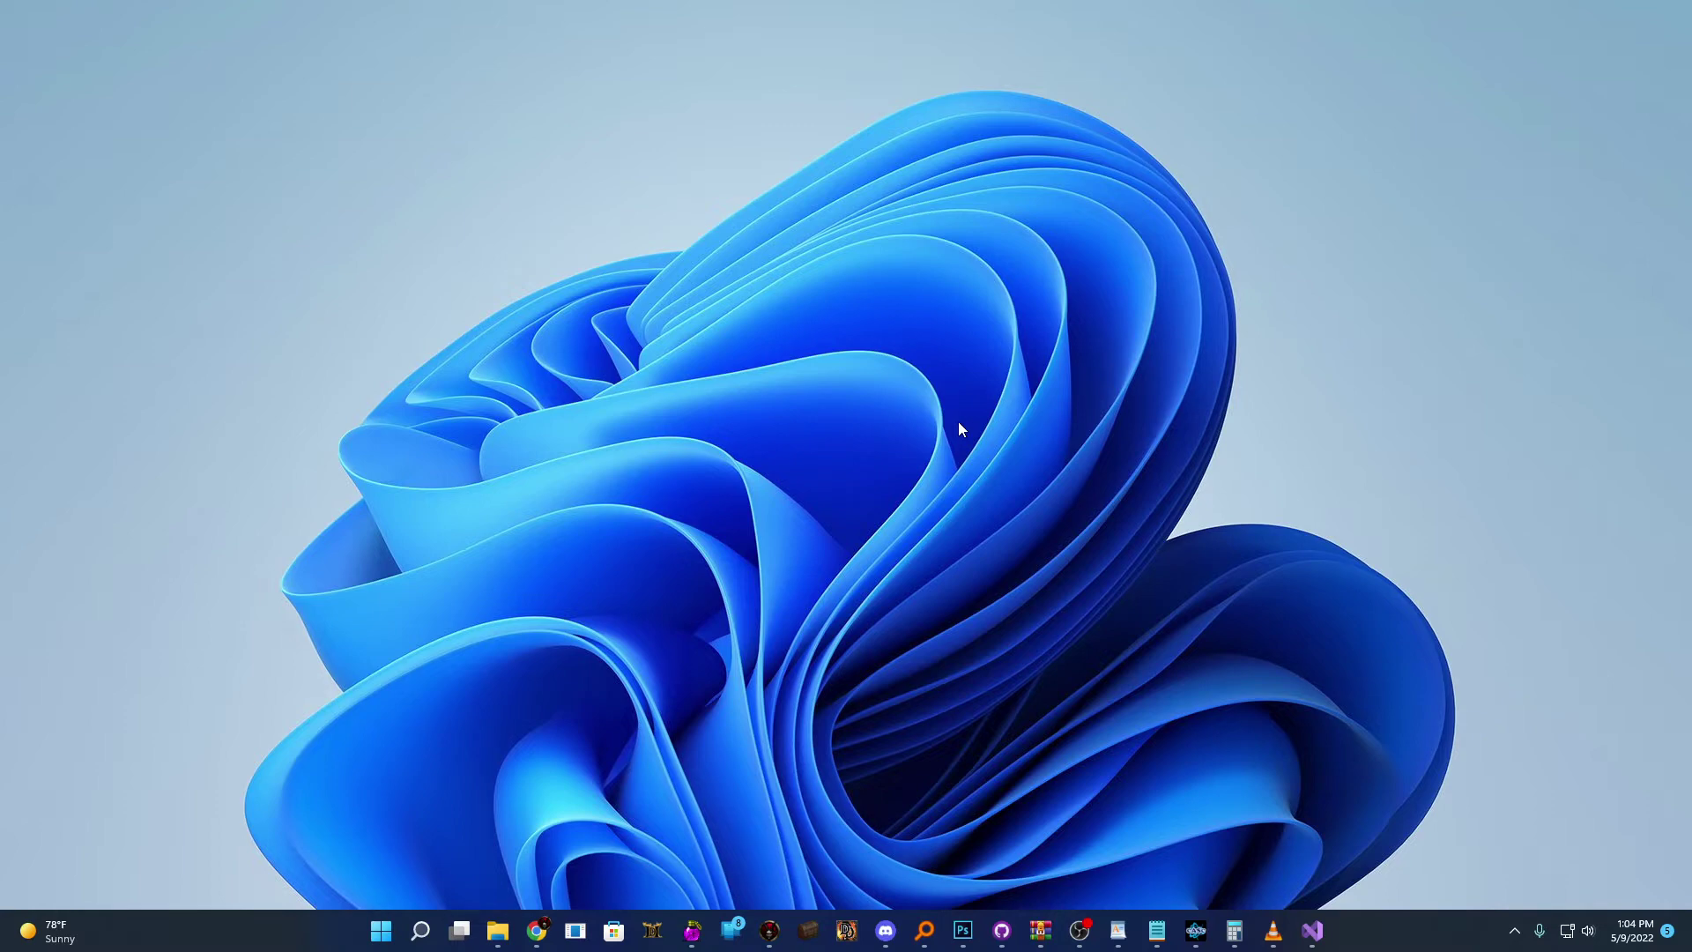
Review the D2R Sprites notes in WordPad, then bring SpriteEdit to the front
{"action": "mouse_move", "coordinate": [1118, 929]}
{"action": "left_click", "coordinate": [1062, 846]}
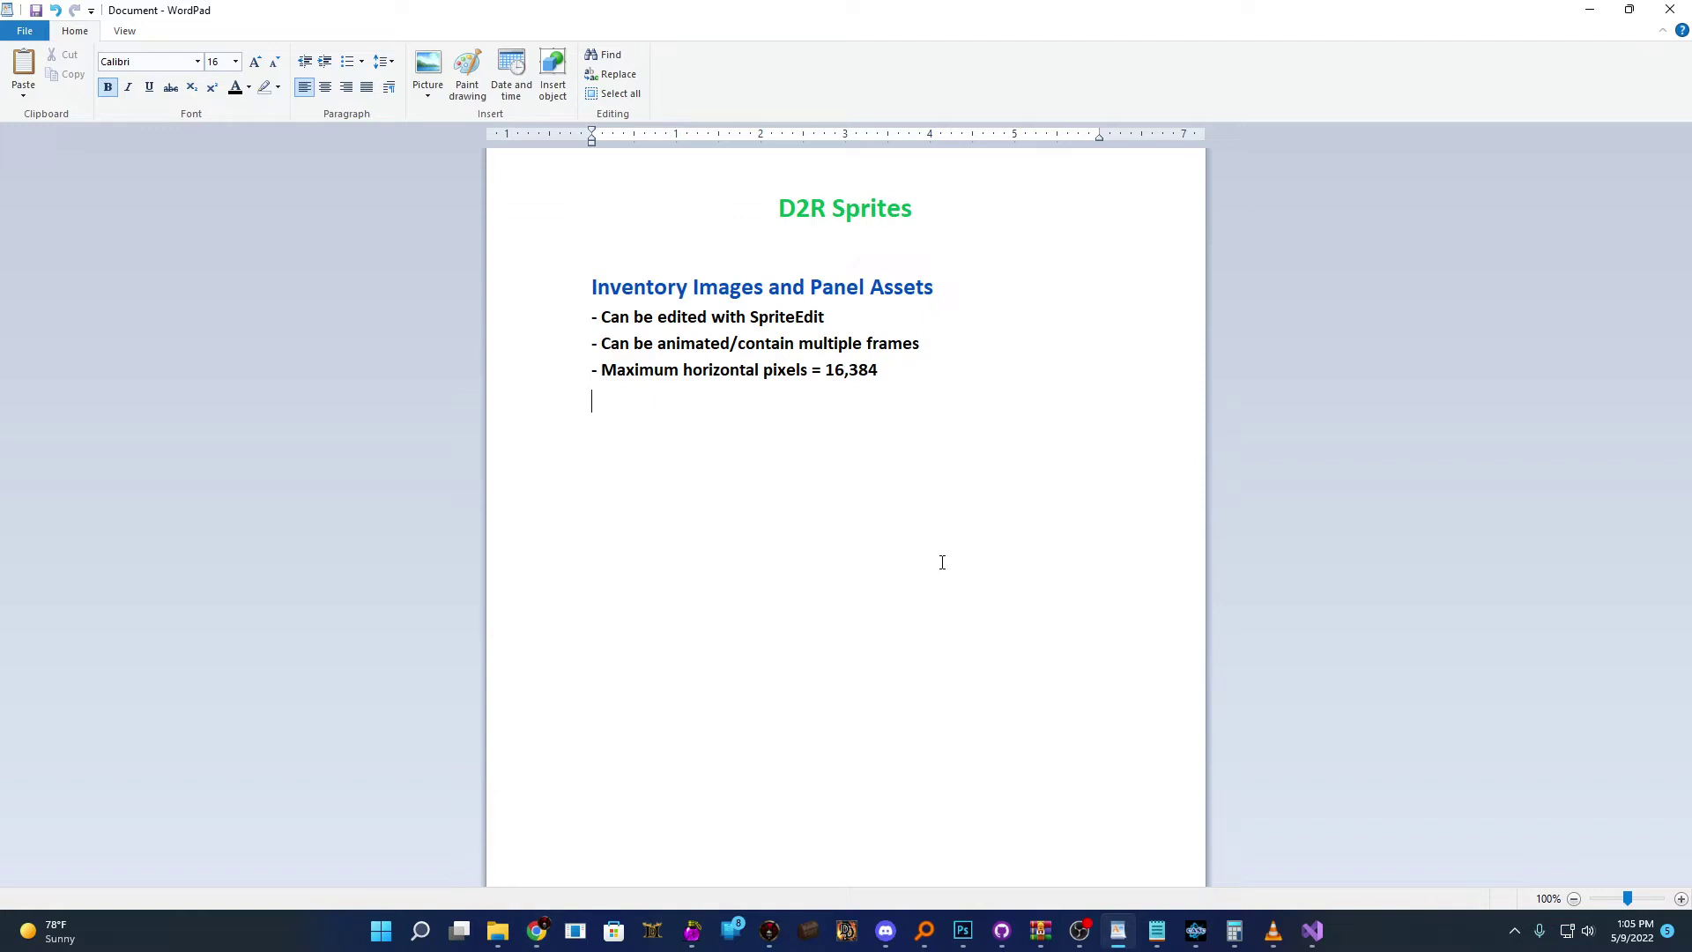
{"action": "left_click", "coordinate": [576, 930]}
Center SpriteEdit and load globe_health_man_idle.sprite, a 46-frame 1610x350 red globe
{"action": "left_click_drag", "start_coordinate": [472, 64], "coordinate": [827, 282]}
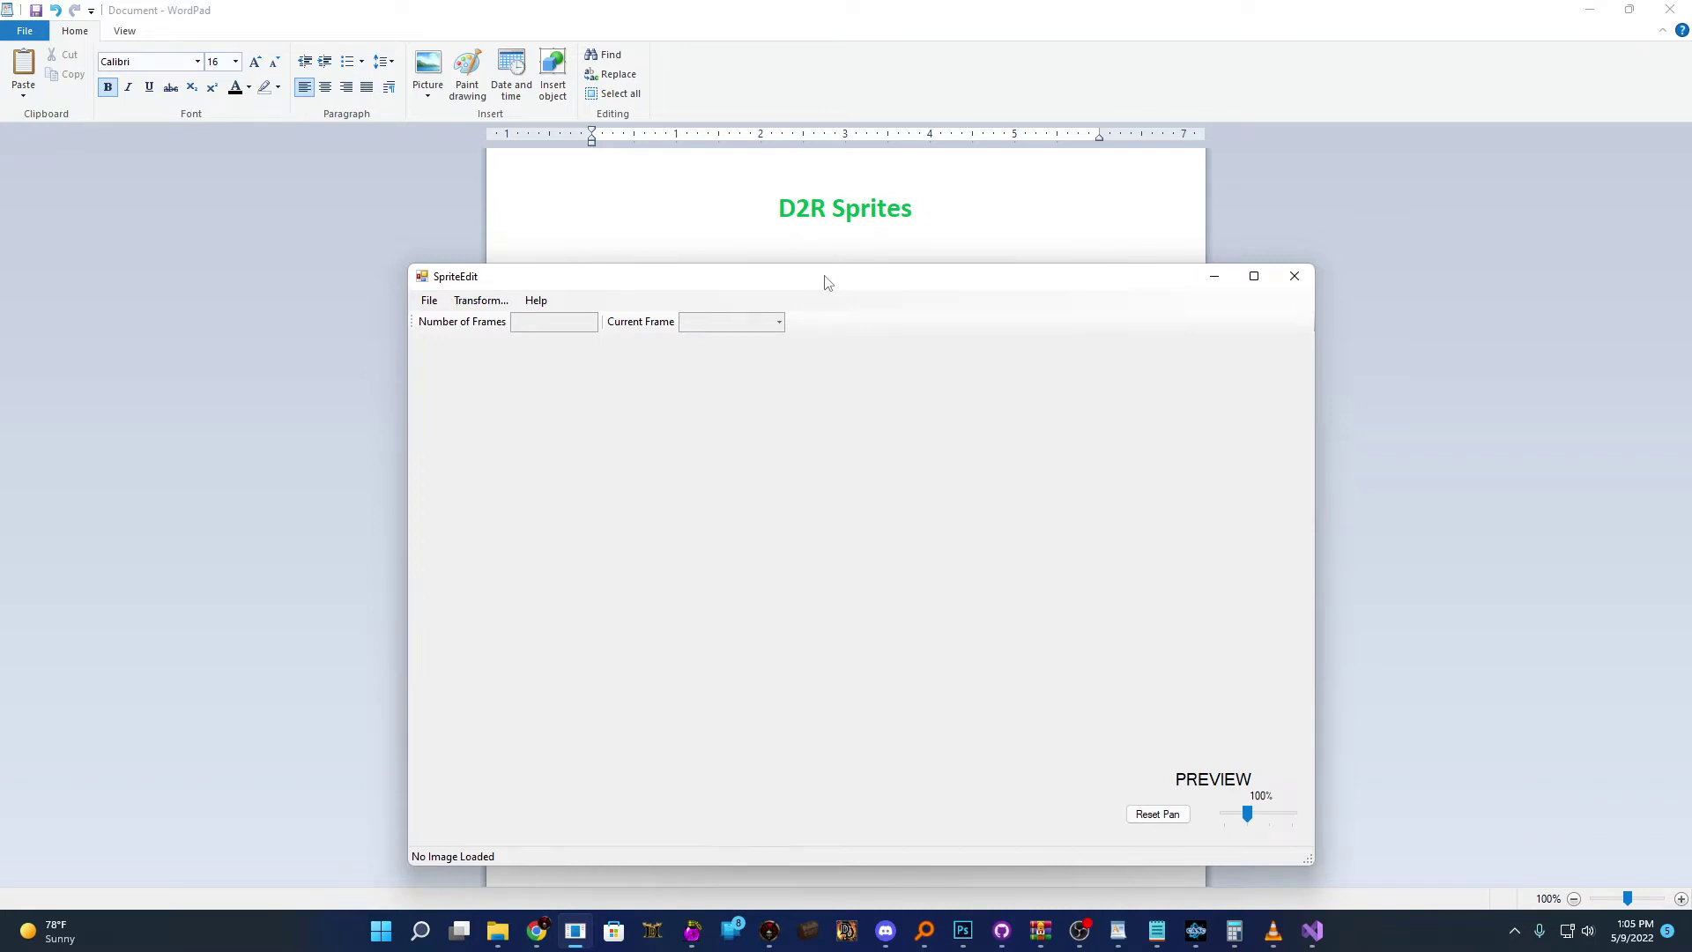
{"action": "left_click_drag", "start_coordinate": [827, 282], "coordinate": [710, 256]}
{"action": "left_click", "coordinate": [314, 275]}
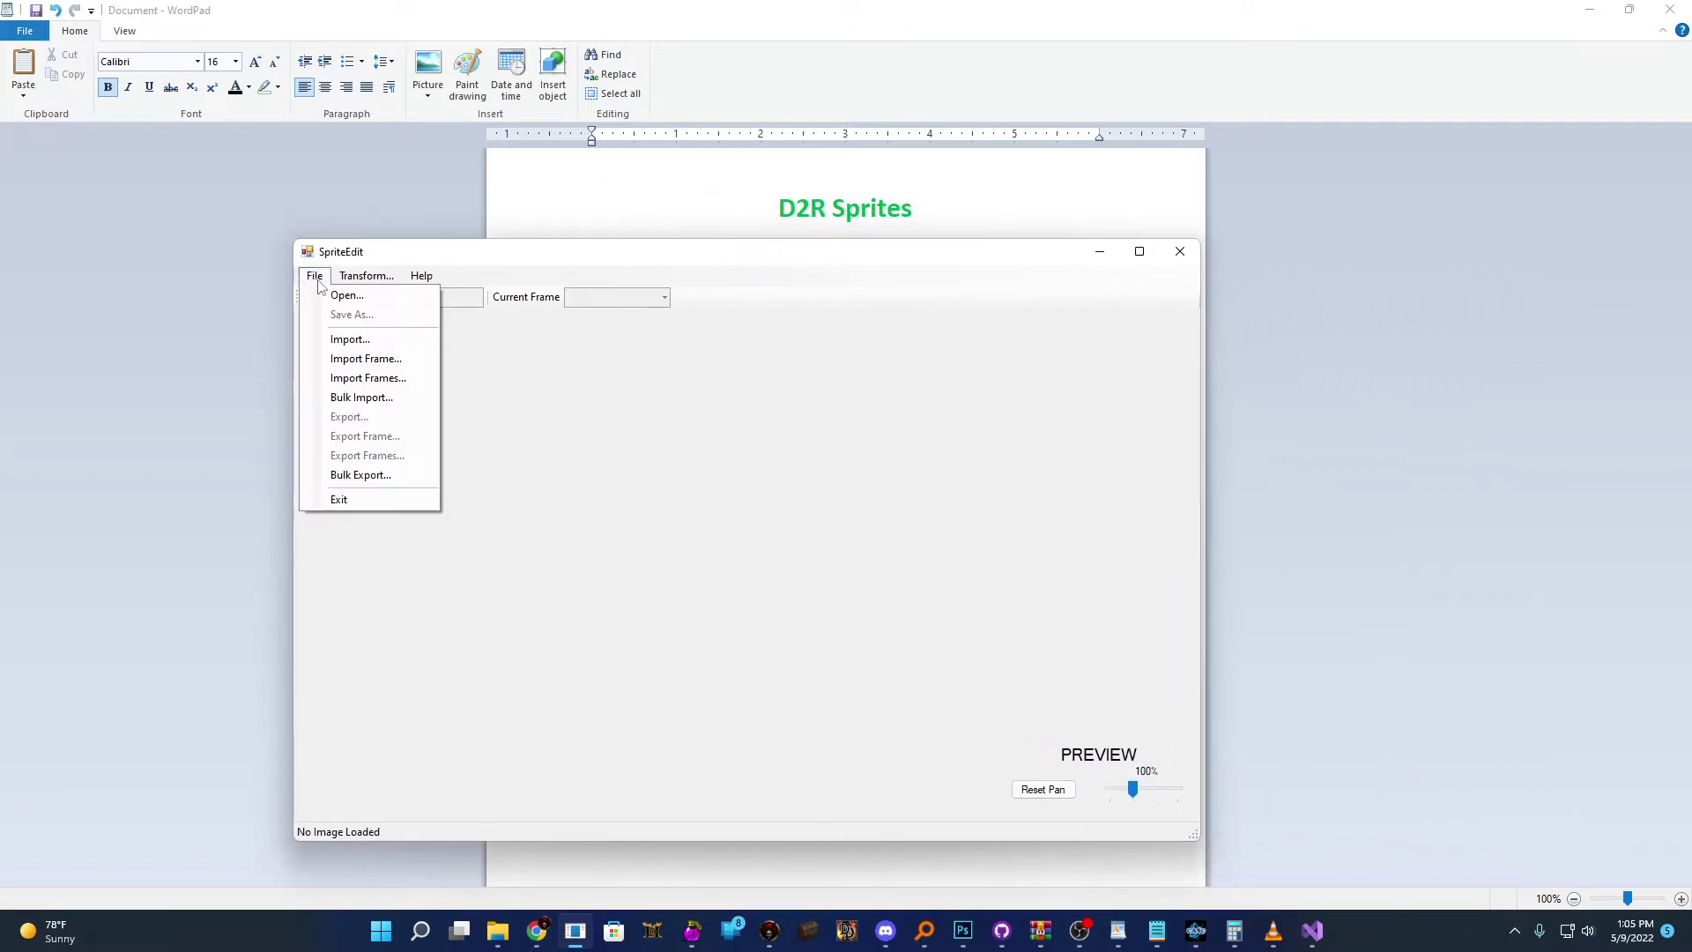
{"action": "left_click", "coordinate": [329, 298]}
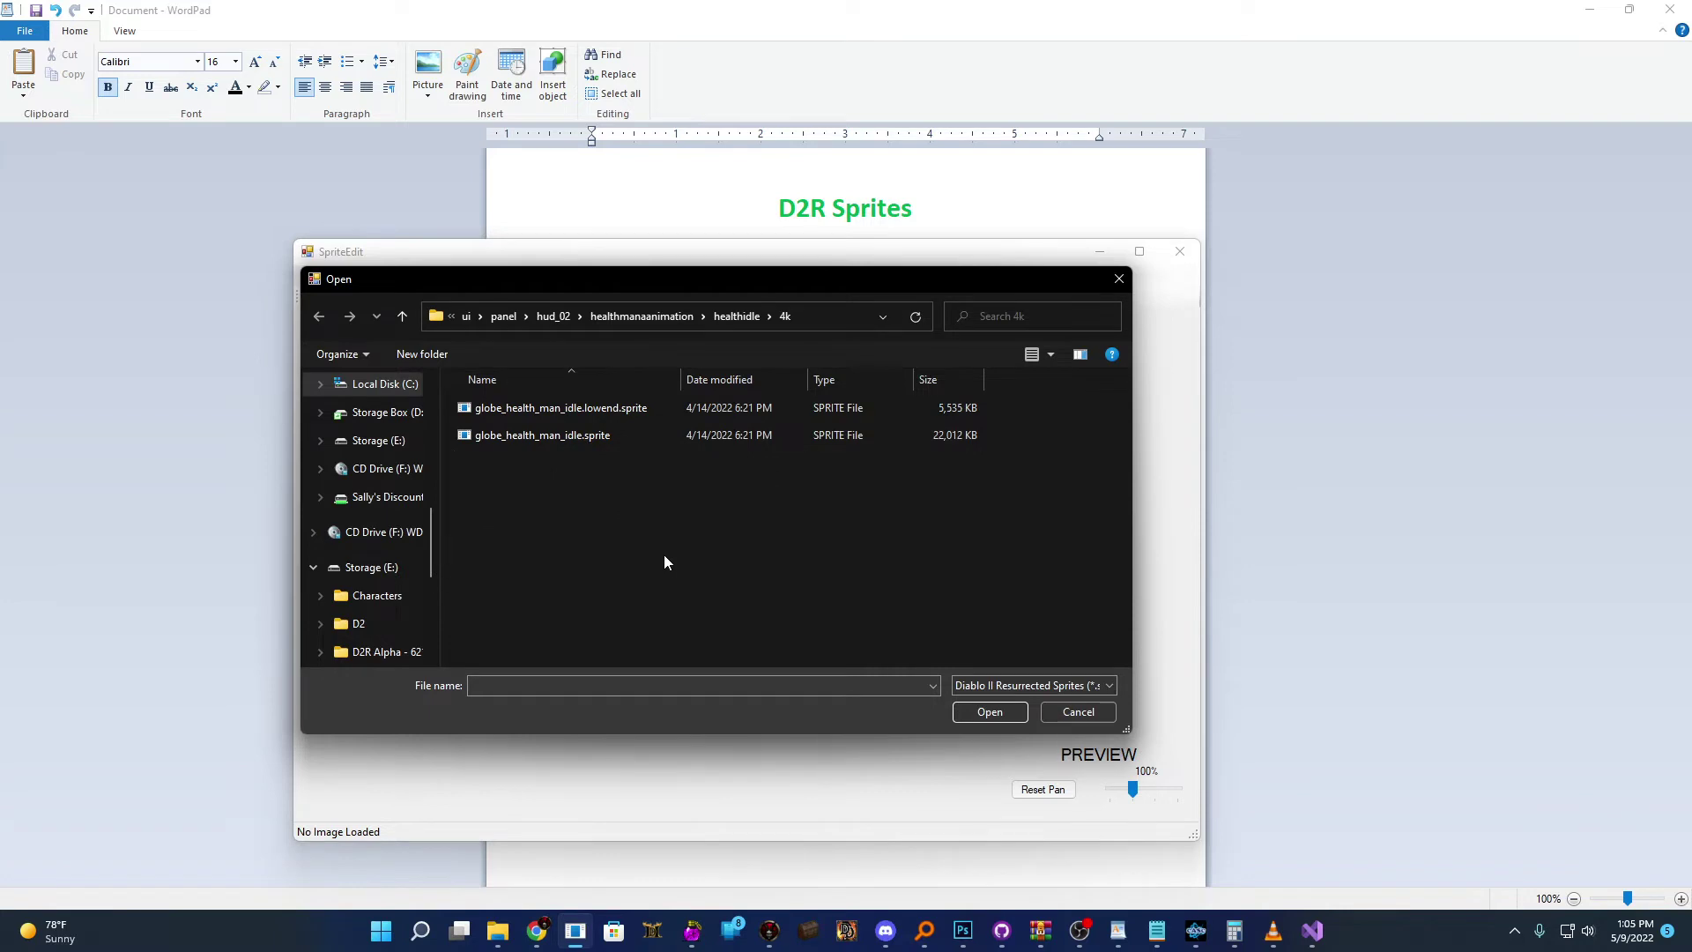
{"action": "double_click", "coordinate": [574, 436]}
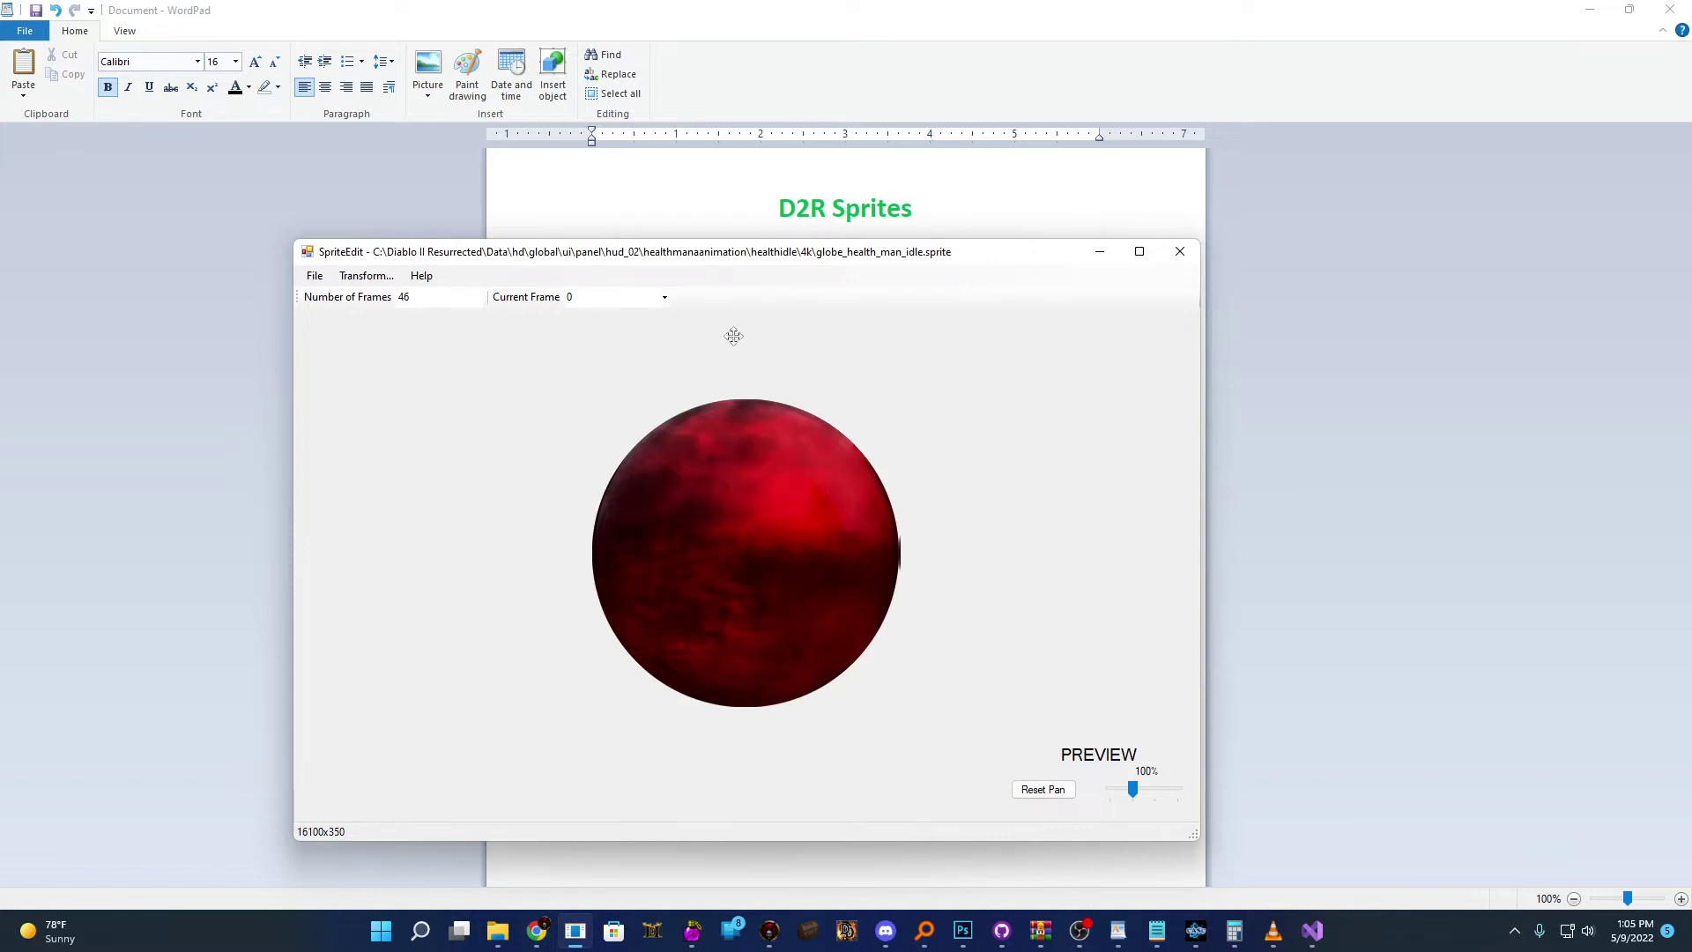
{"action": "left_click_drag", "start_coordinate": [382, 255], "coordinate": [1101, 261]}
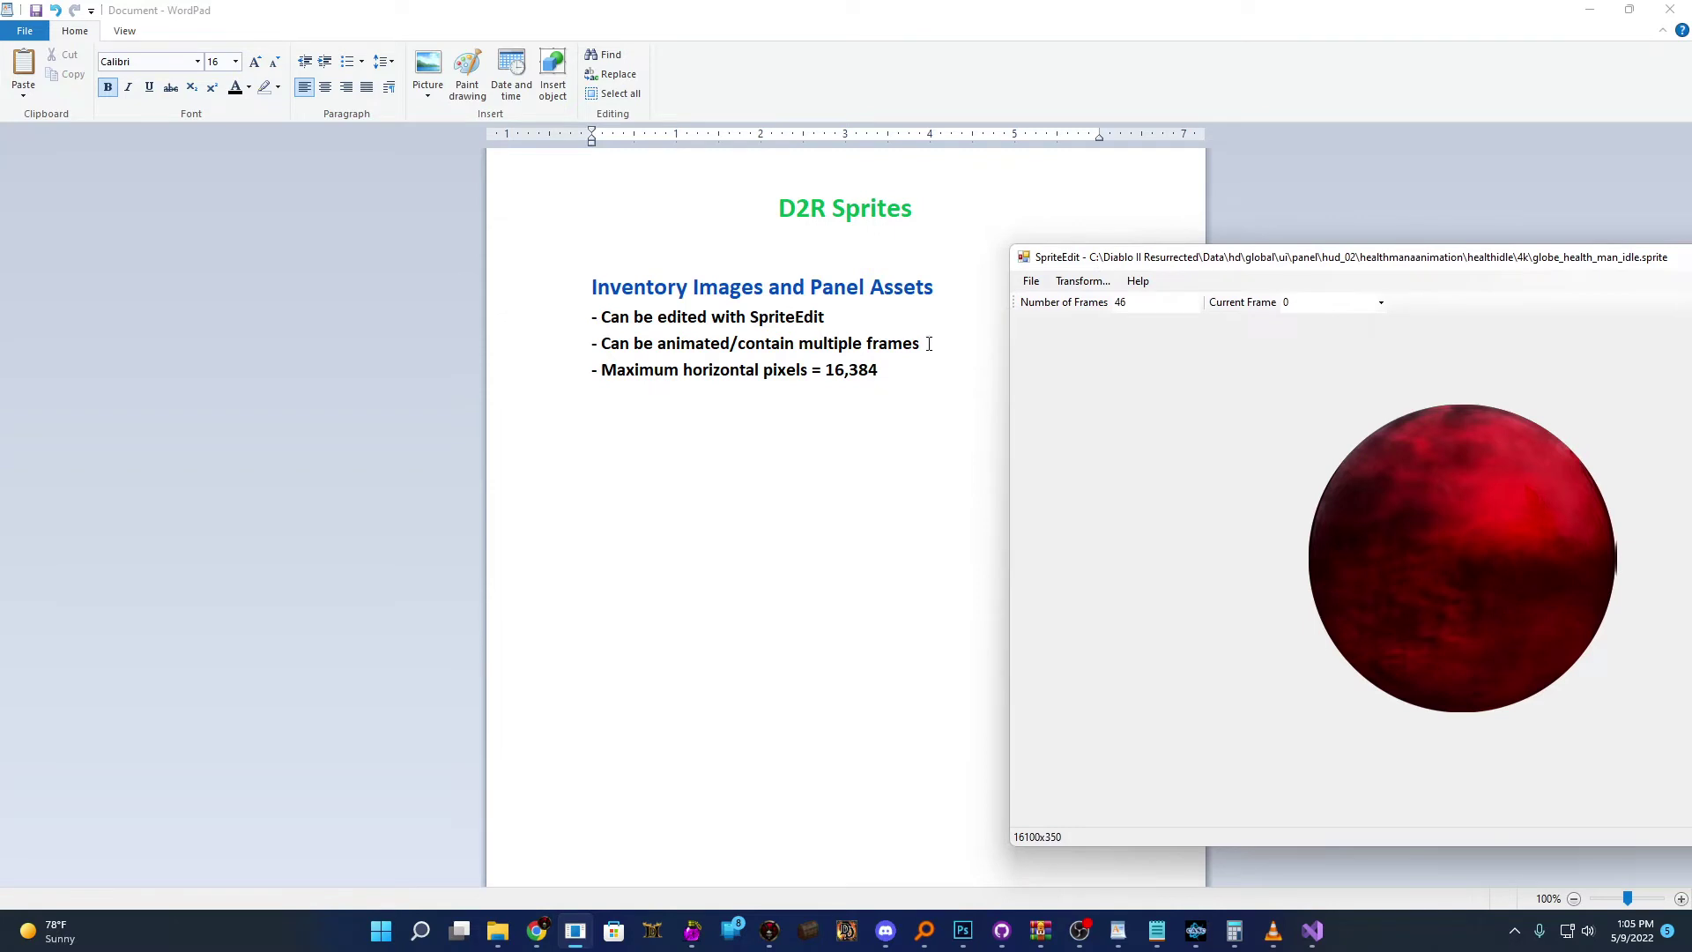
{"action": "left_click", "coordinate": [916, 344]}
{"action": "key", "text": "ctrl+shift+Left"}
{"action": "key", "text": "ctrl+shift+Left"}
{"action": "key", "text": "ctrl+shift+Left"}
{"action": "key", "text": "ctrl+shift+Left"}
{"action": "key", "text": "ctrl+shift+Left"}
{"action": "key", "text": "ctrl+shift+Left"}
{"action": "key", "text": "ctrl+shift+Left"}
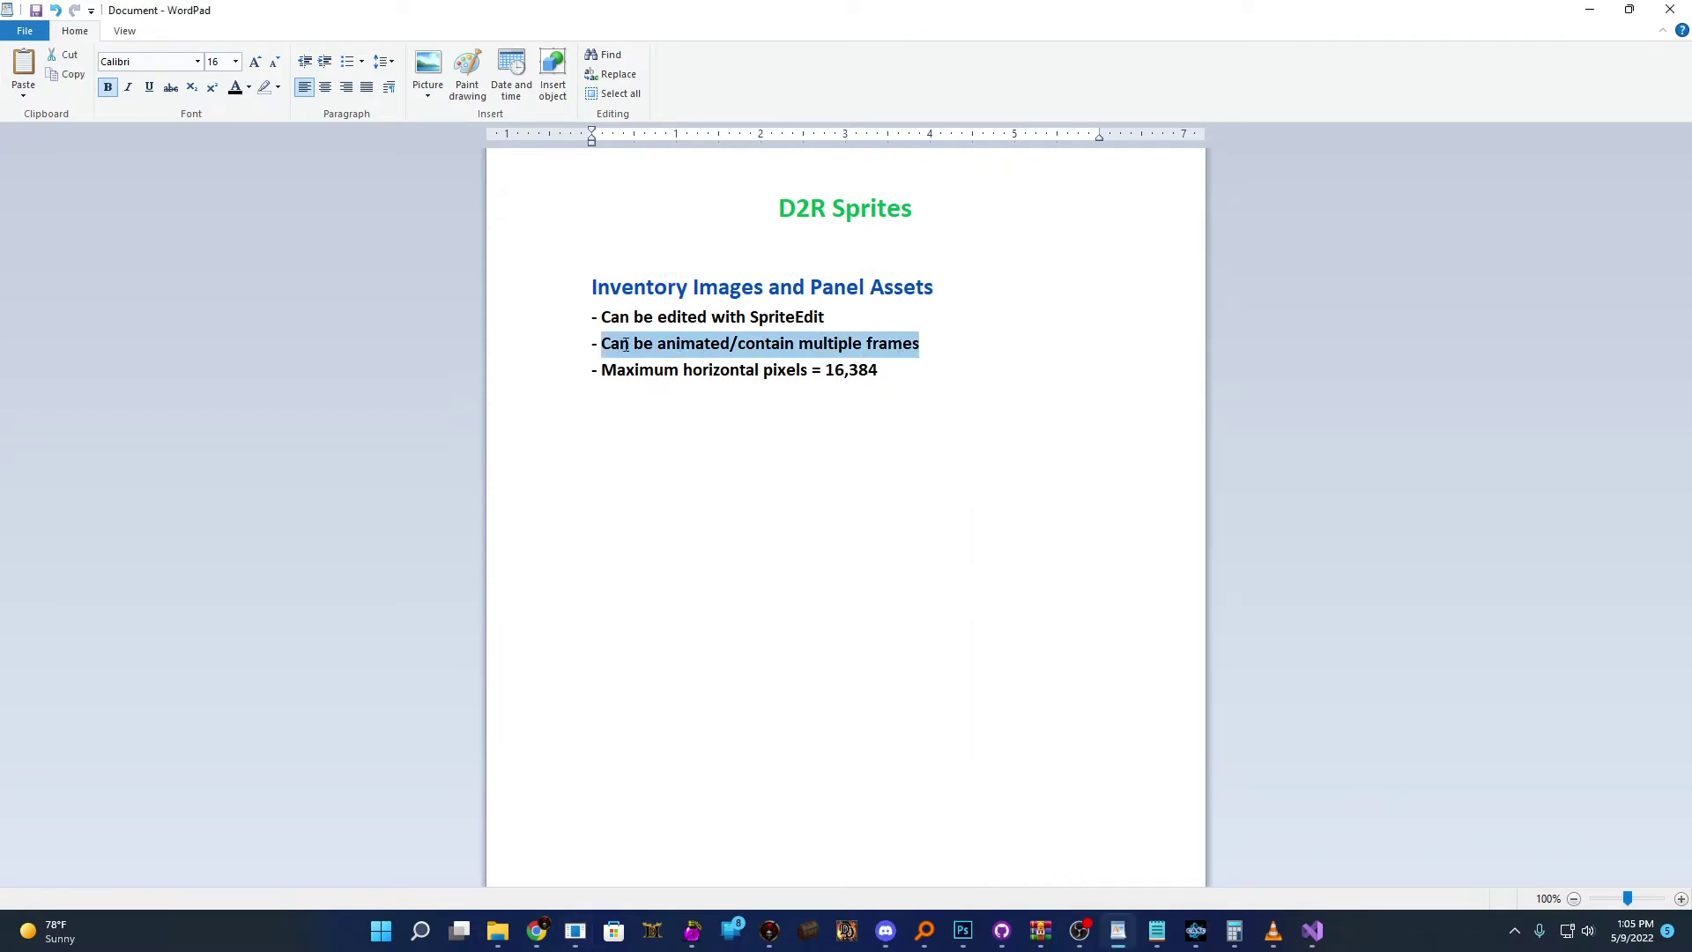
{"action": "left_click", "coordinate": [921, 344]}
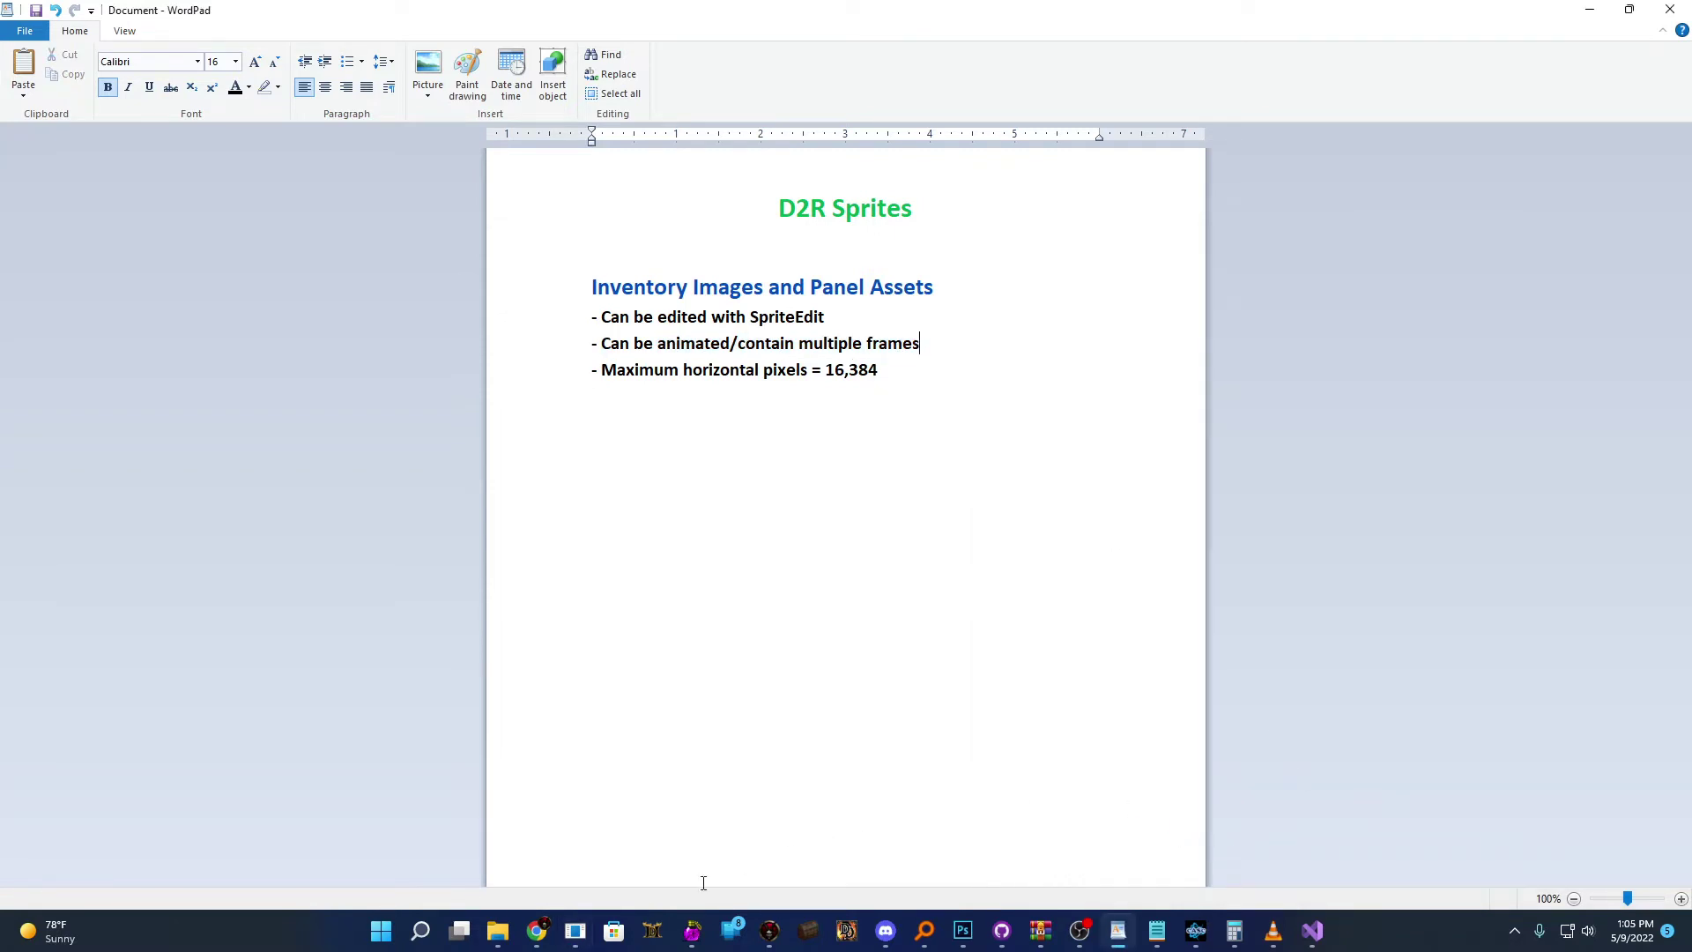
{"action": "left_click", "coordinate": [575, 930]}
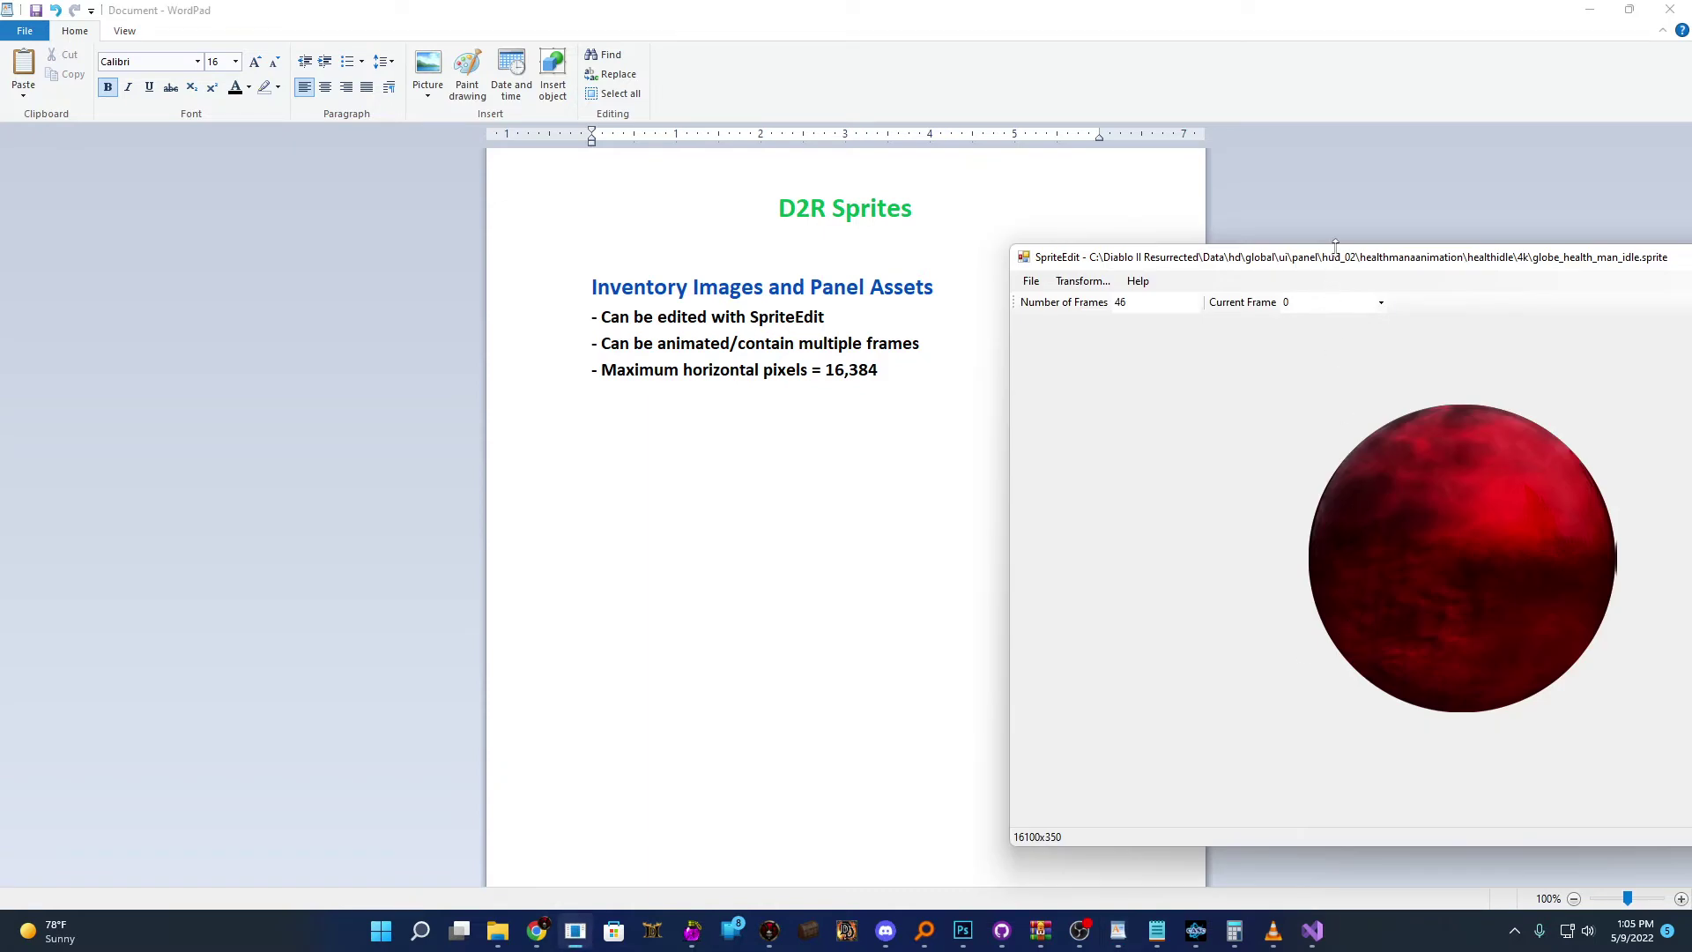
{"action": "left_click_drag", "start_coordinate": [1348, 256], "coordinate": [1242, 243]}
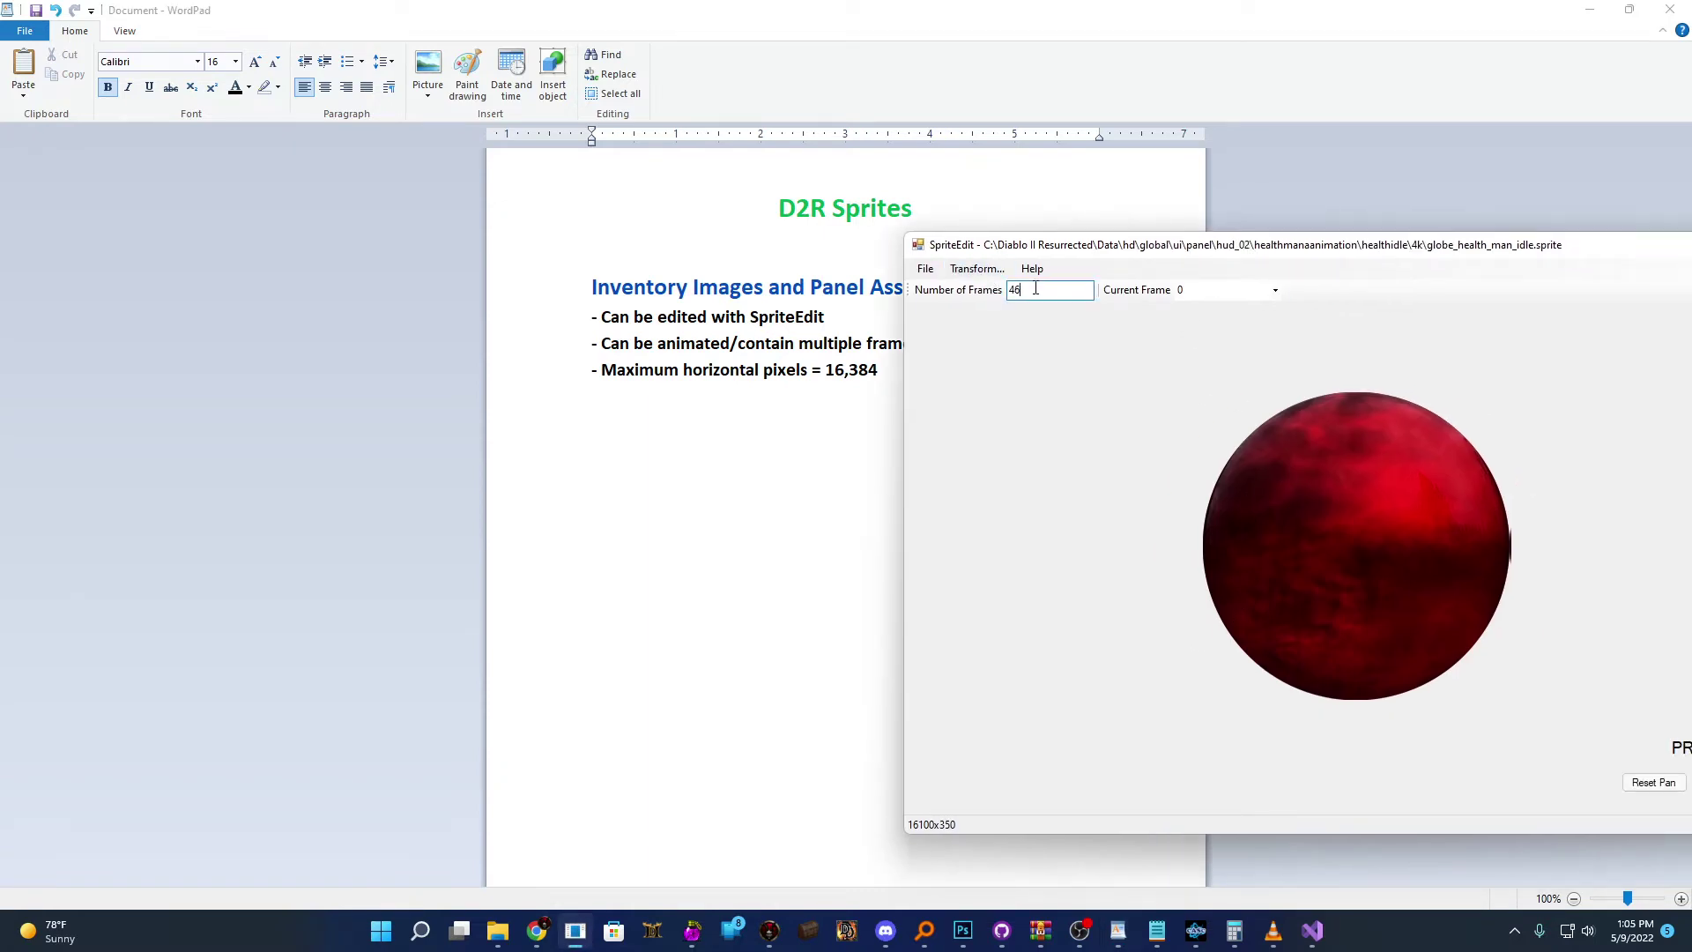
{"action": "double_click", "coordinate": [1013, 290]}
{"action": "type", "text": "1"}
{"action": "key", "text": "Return"}
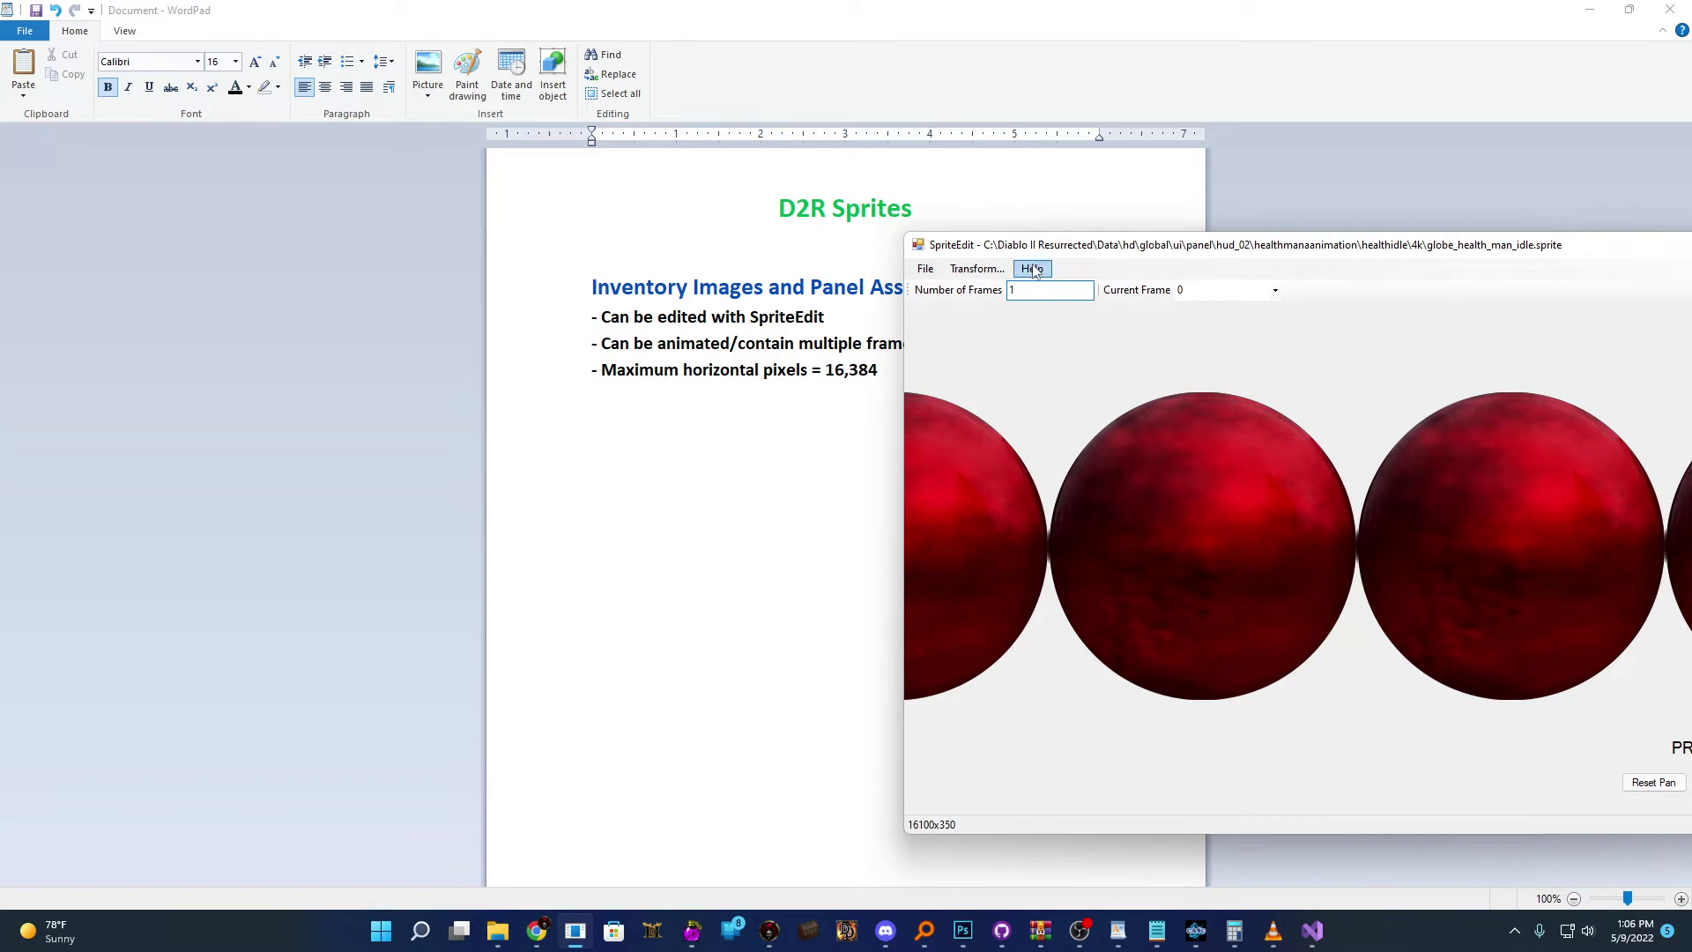
{"action": "key", "text": "BackSpace"}
{"action": "type", "text": "46"}
{"action": "key", "text": "Return"}
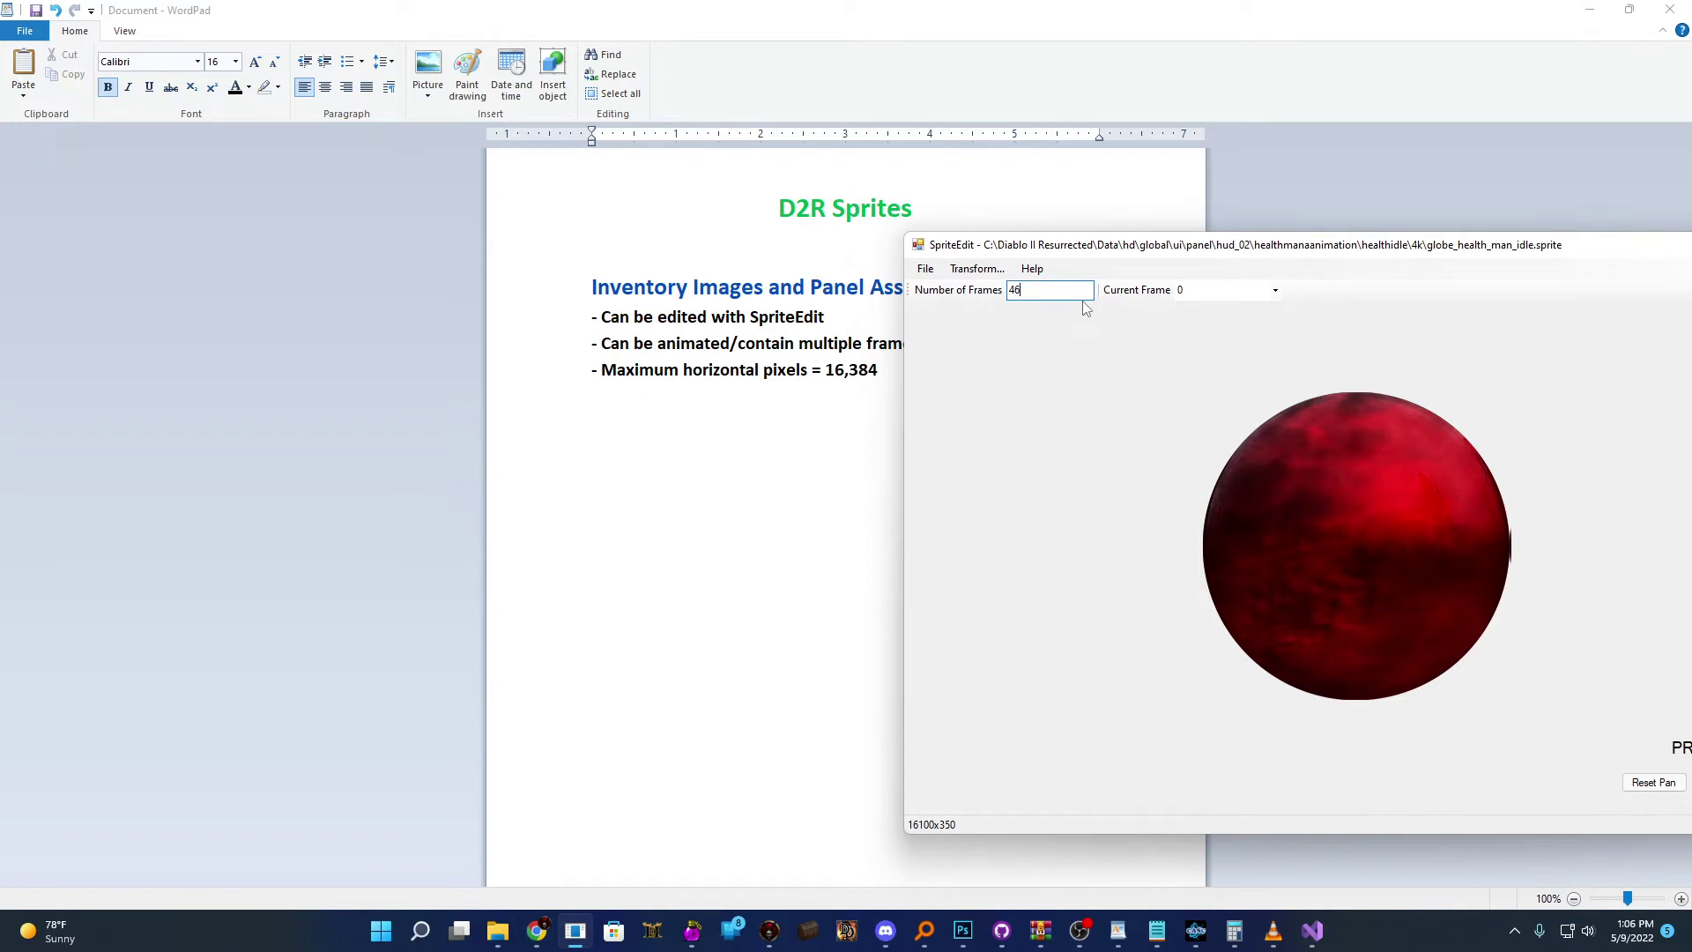
{"action": "left_click_drag", "start_coordinate": [1170, 246], "coordinate": [1002, 247]}
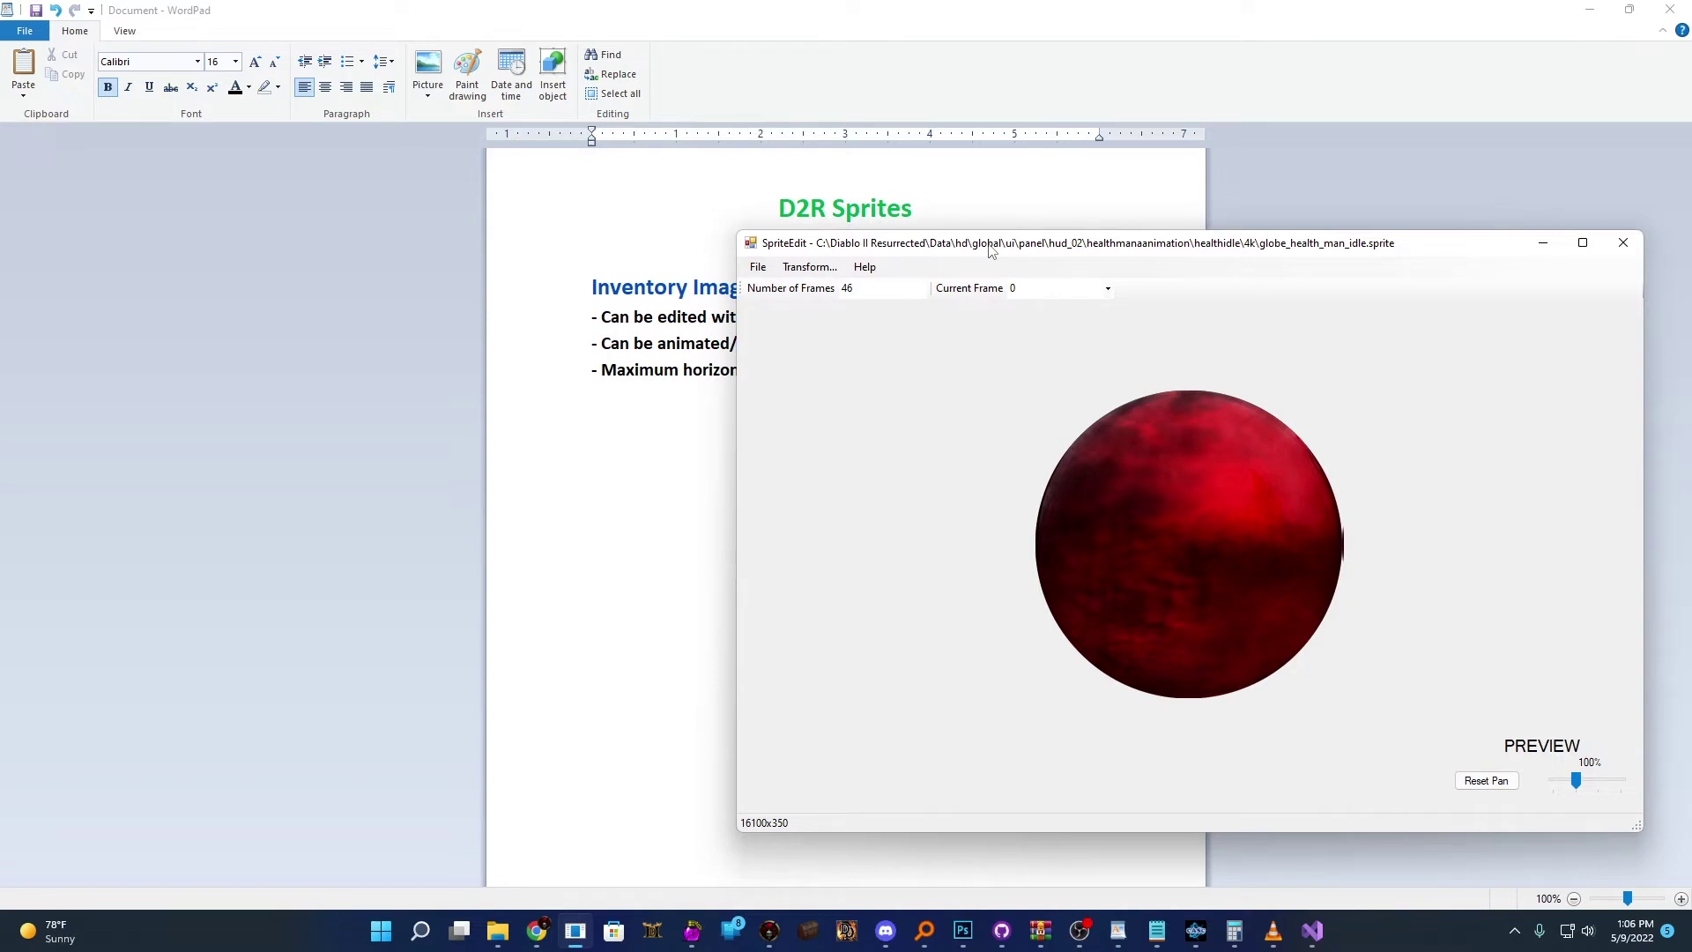
{"action": "left_click_drag", "start_coordinate": [974, 256], "coordinate": [1000, 252]}
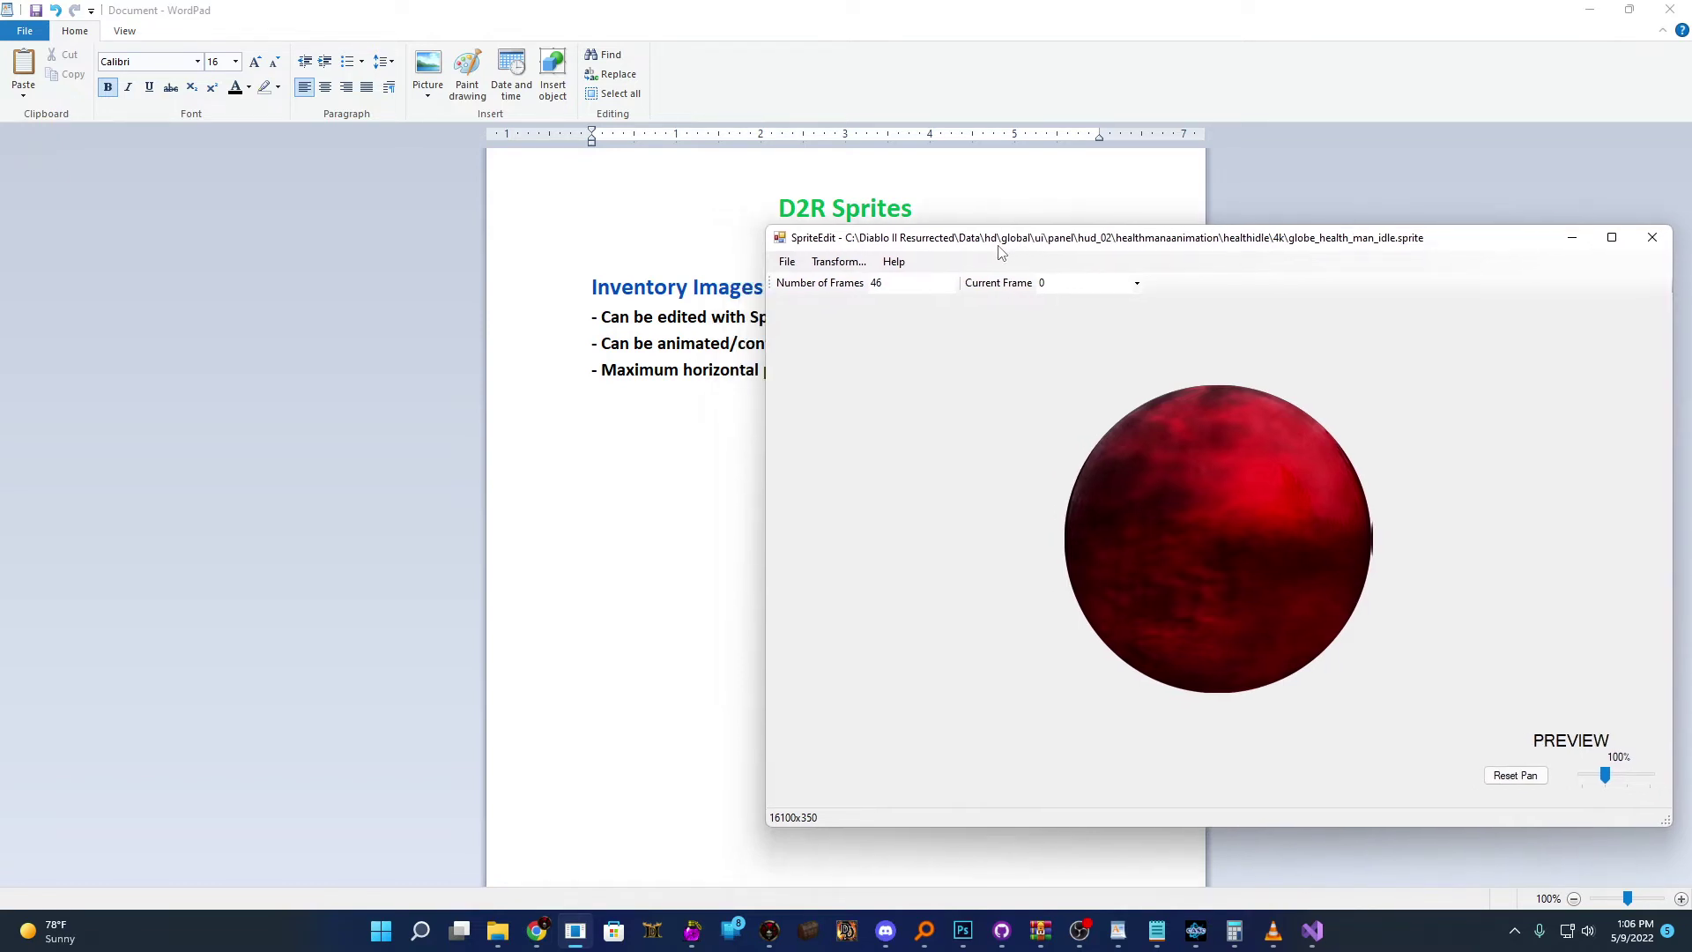
Open bugbtn.sprite from the hud_02 folder under panel
{"action": "left_click", "coordinate": [786, 261]}
{"action": "left_click", "coordinate": [812, 281]}
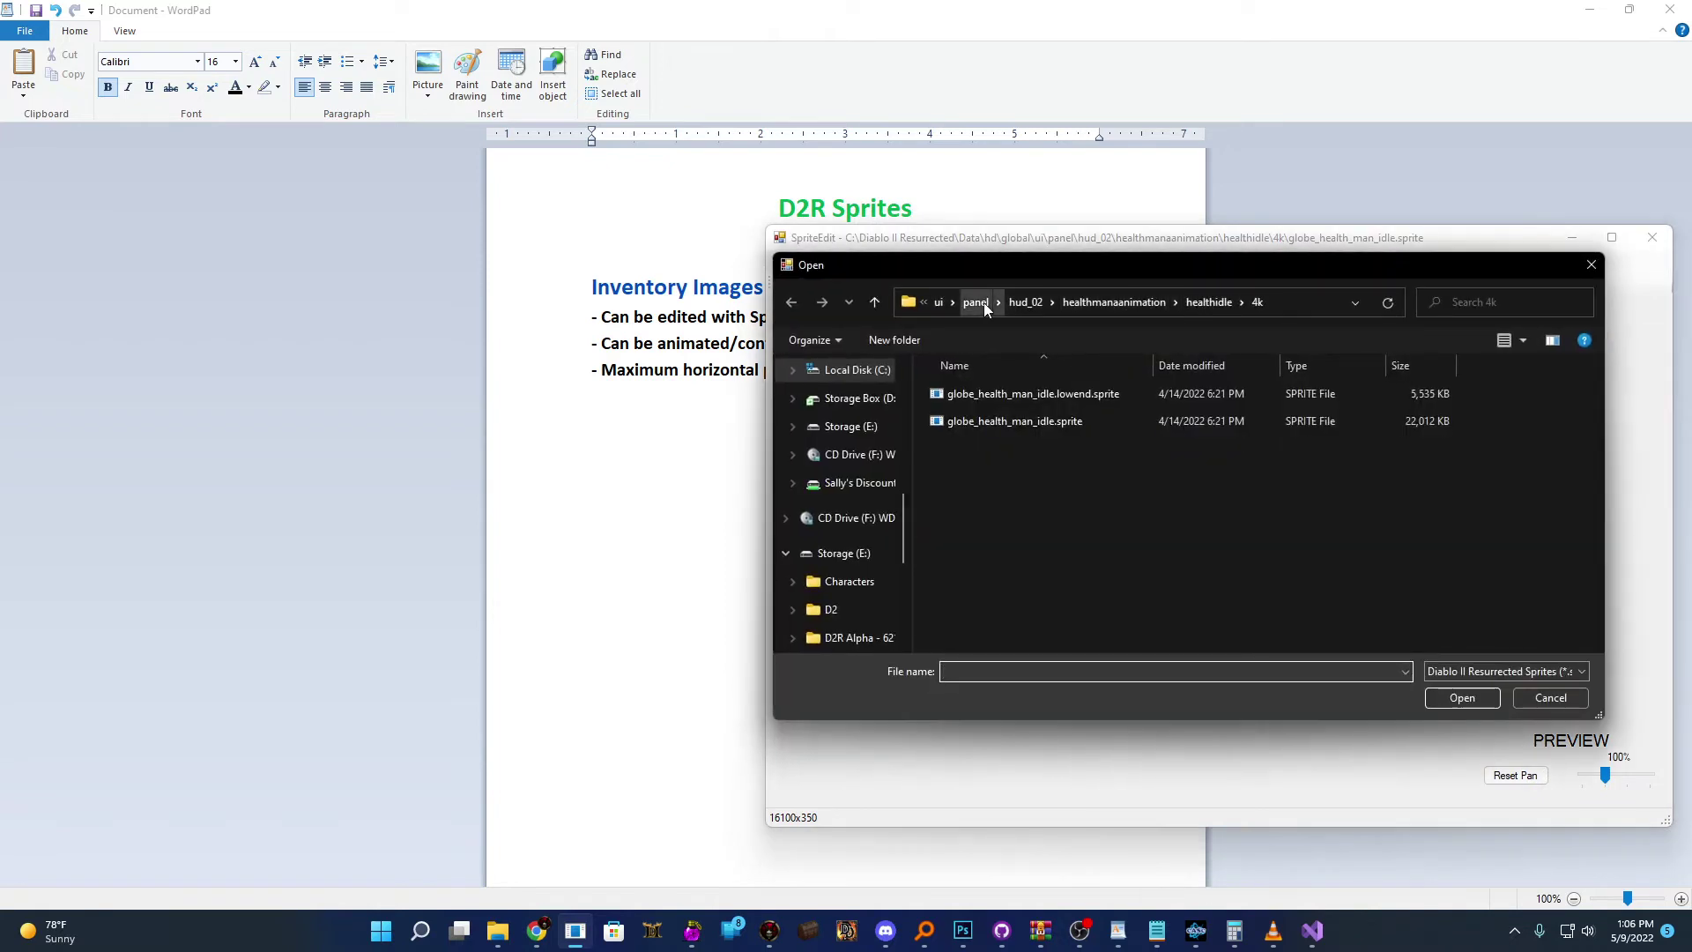
{"action": "left_click", "coordinate": [979, 306]}
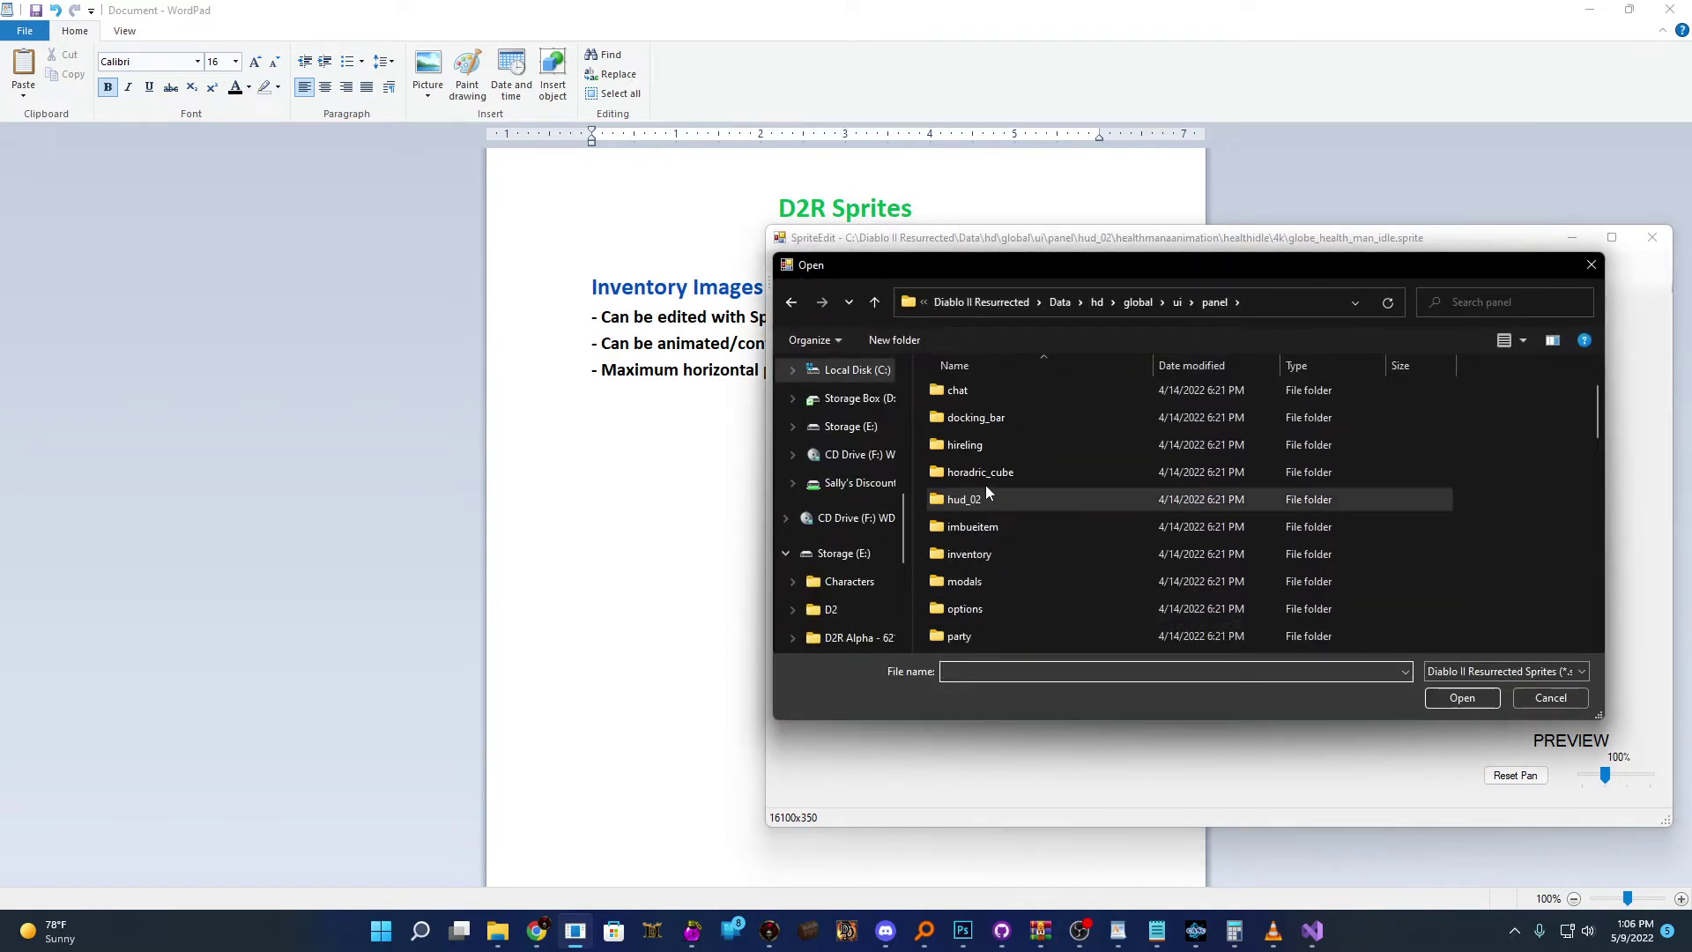
{"action": "double_click", "coordinate": [985, 493]}
{"action": "scroll", "coordinate": [1033, 528], "scroll_direction": "down", "scroll_amount": 2}
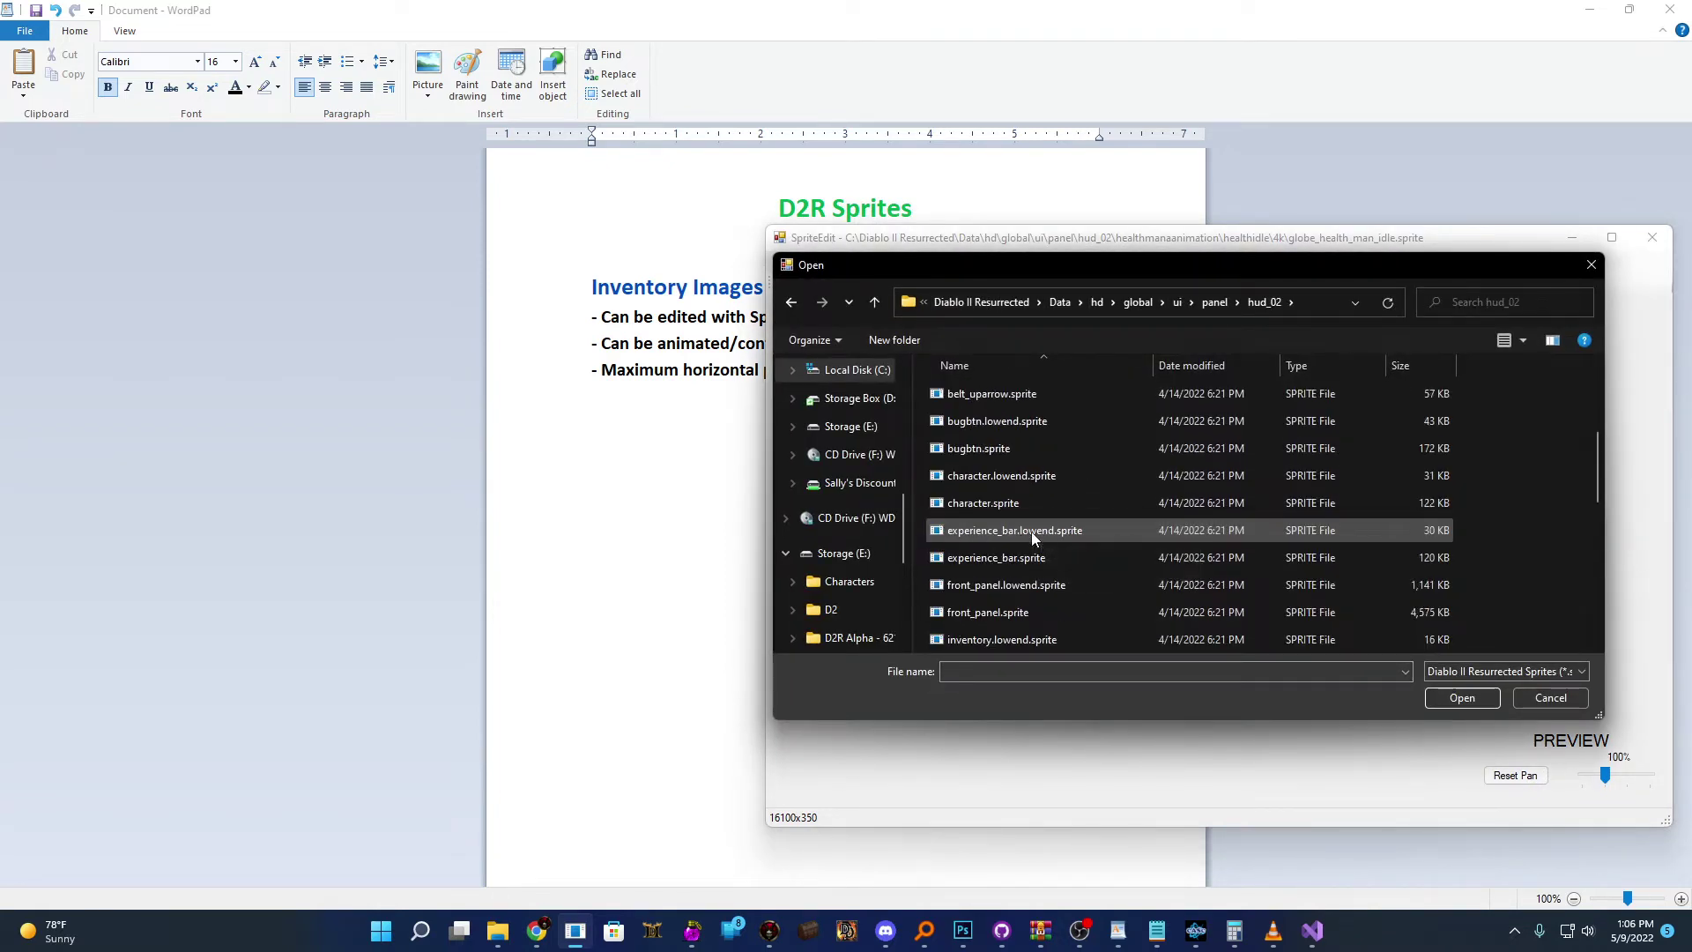
{"action": "double_click", "coordinate": [980, 453]}
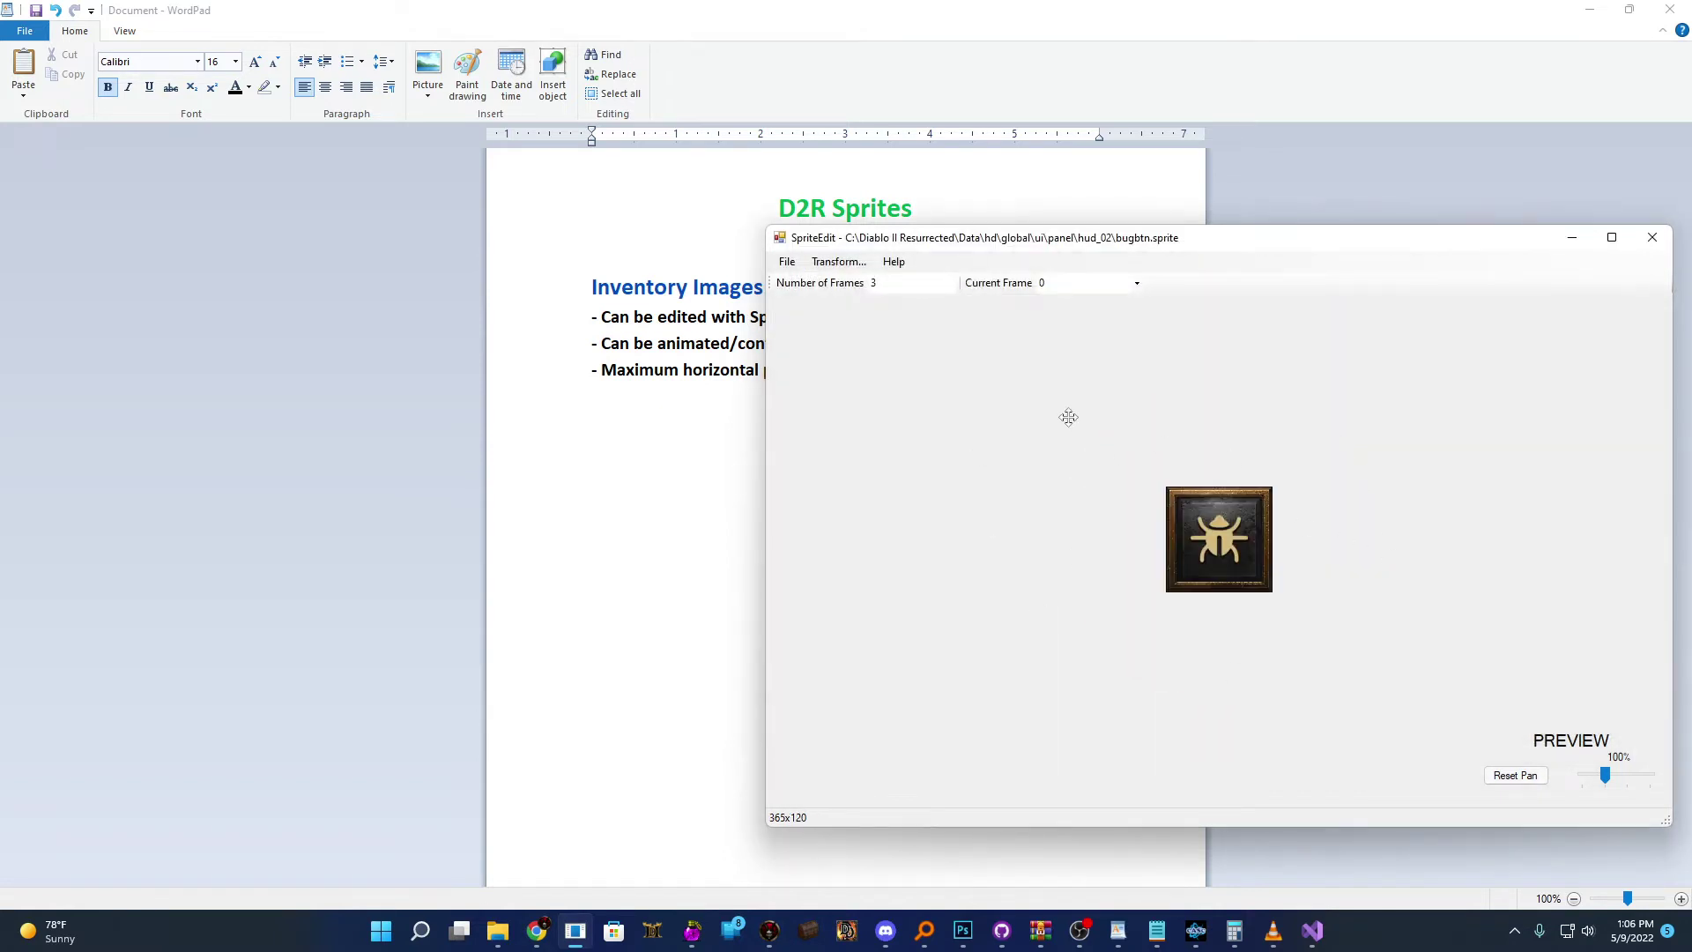
Step through the bug button's 3 frames, viewing frame 1 and then frame 2
{"action": "double_click", "coordinate": [895, 291]}
{"action": "left_click", "coordinate": [1138, 284]}
{"action": "left_click", "coordinate": [1093, 308]}
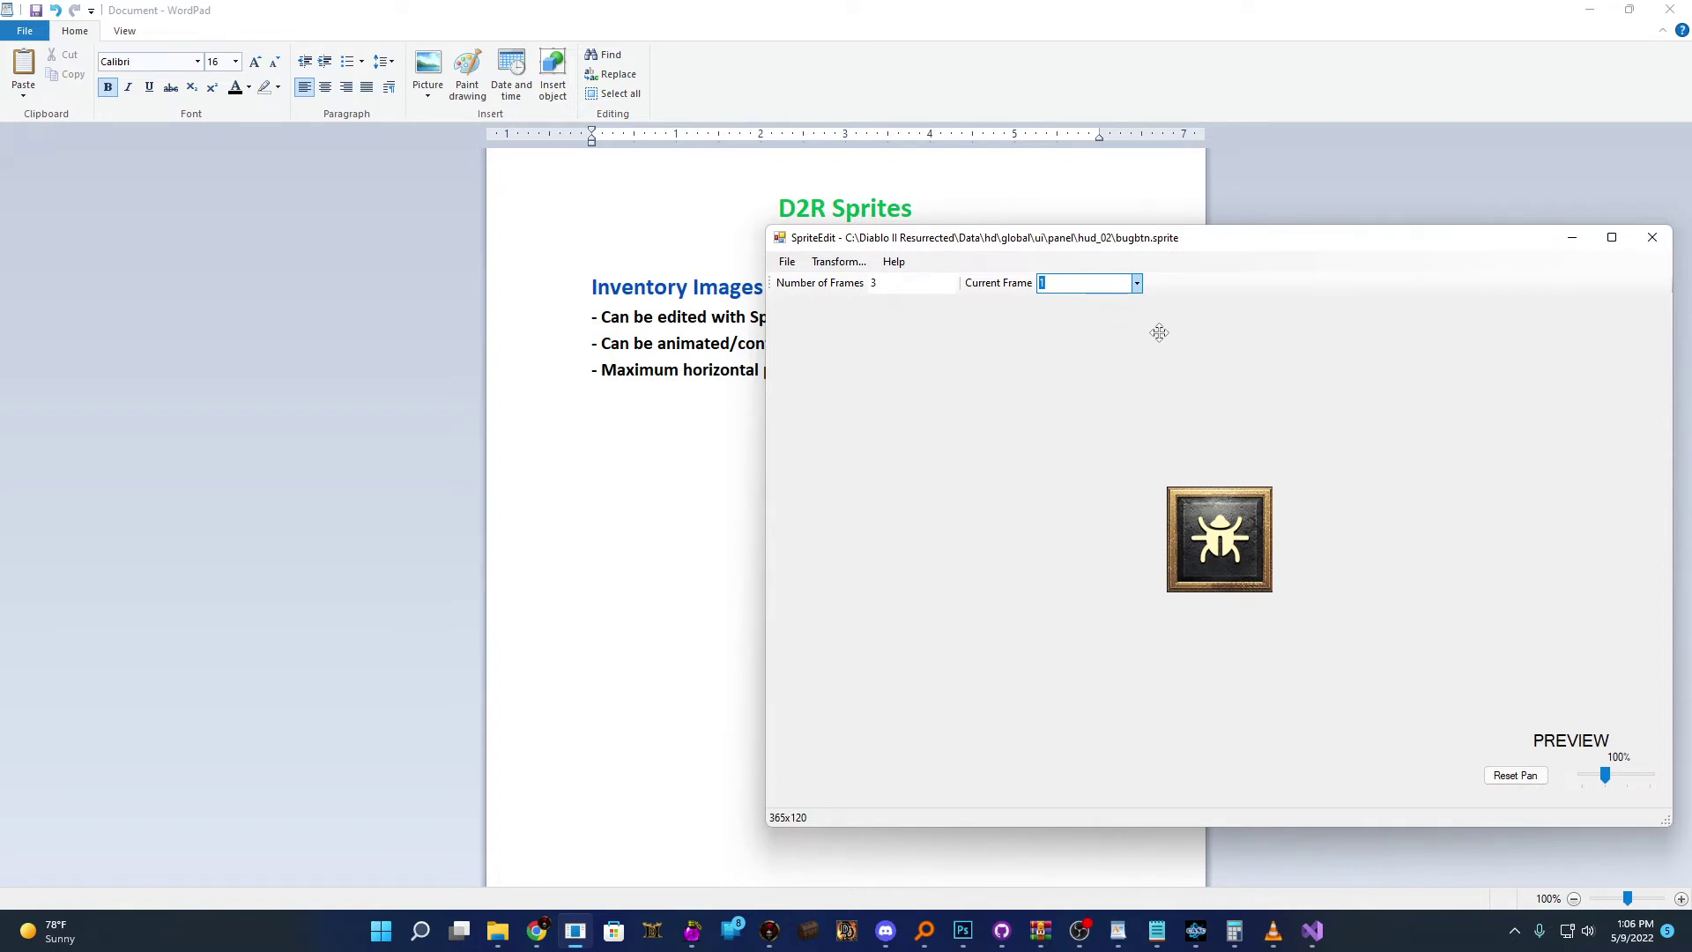
{"action": "left_click", "coordinate": [1137, 282]}
{"action": "left_click", "coordinate": [1092, 327]}
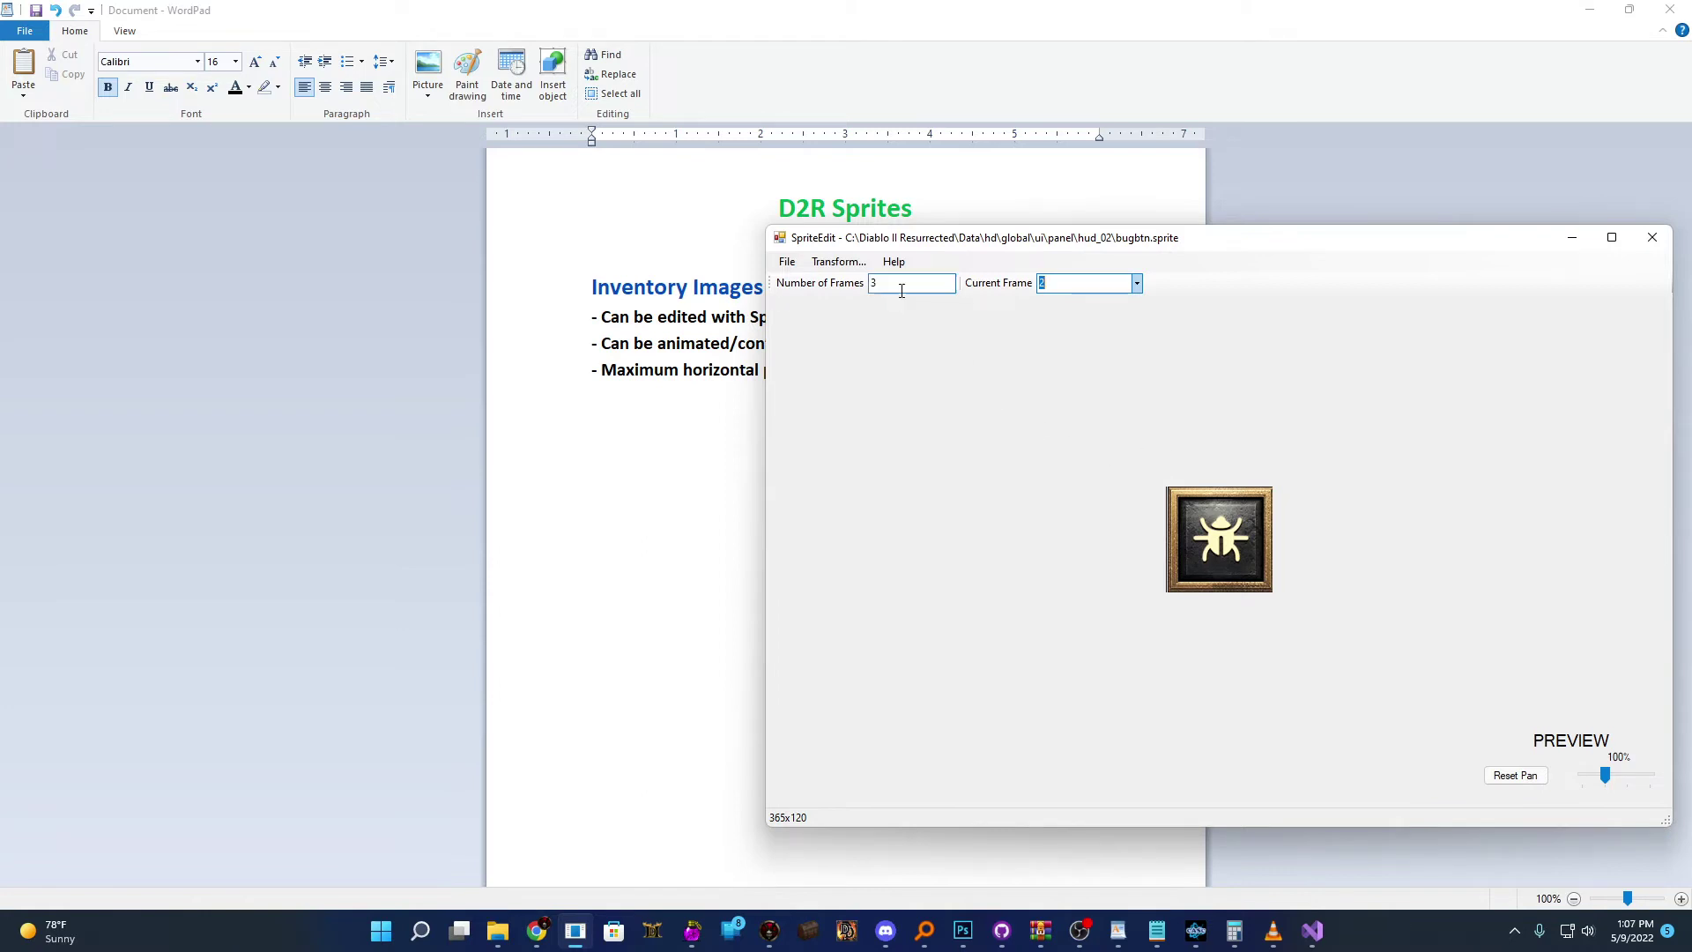
Load ancient_armor.sprite from ui > items > armor > armor, leaving its frame count at 1
{"action": "left_click", "coordinate": [778, 267]}
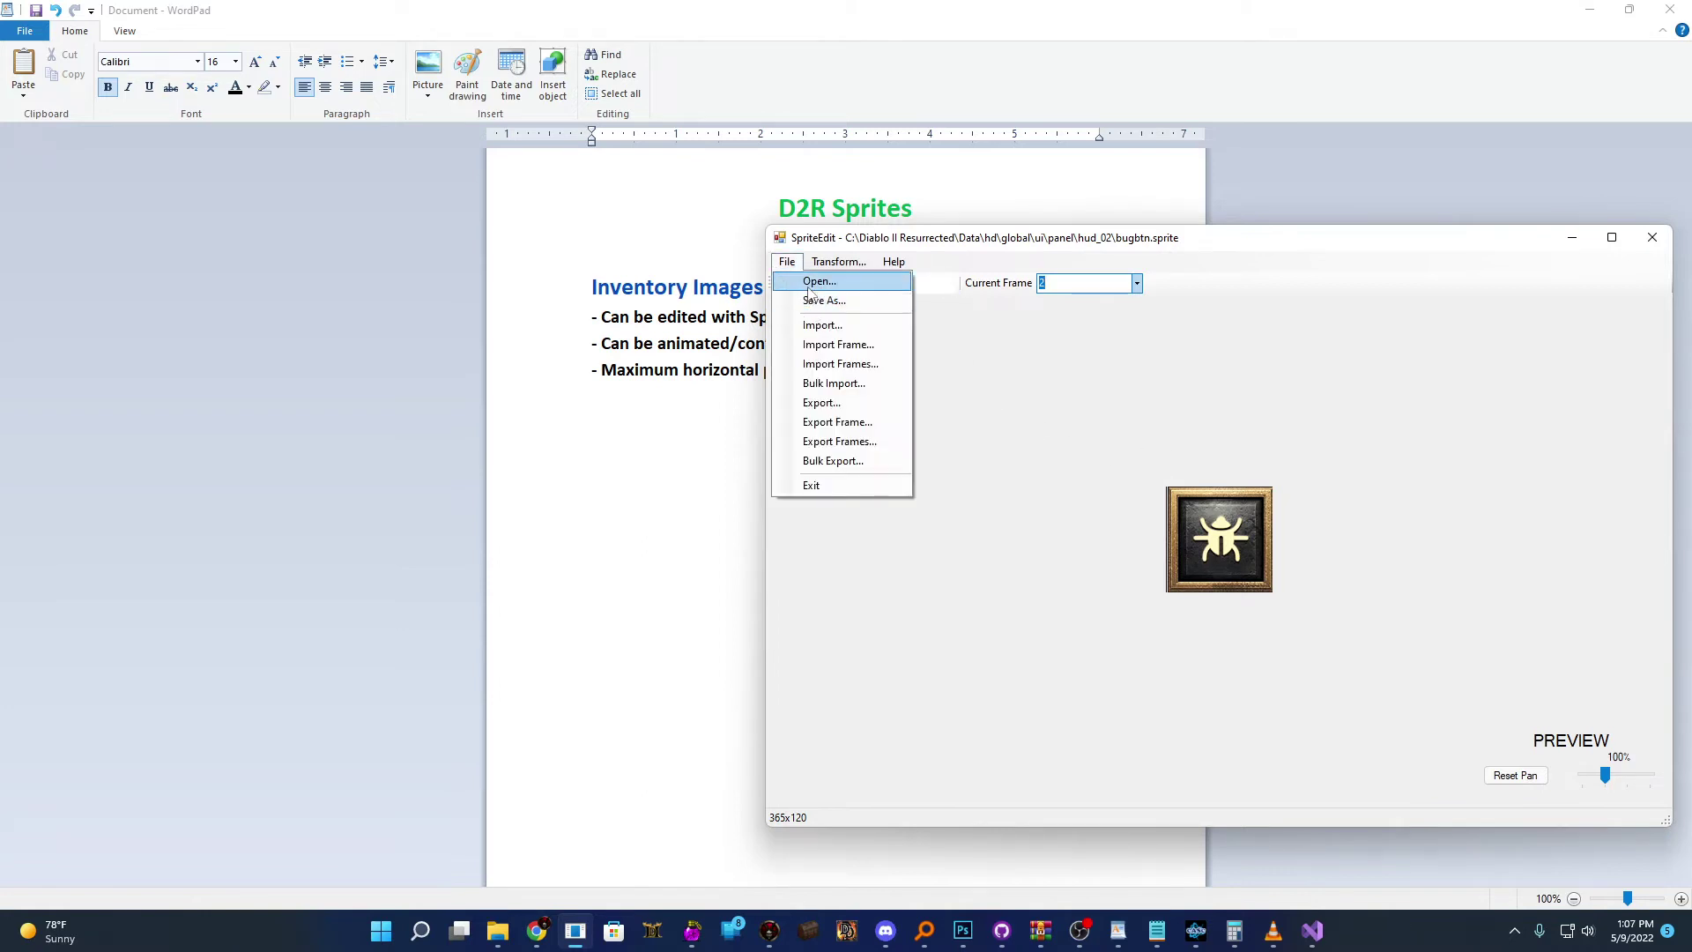
{"action": "left_click", "coordinate": [809, 281]}
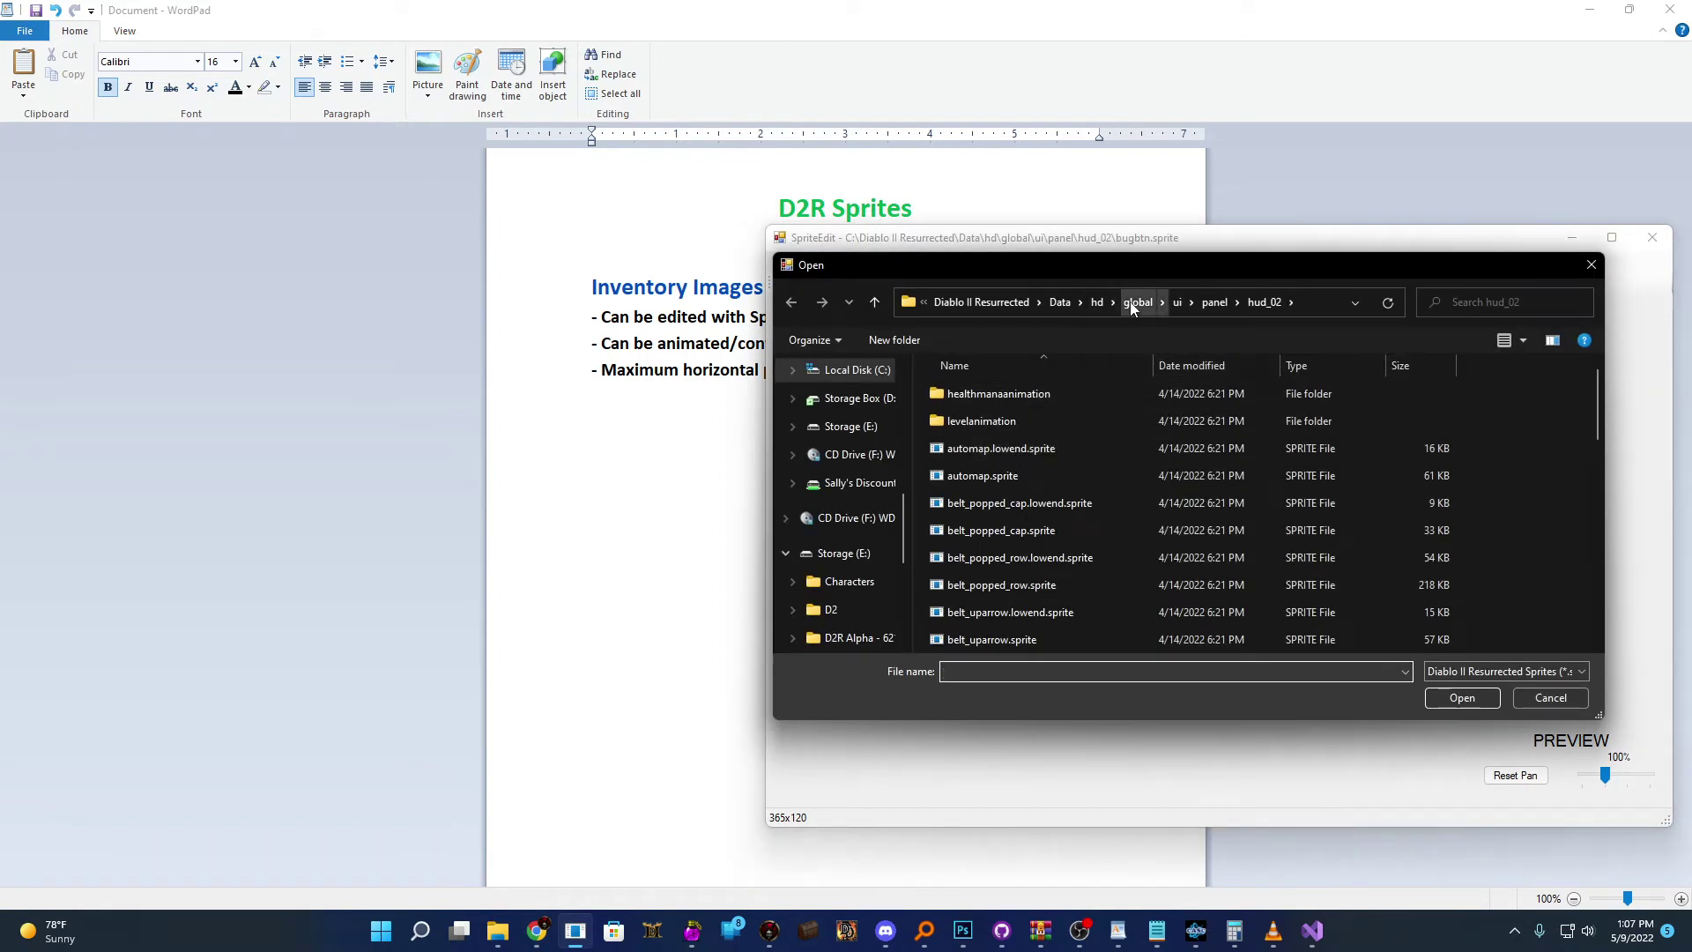
{"action": "left_click", "coordinate": [1176, 302]}
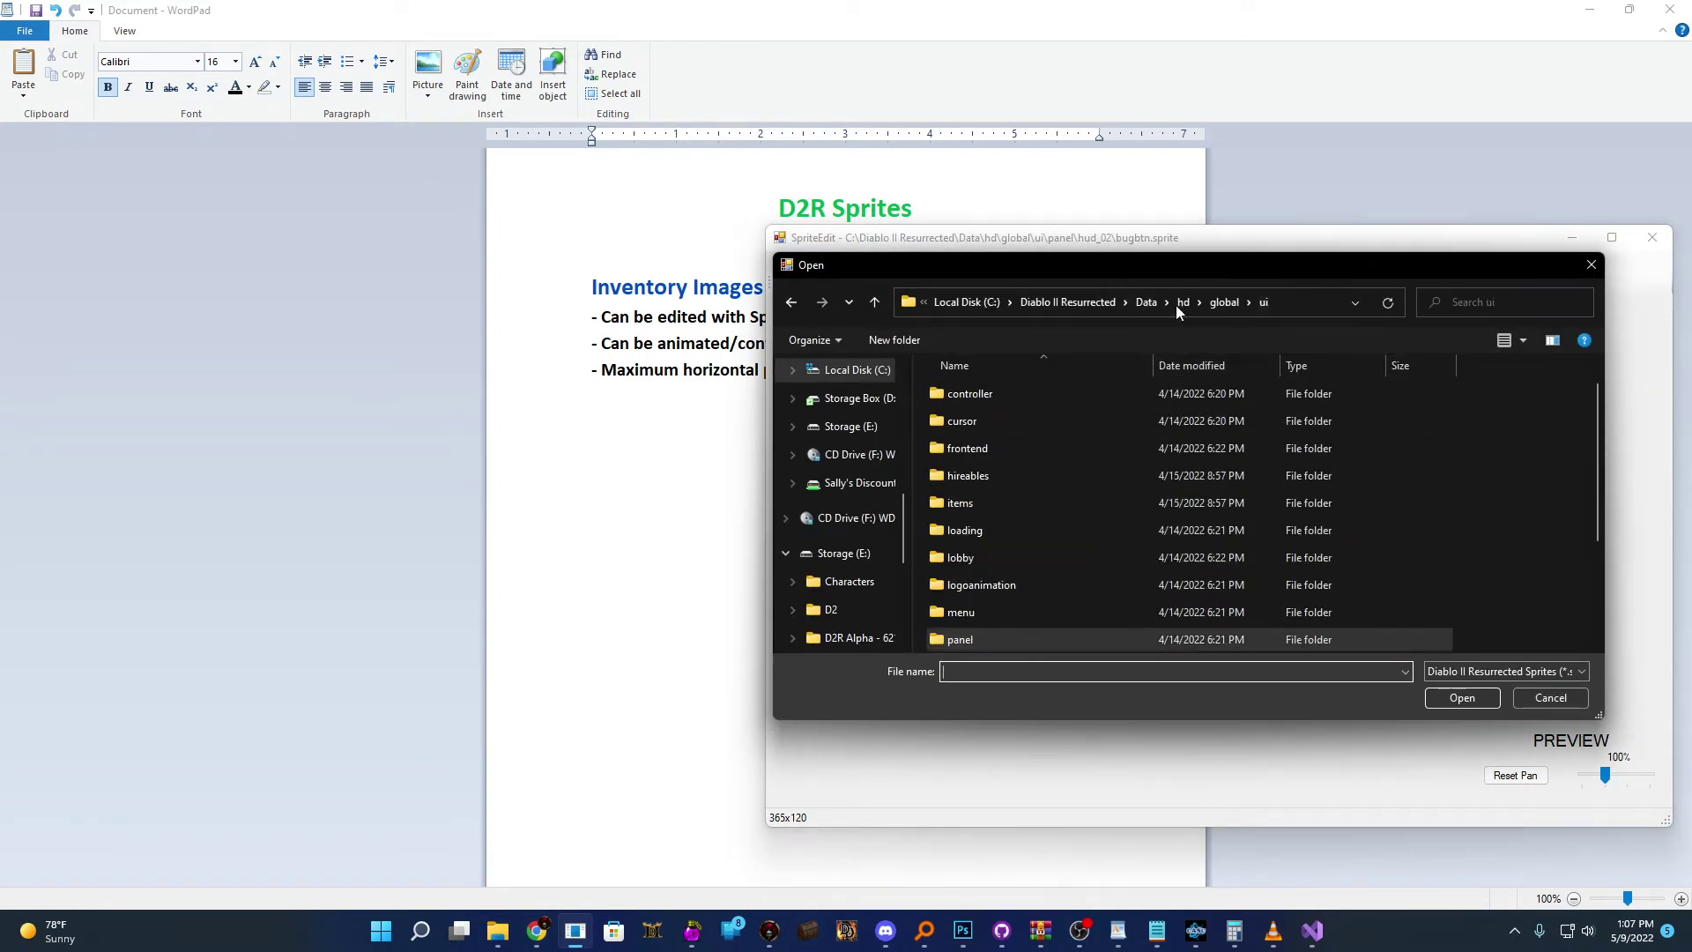
{"action": "double_click", "coordinate": [970, 499]}
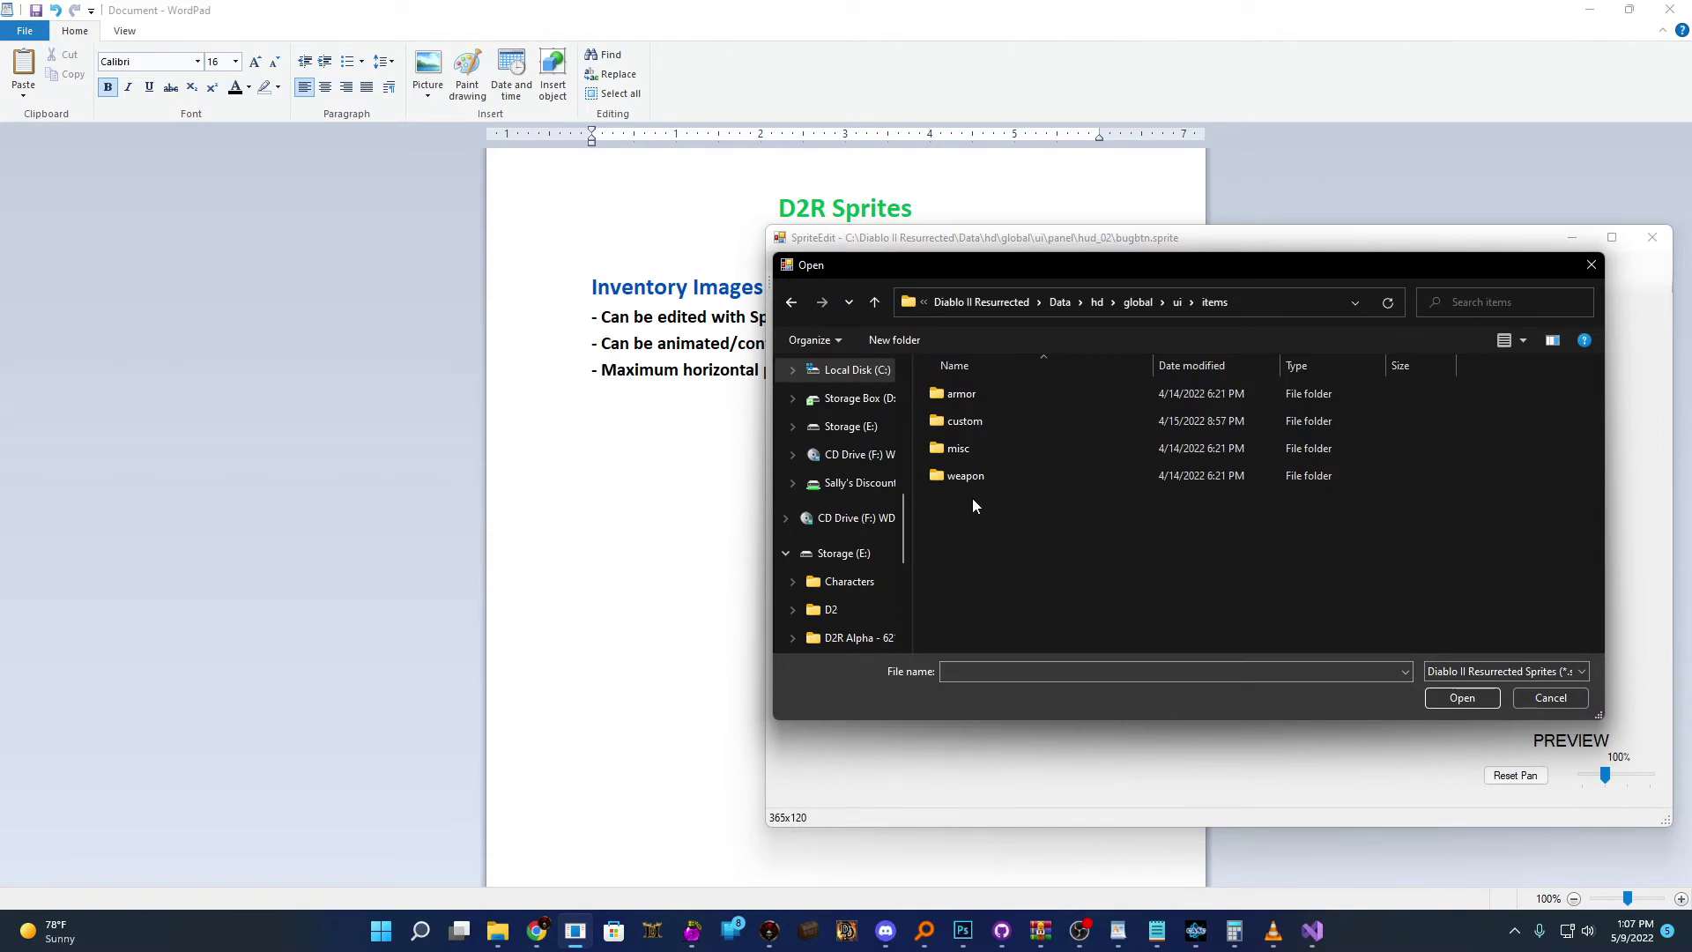
{"action": "double_click", "coordinate": [979, 393]}
{"action": "double_click", "coordinate": [980, 393]}
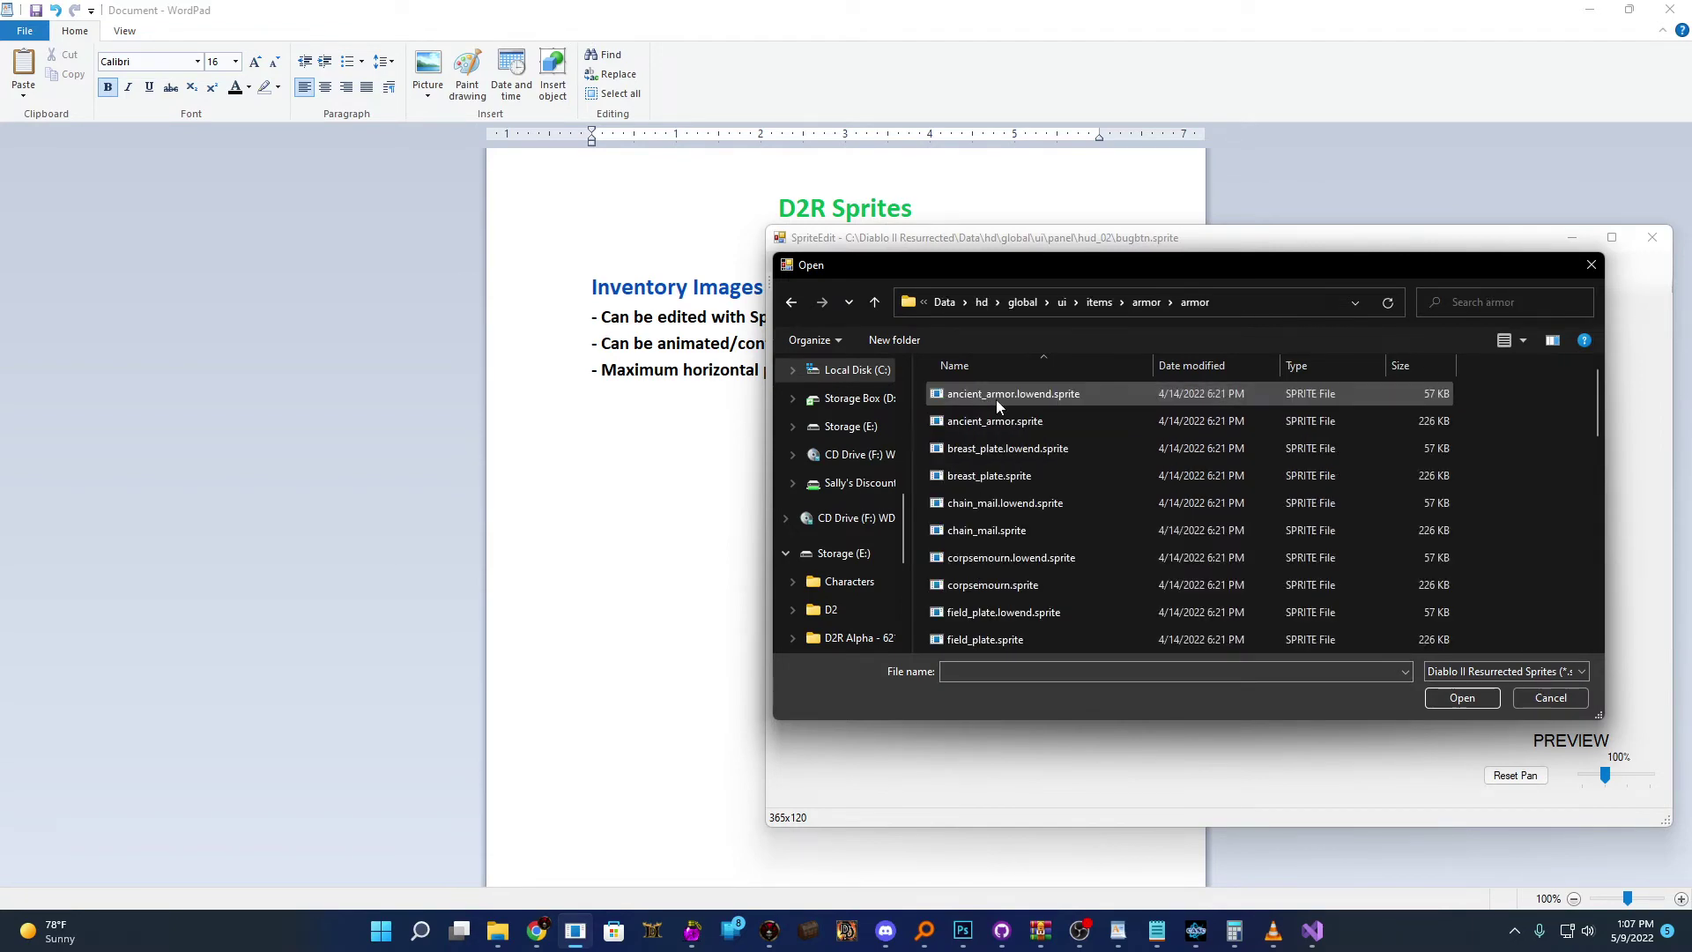
{"action": "double_click", "coordinate": [981, 420]}
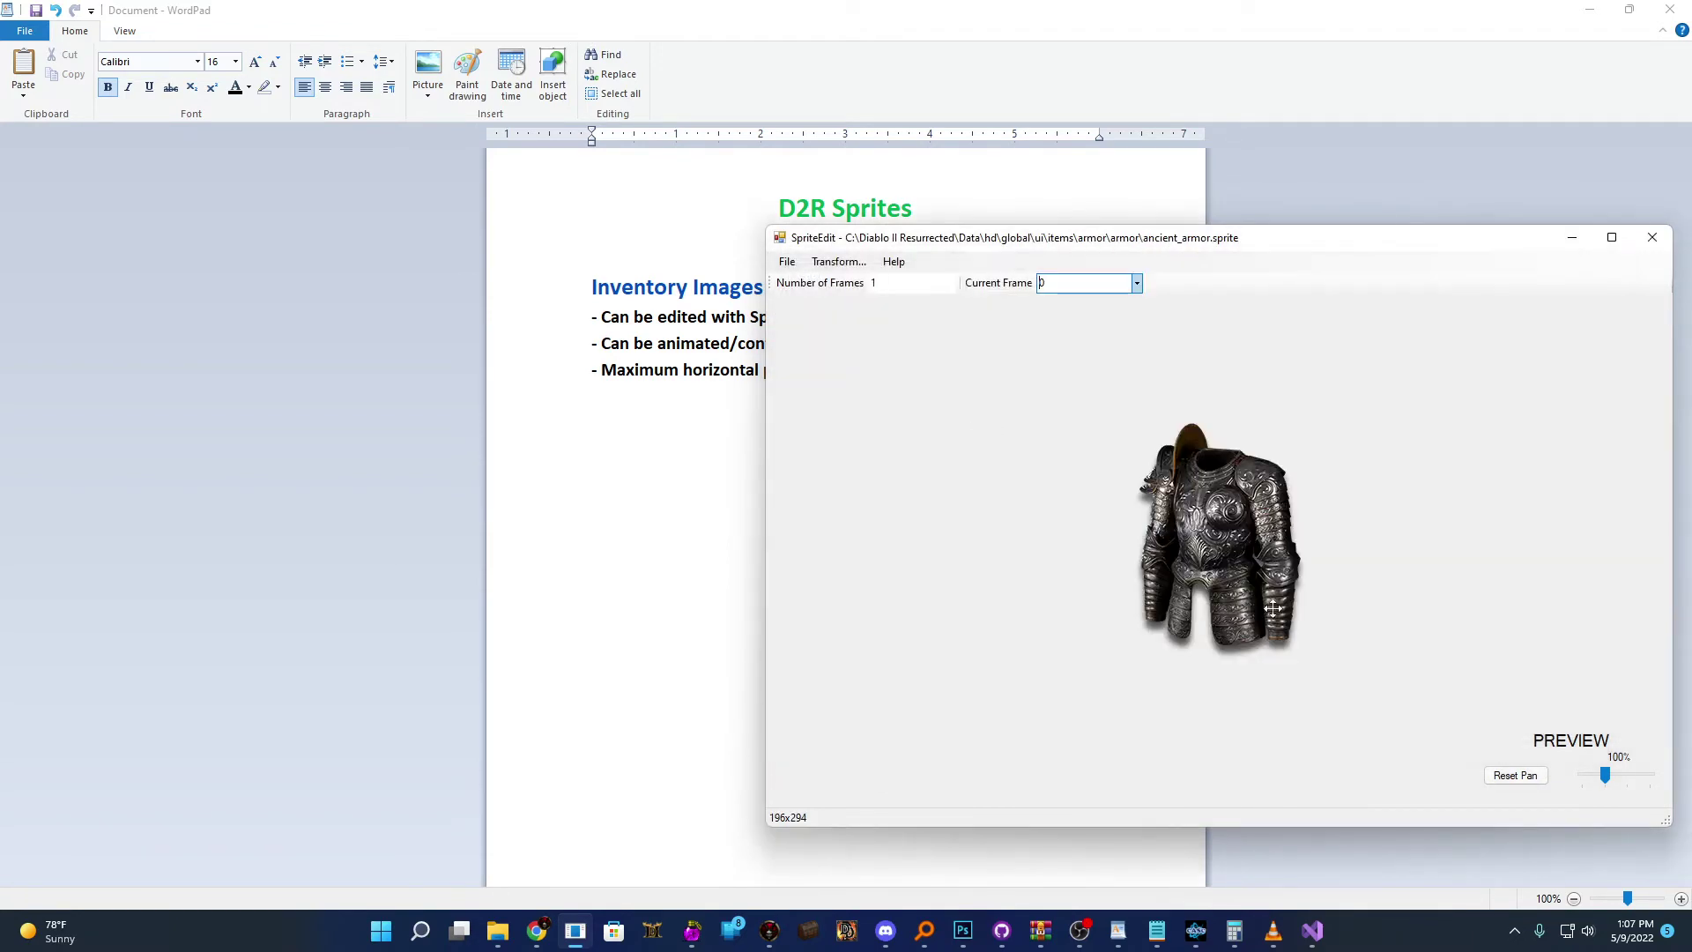
{"action": "left_click", "coordinate": [874, 283]}
{"action": "left_click", "coordinate": [1256, 278]}
Move SpriteEdit aside and select the maximum horizontal pixels line in the WordPad notes
{"action": "left_click_drag", "start_coordinate": [1057, 251], "coordinate": [1197, 238]}
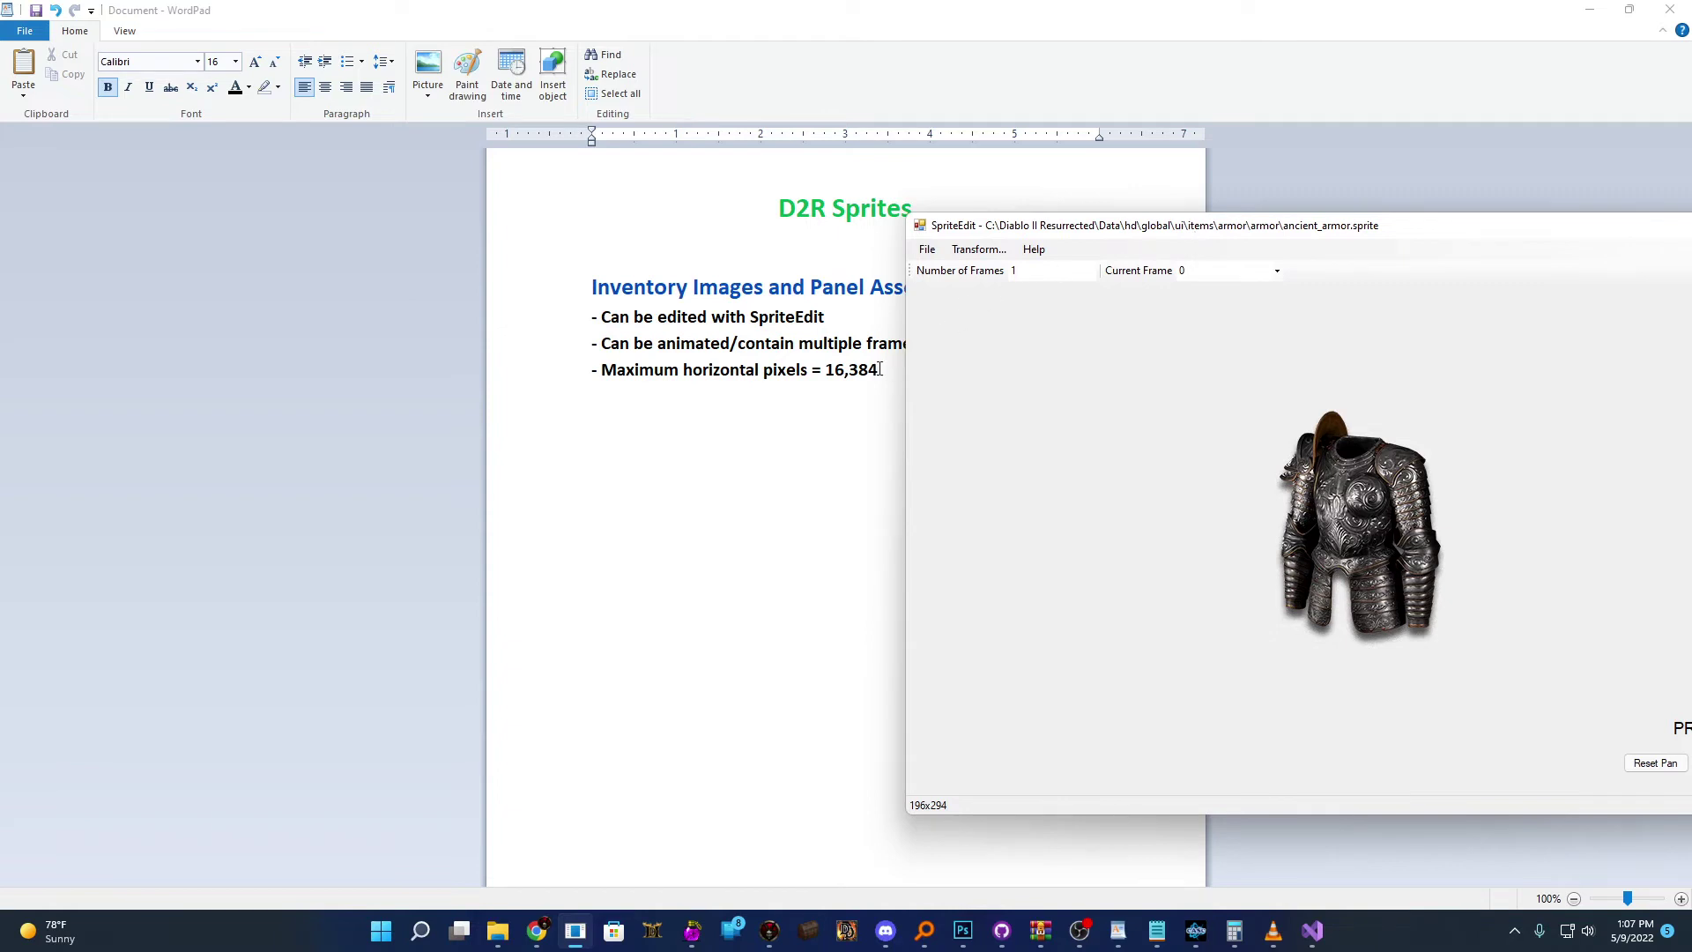
{"action": "key", "text": "alt+Tab"}
{"action": "left_click_drag", "start_coordinate": [880, 370], "coordinate": [602, 370]}
Return to SpriteEdit and start opening another sprite file
{"action": "left_click", "coordinate": [906, 377]}
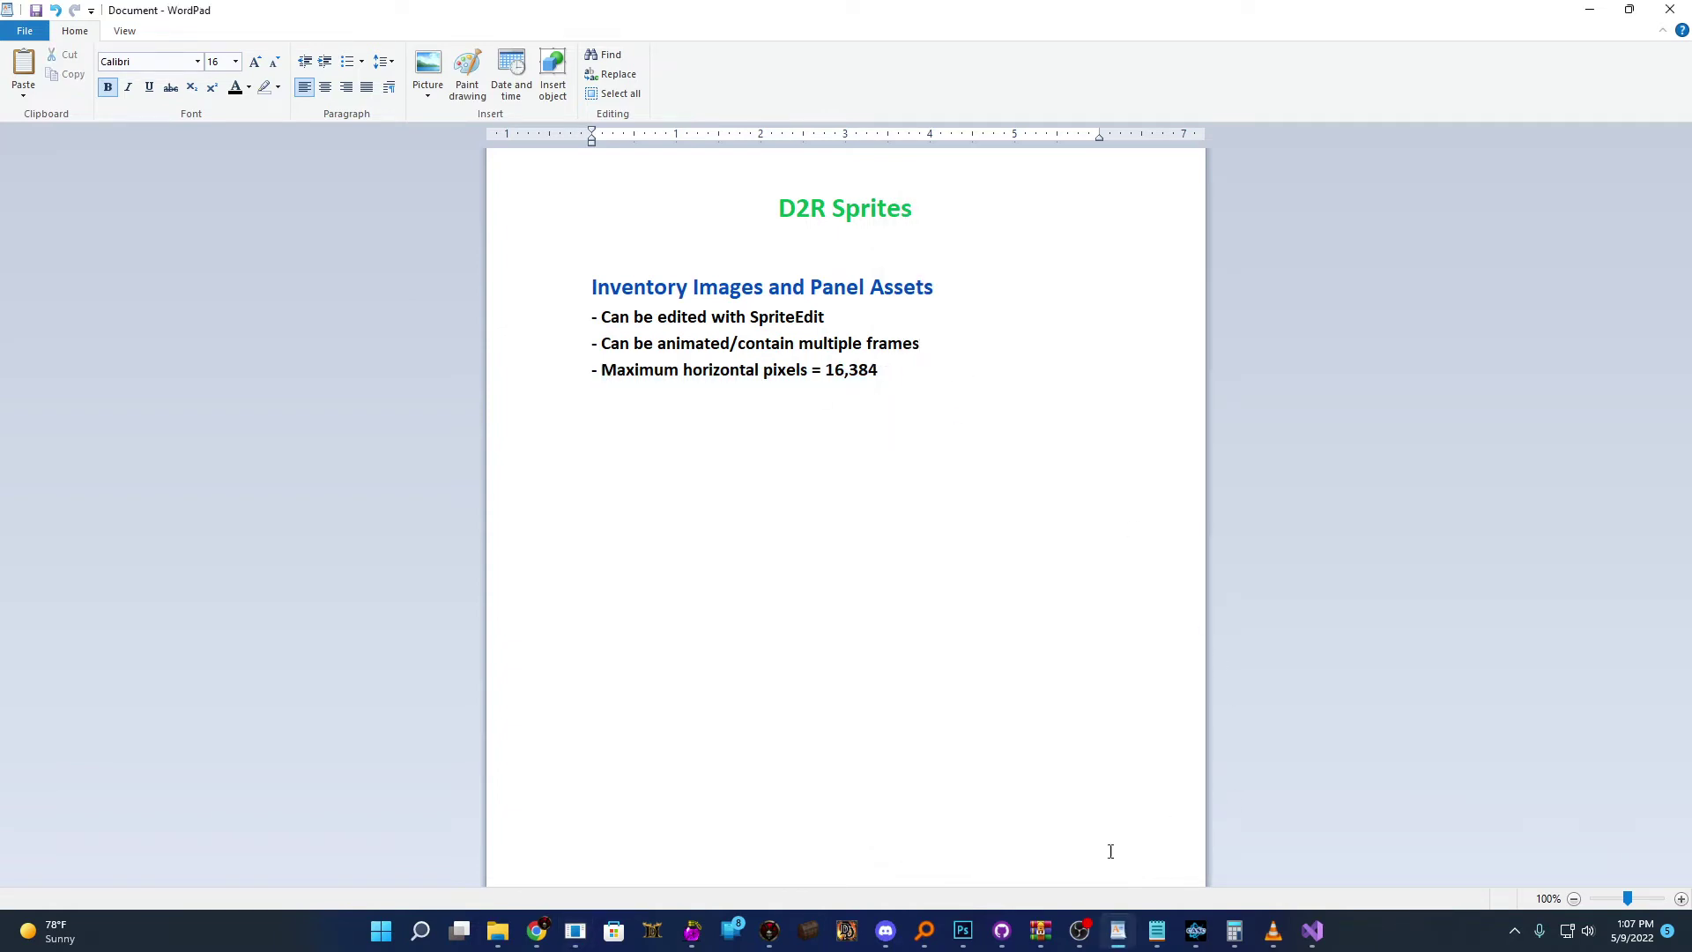
{"action": "left_click", "coordinate": [577, 932]}
{"action": "left_click", "coordinate": [927, 249]}
{"action": "left_click", "coordinate": [927, 250]}
{"action": "left_click", "coordinate": [927, 250]}
{"action": "left_click", "coordinate": [948, 280]}
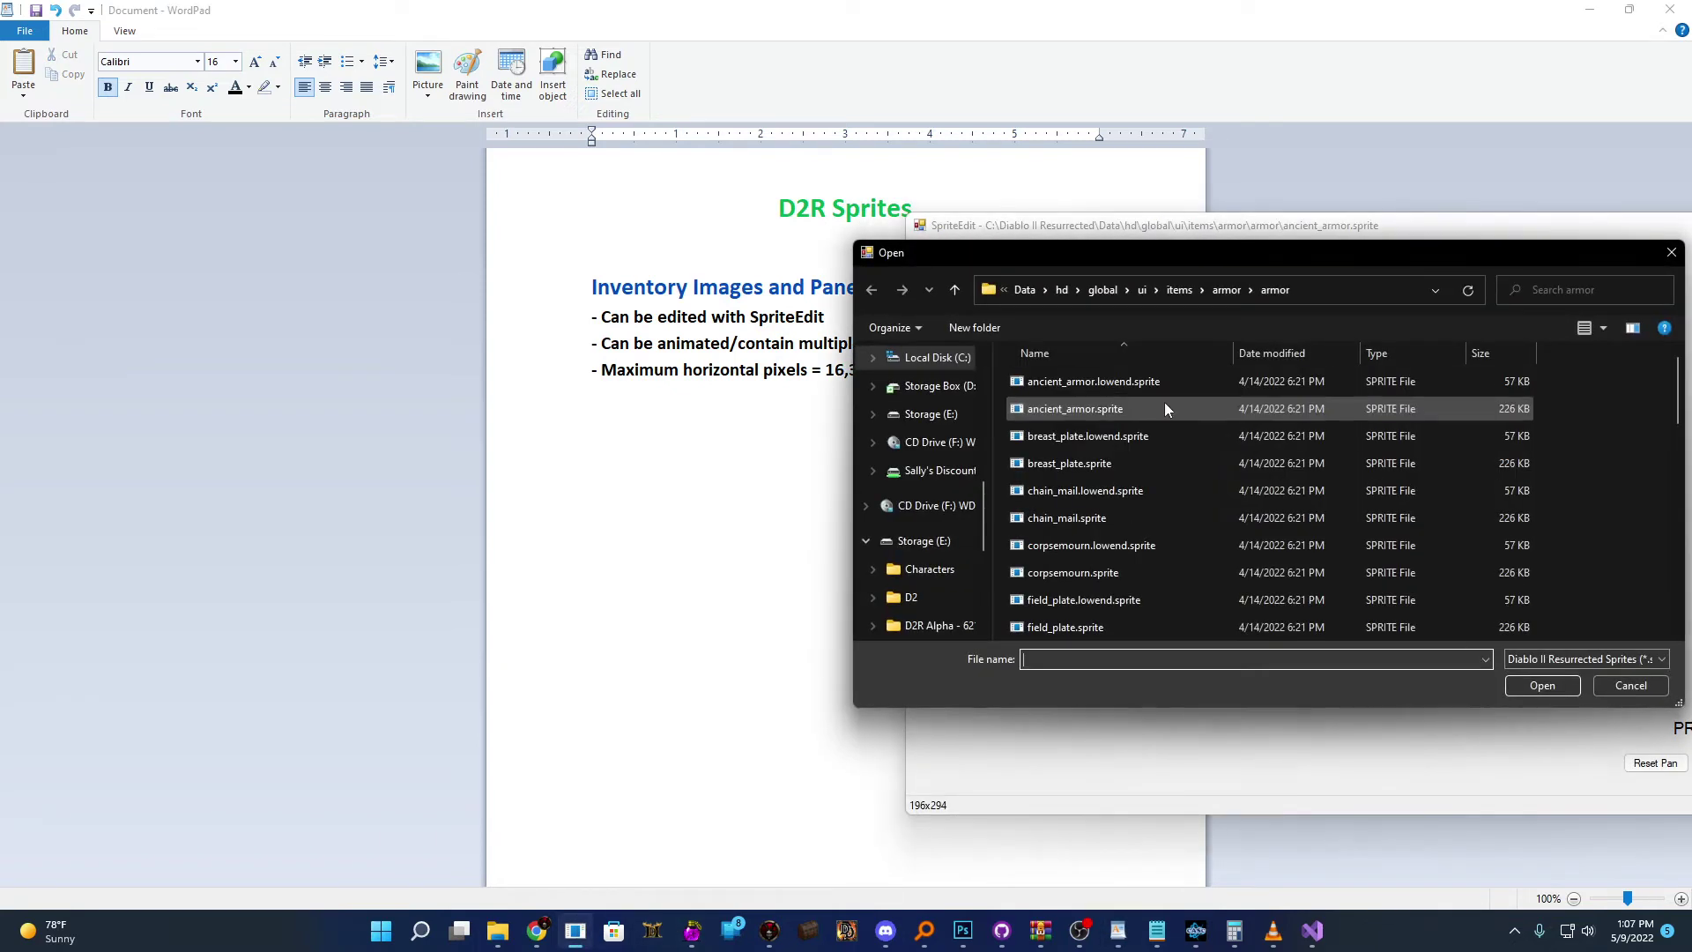
Browse ui > panel > hud_02 > healthmanaanimation > healthidle > 4k and open globe_health_man_idle.sprite
{"action": "left_click", "coordinate": [1140, 291]}
{"action": "scroll", "coordinate": [1092, 551], "scroll_direction": "down", "scroll_amount": 1}
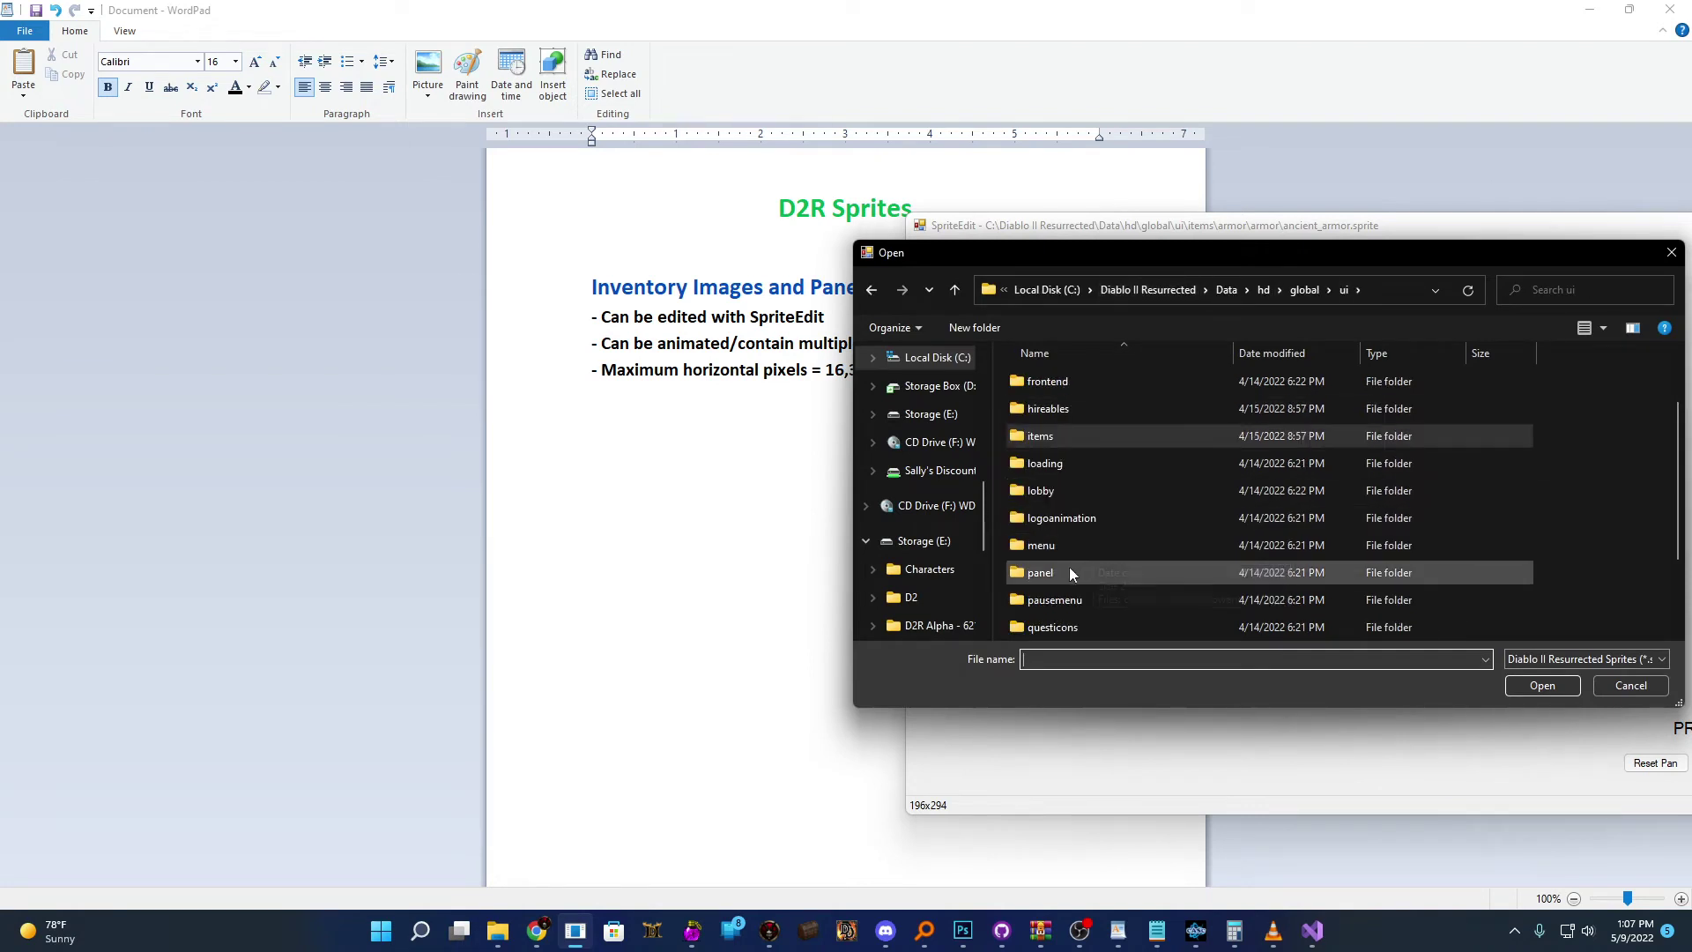
{"action": "double_click", "coordinate": [1070, 567]}
{"action": "double_click", "coordinate": [1065, 571]}
{"action": "double_click", "coordinate": [1051, 383]}
{"action": "double_click", "coordinate": [1050, 383]}
{"action": "double_click", "coordinate": [1050, 383]}
{"action": "double_click", "coordinate": [1044, 408]}
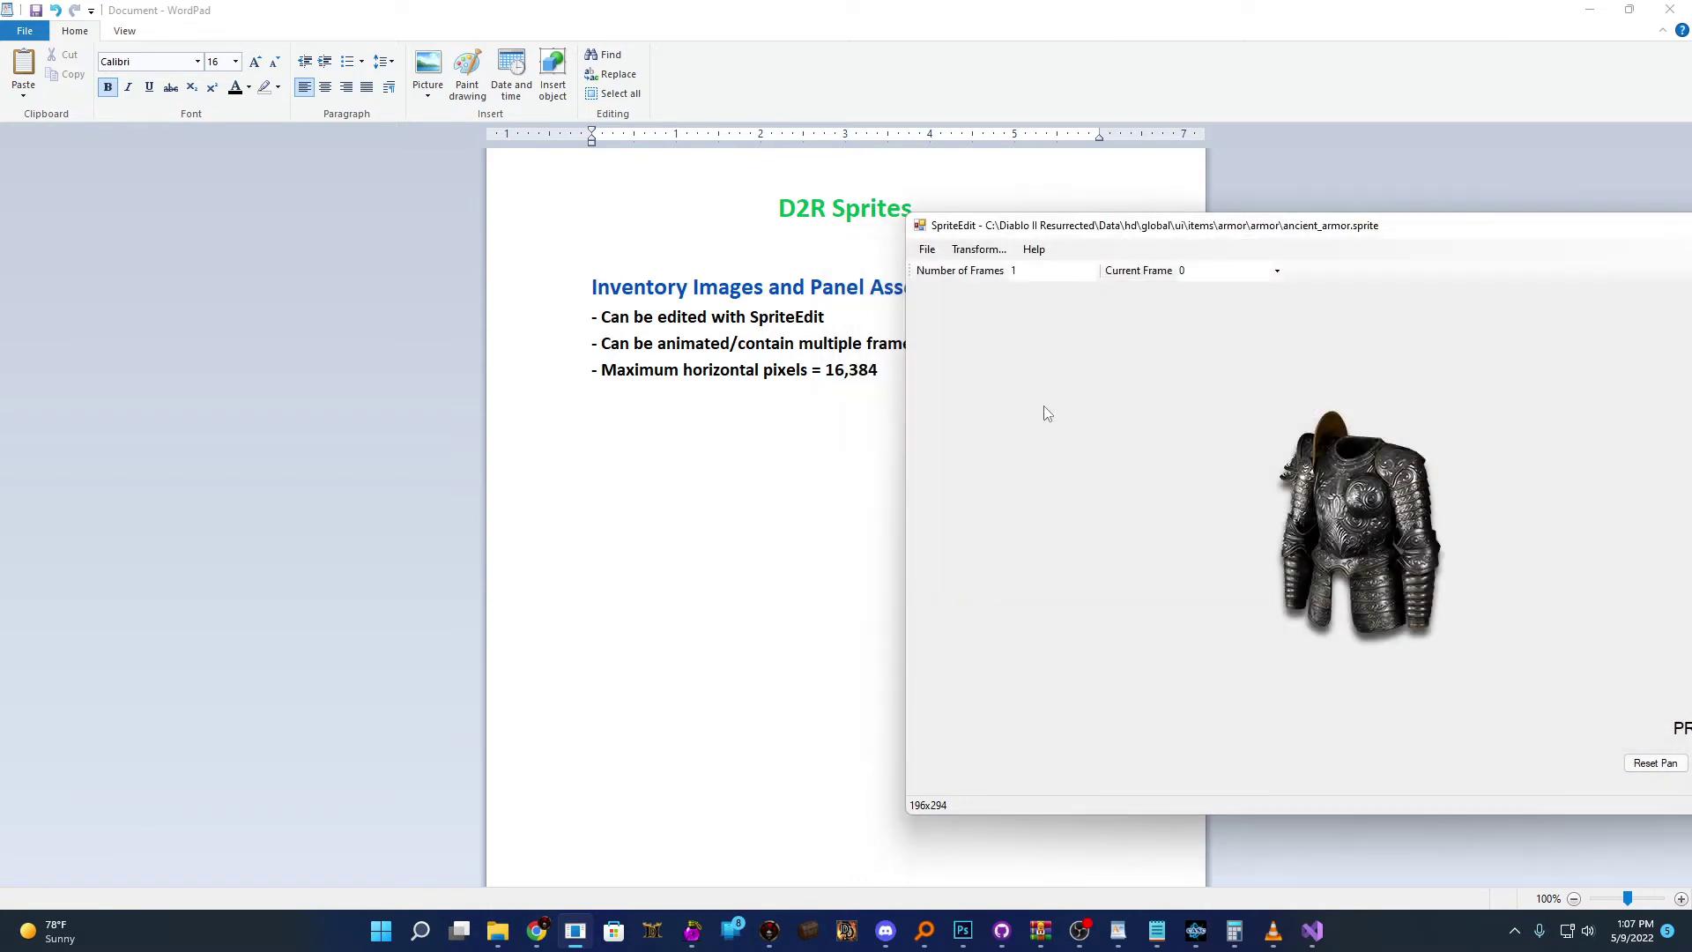
Set the frame count to 1 and pan the full 16100x350 globe strip at 99% zoom
{"action": "double_click", "coordinate": [1020, 271]}
{"action": "type", "text": "1"}
{"action": "left_click_drag", "start_coordinate": [1533, 515], "coordinate": [1363, 532]}
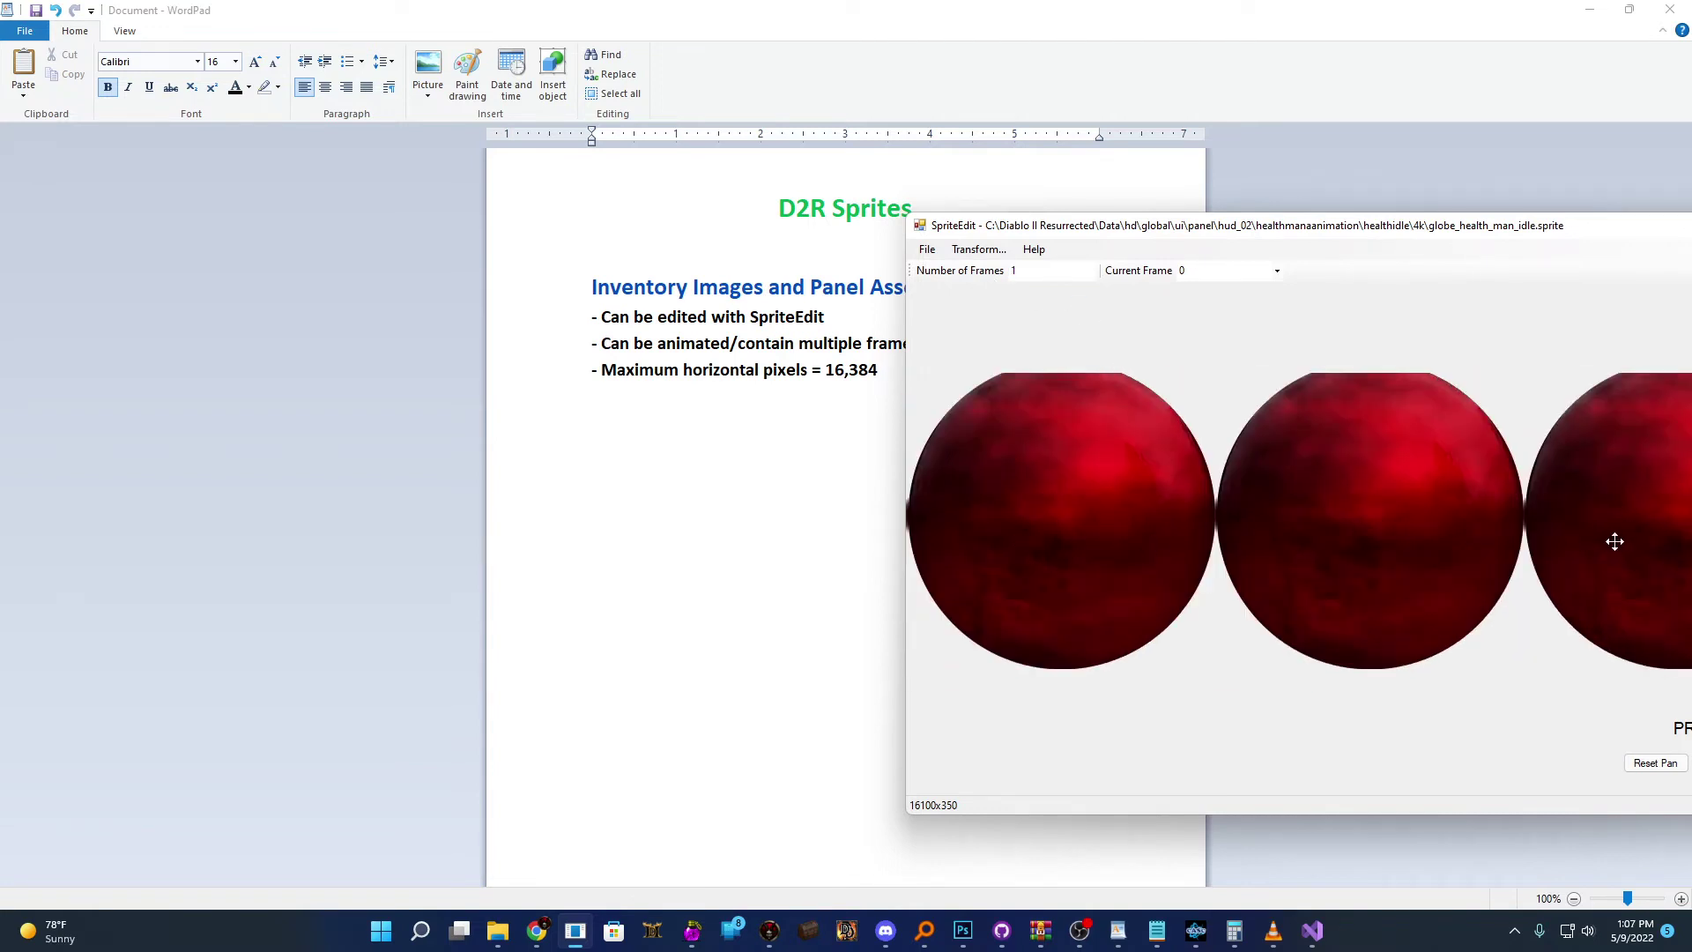
{"action": "left_click_drag", "start_coordinate": [1574, 540], "coordinate": [1408, 570]}
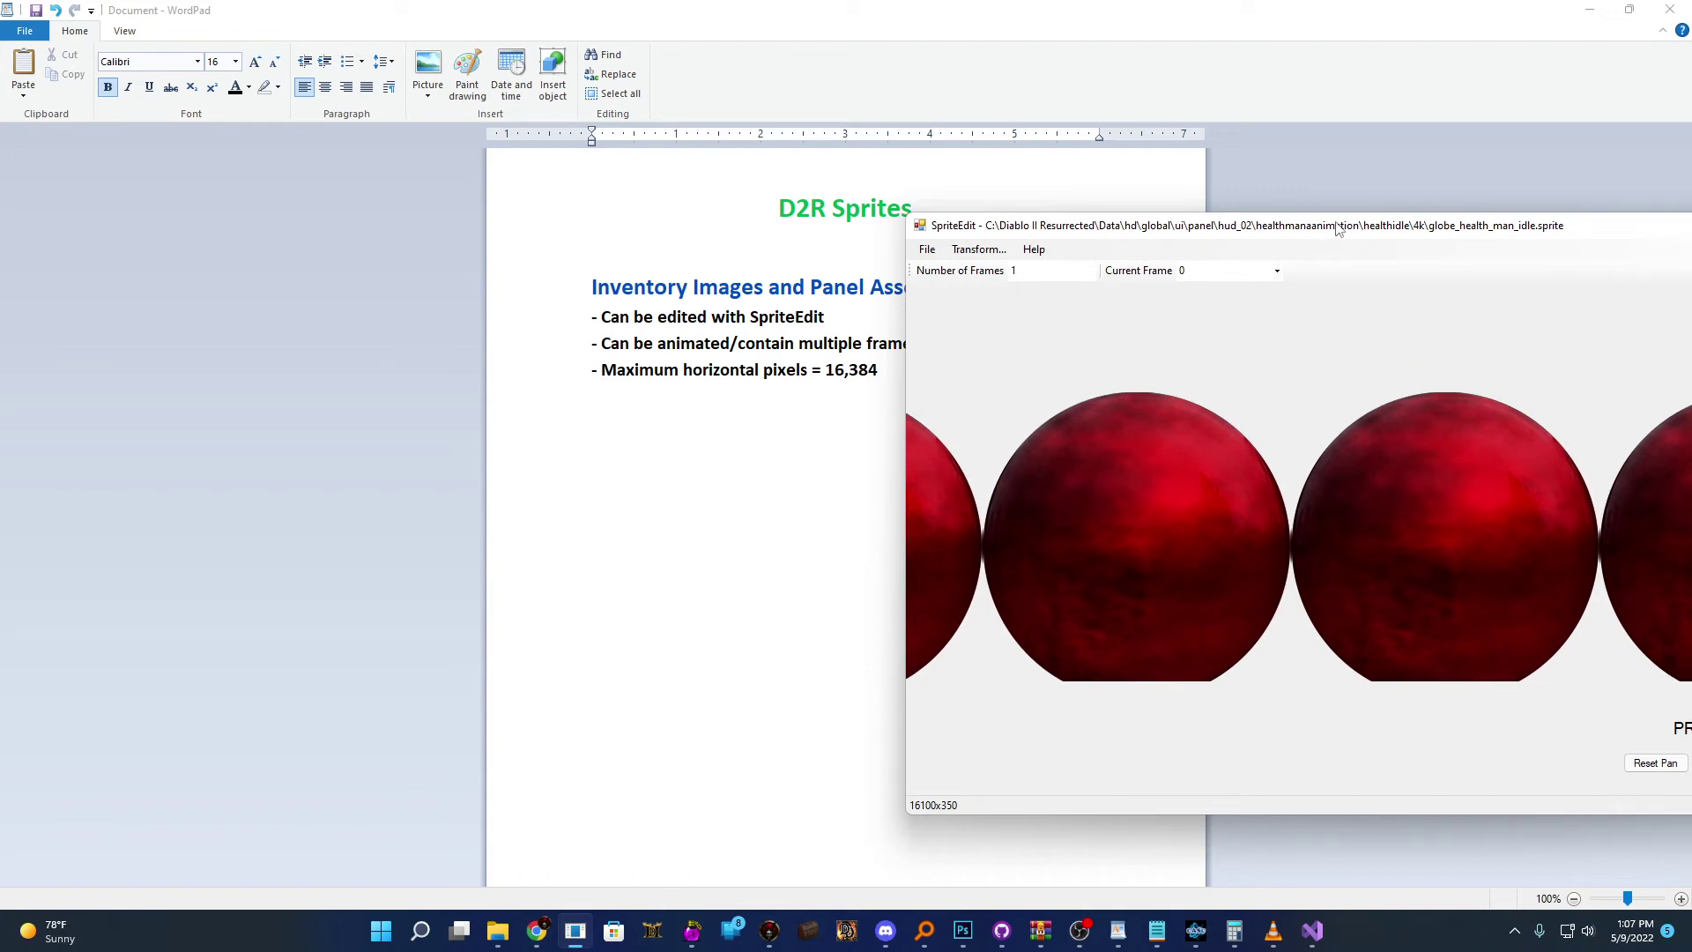
{"action": "left_click_drag", "start_coordinate": [1334, 227], "coordinate": [937, 204]}
{"action": "left_click_drag", "start_coordinate": [1349, 739], "coordinate": [1322, 739]}
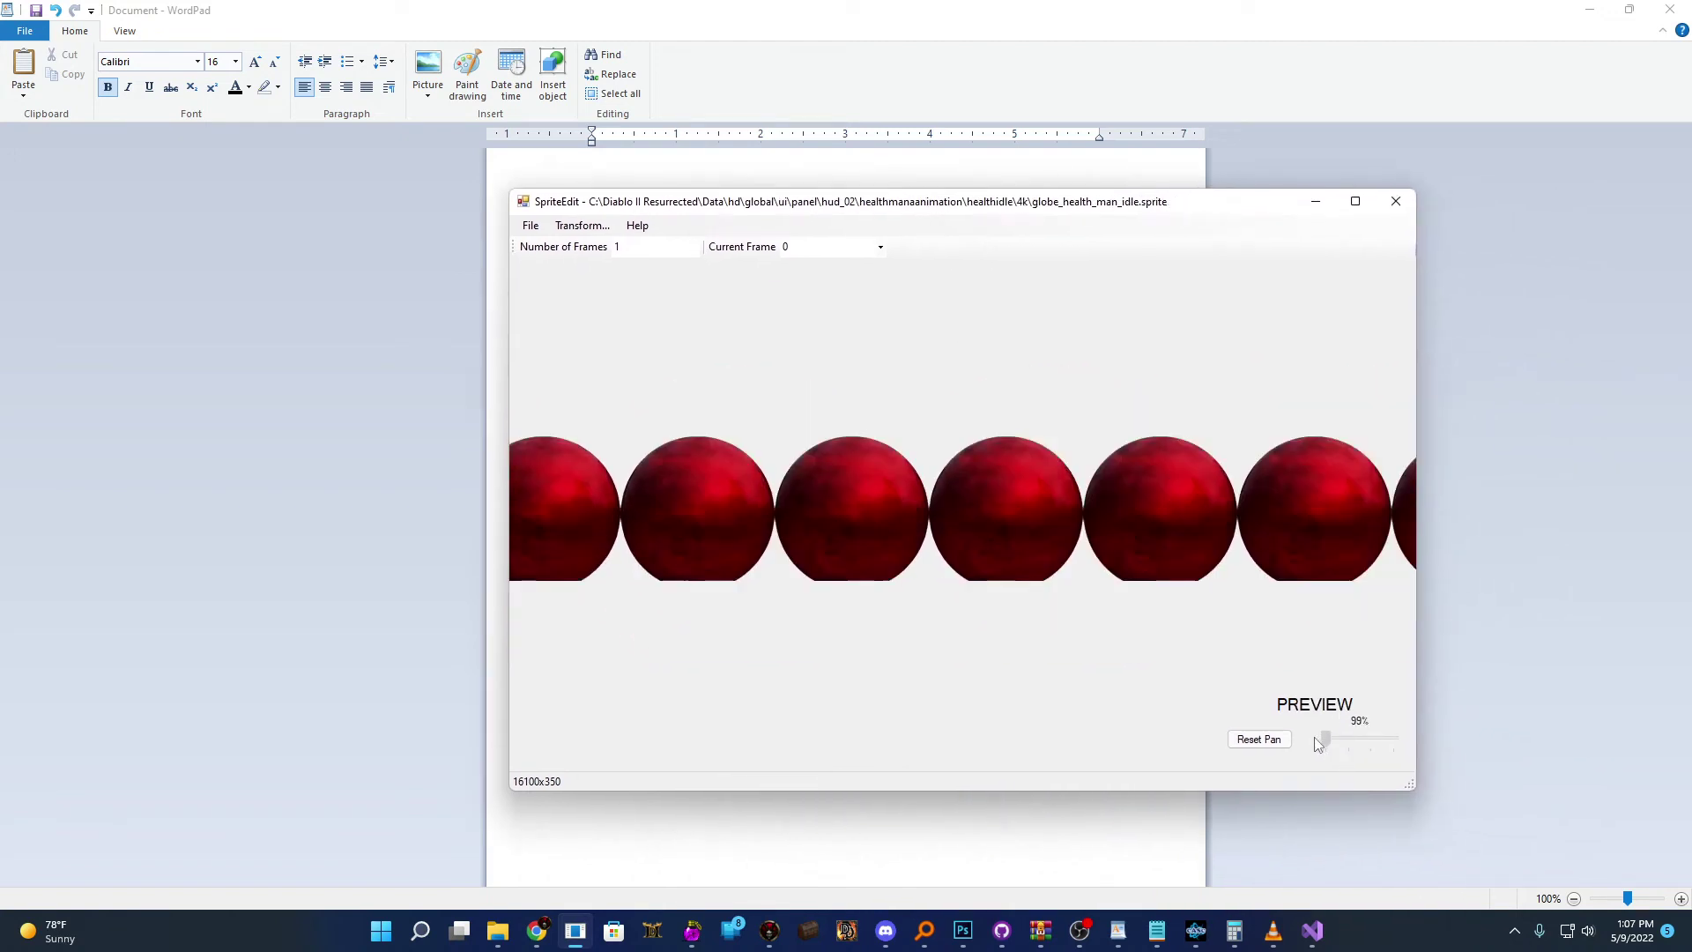
{"action": "left_click_drag", "start_coordinate": [1115, 543], "coordinate": [1081, 526]}
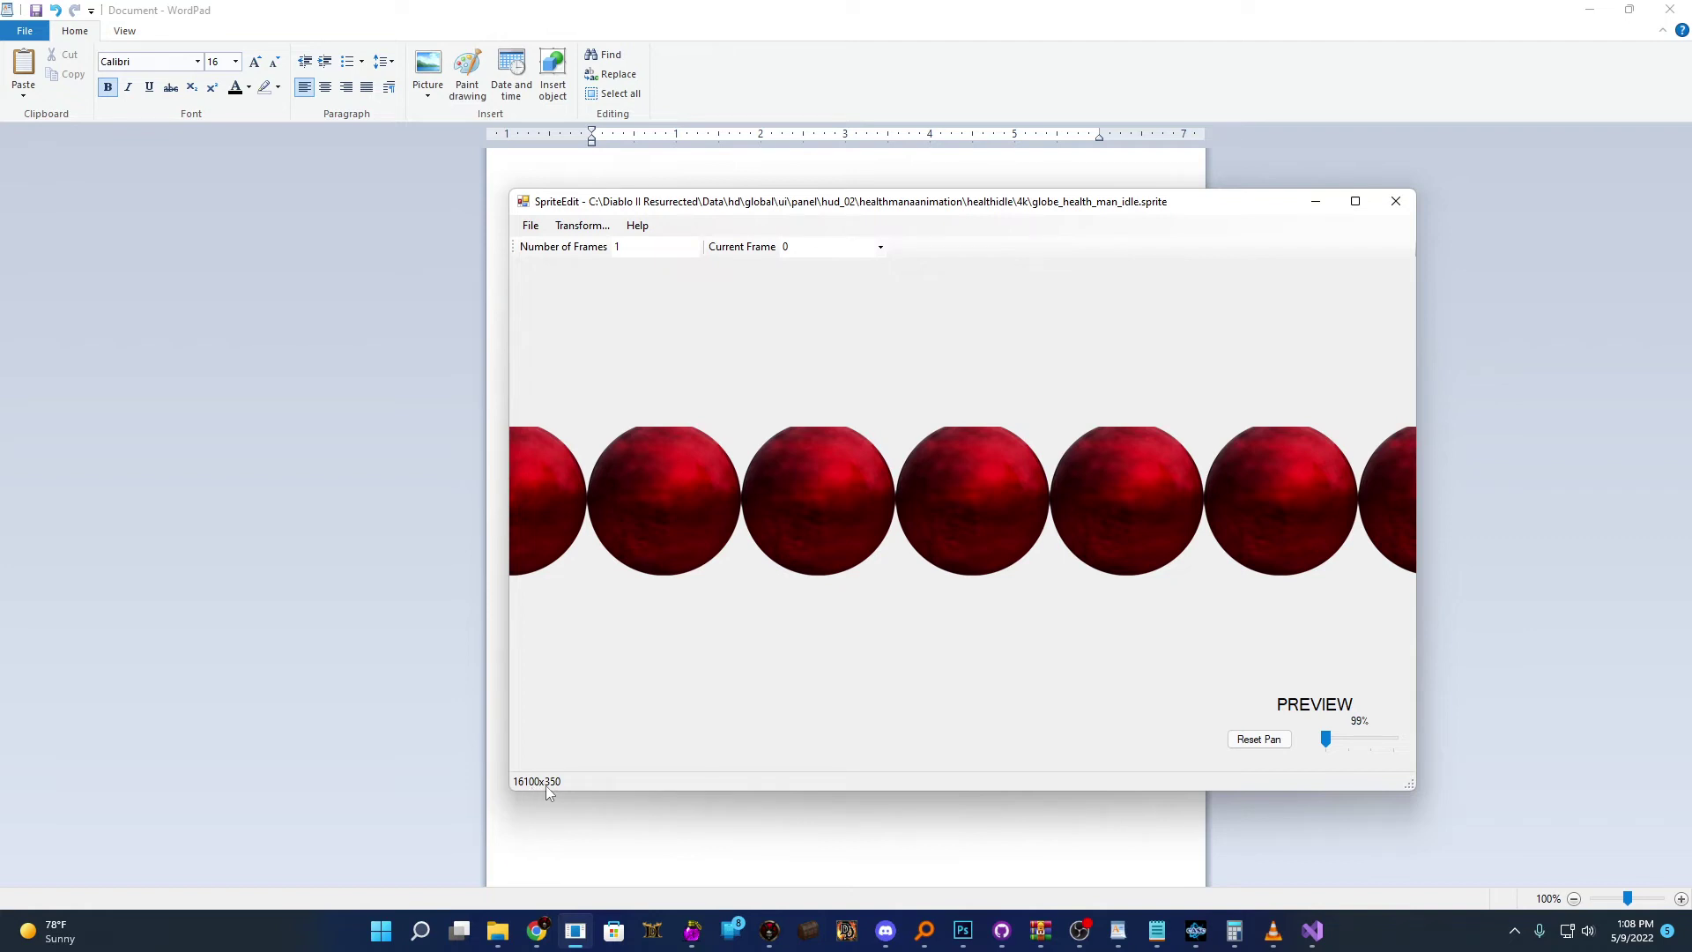
Back in WordPad, highlight the 16,384 maximum horizontal pixels limit
{"action": "left_click", "coordinate": [407, 640]}
{"action": "left_click_drag", "start_coordinate": [905, 371], "coordinate": [825, 371]}
{"action": "left_click", "coordinate": [895, 372]}
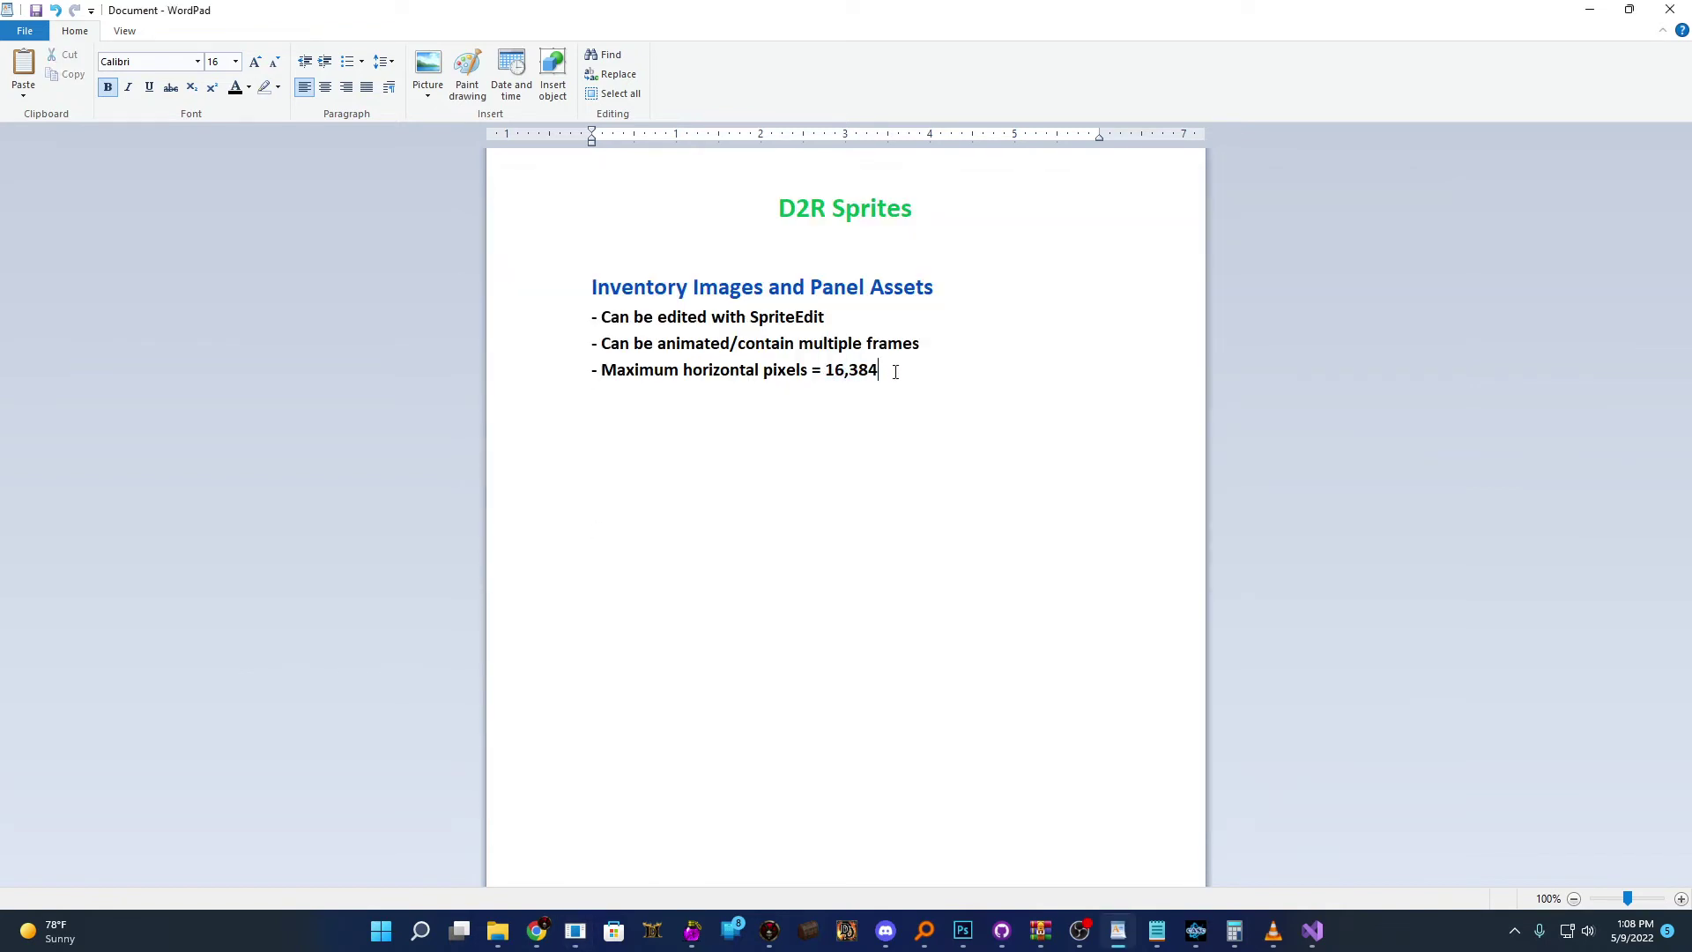
Highlight 16,384 on the last WordPad line, then bring the globe sprite forward
{"action": "left_click_drag", "start_coordinate": [895, 372], "coordinate": [825, 376]}
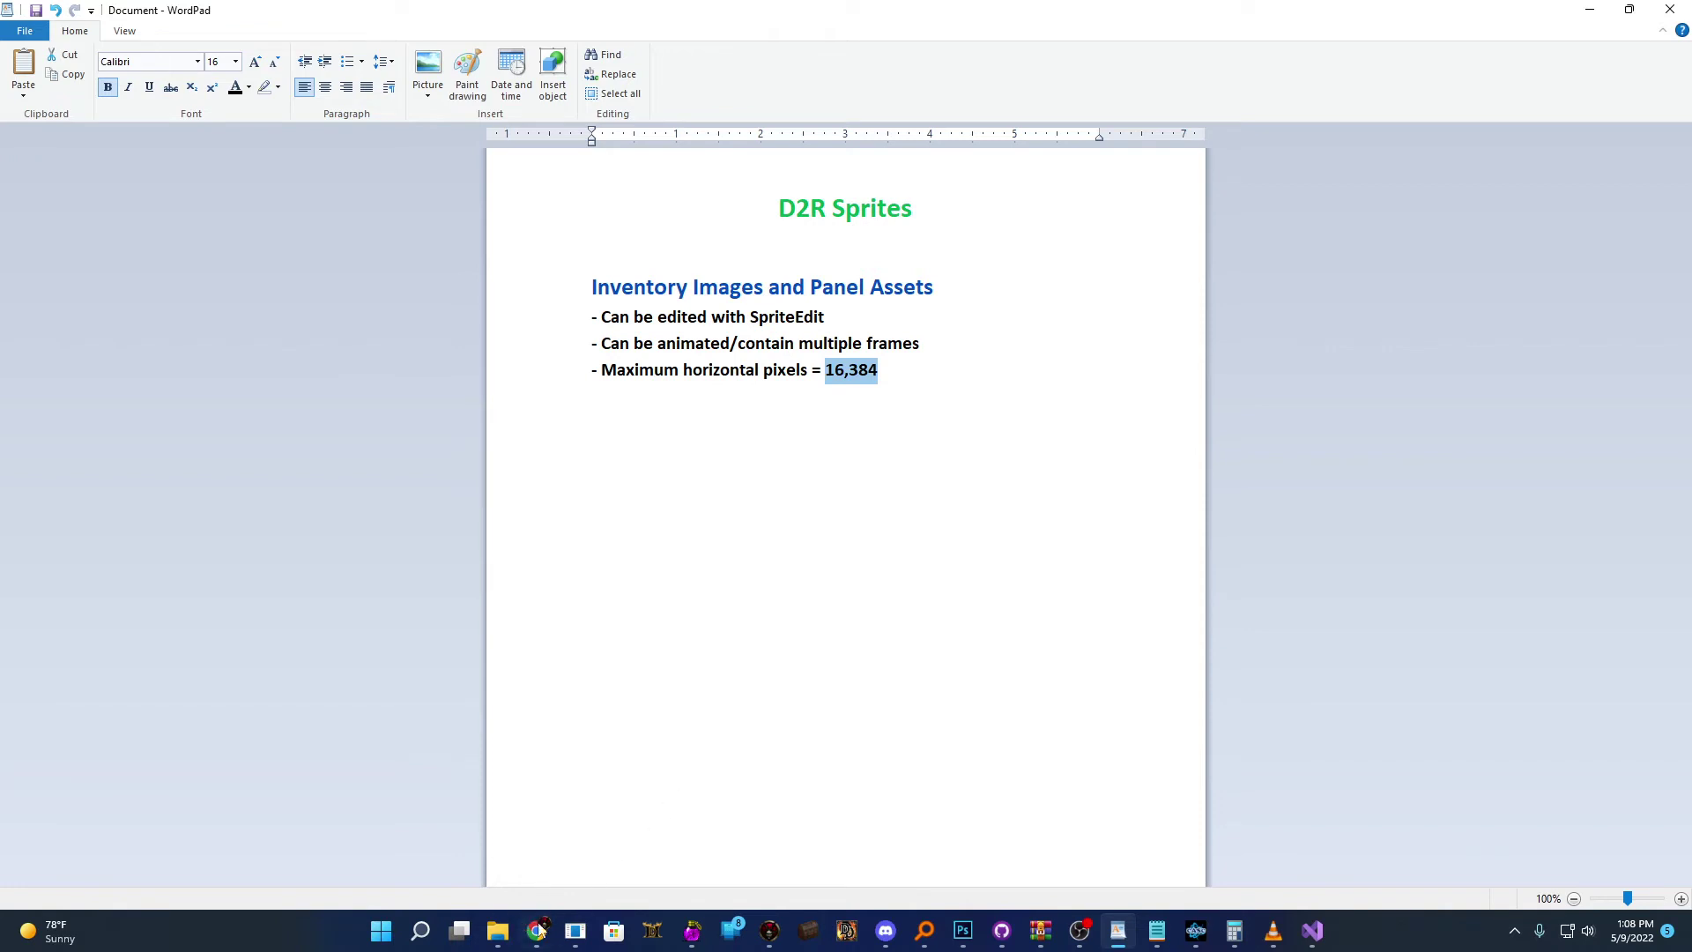
{"action": "left_click", "coordinate": [574, 930]}
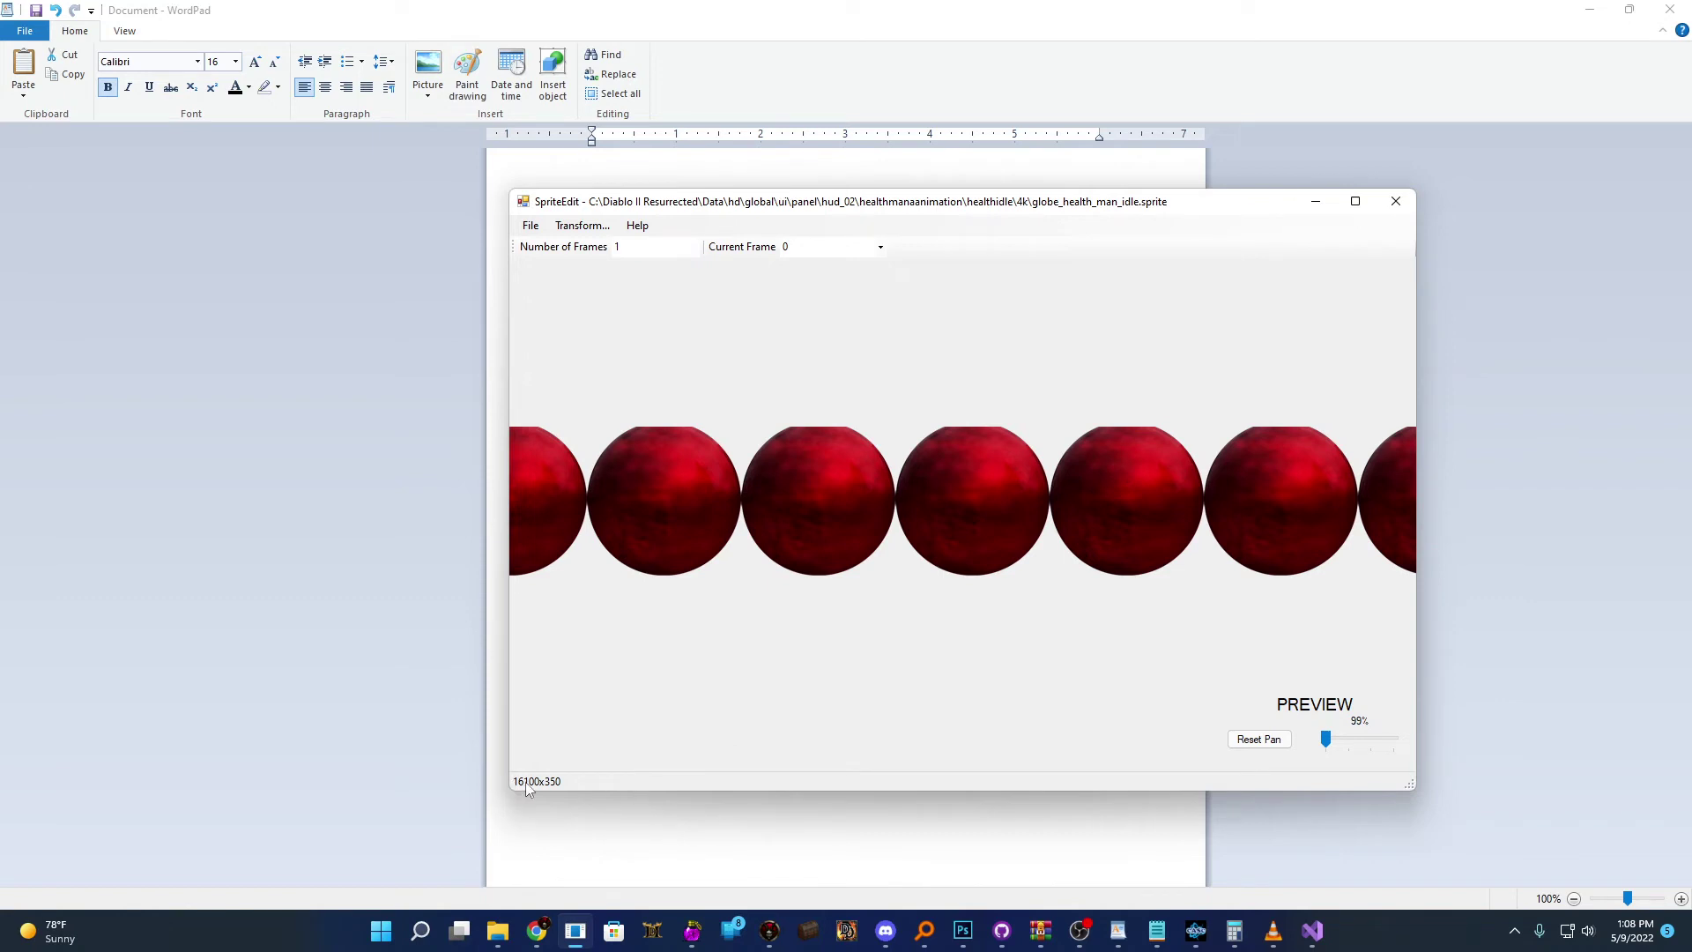
Set the globe sprite's frame count to 46 so a single globe shows
{"action": "left_click_drag", "start_coordinate": [770, 214], "coordinate": [864, 228]}
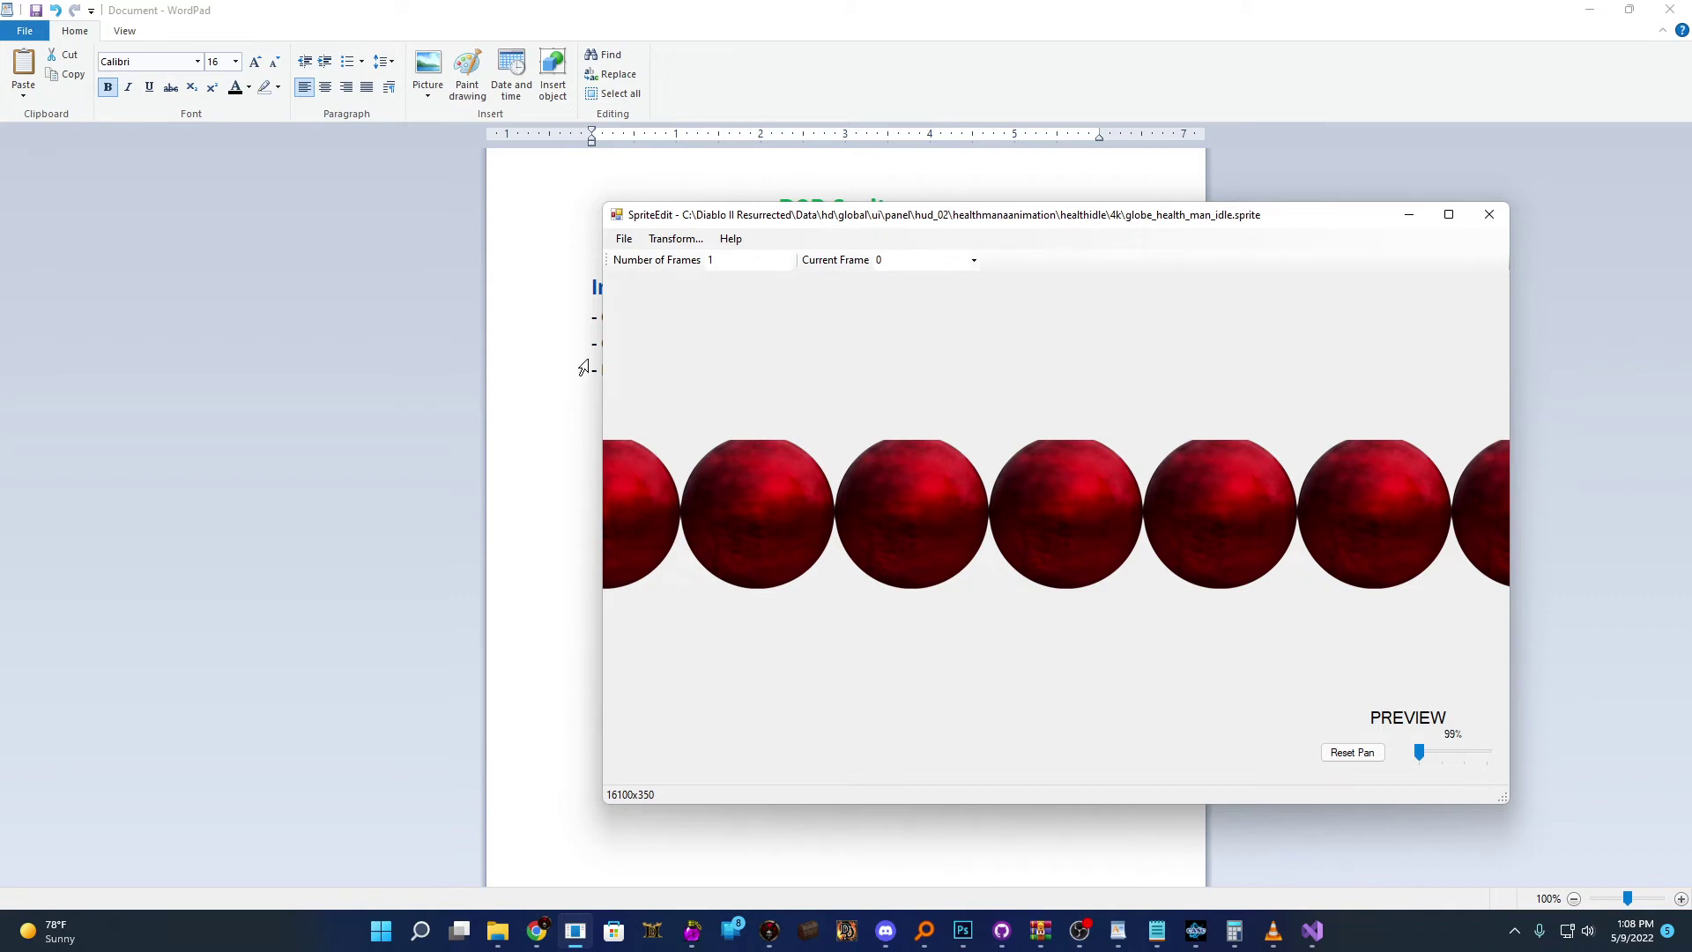
{"action": "double_click", "coordinate": [710, 259]}
{"action": "type", "text": "46"}
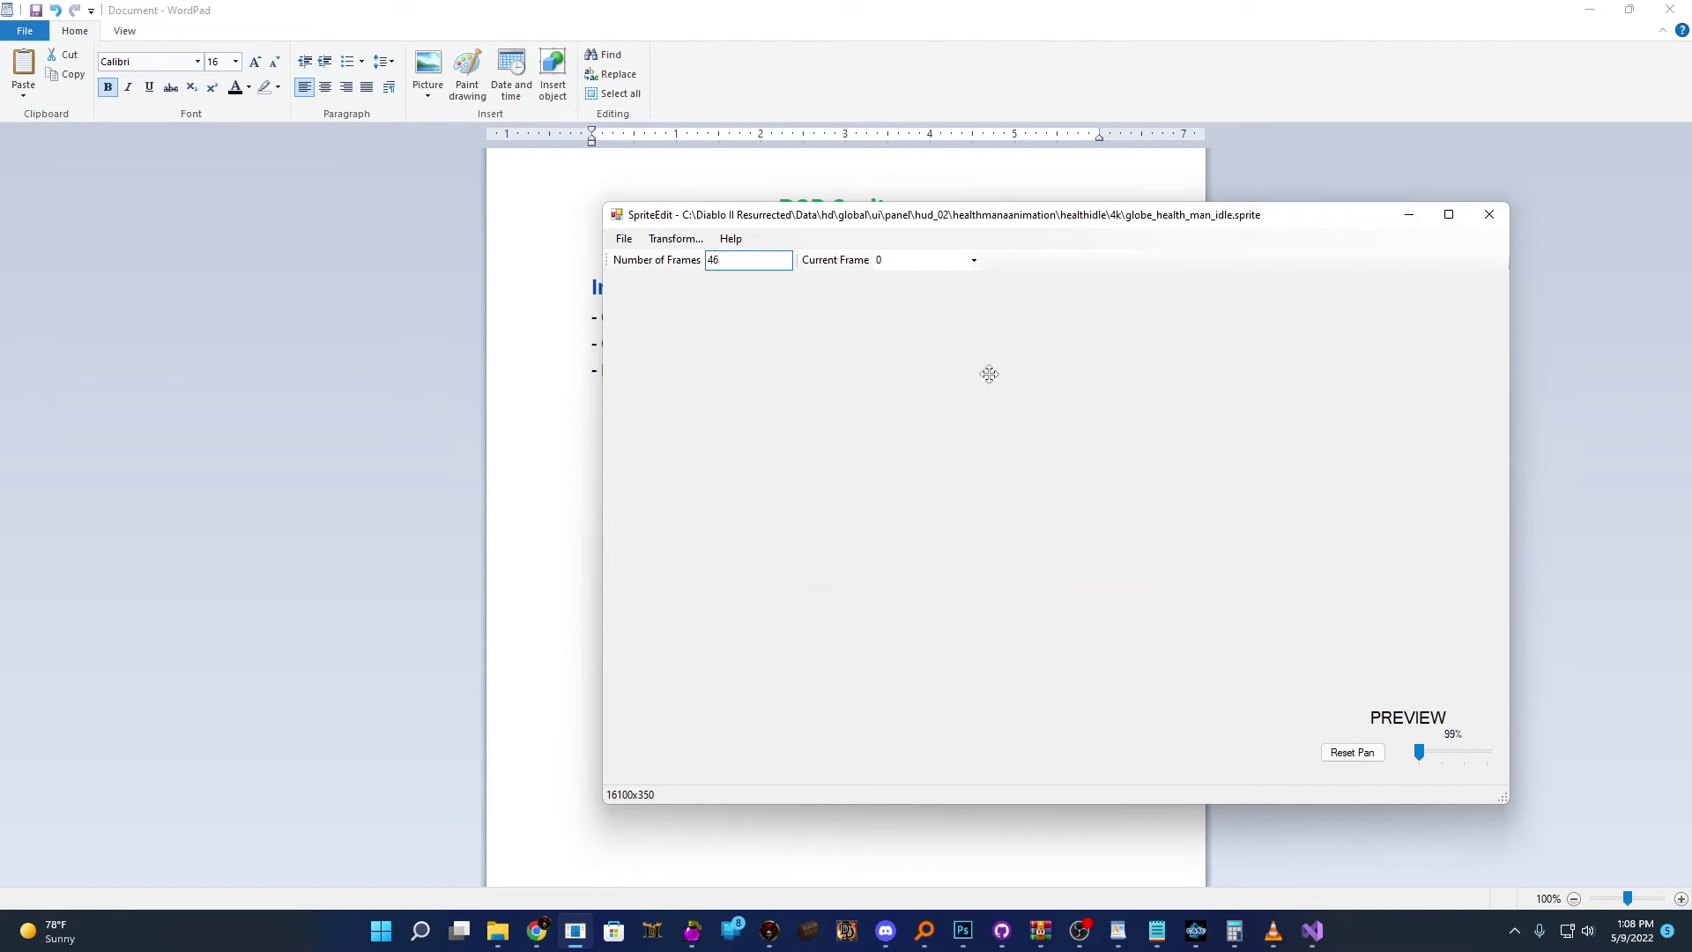
{"action": "key", "text": "Return"}
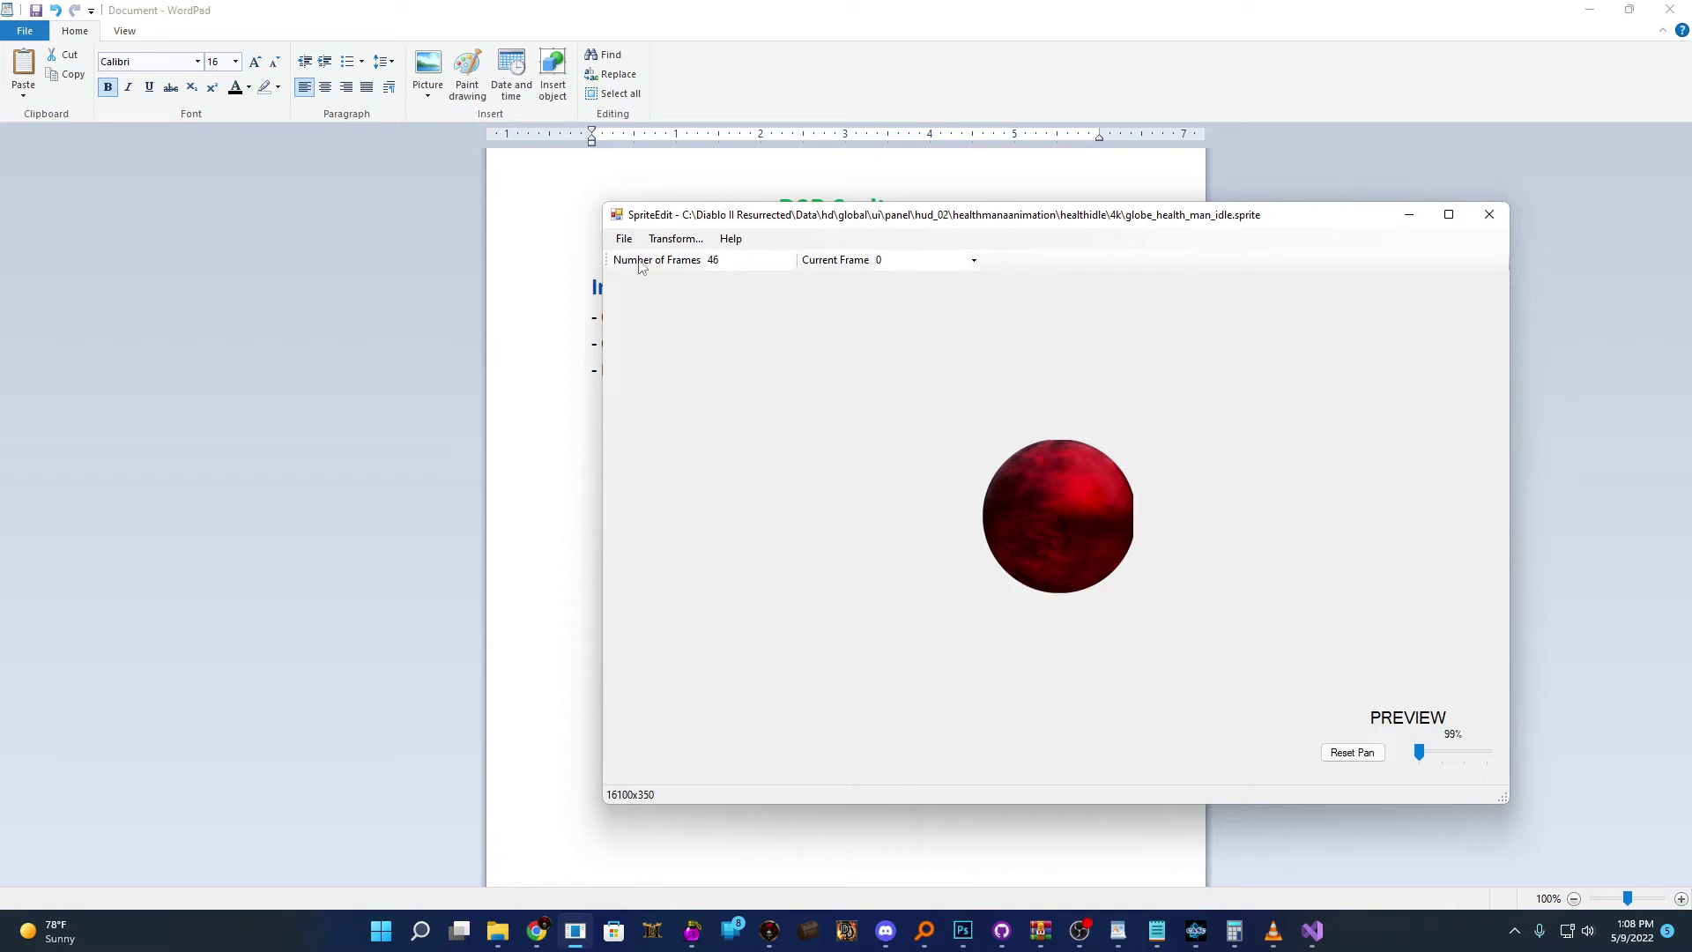
Start exporting the frame and open the Save as type format list
{"action": "left_click", "coordinate": [623, 239]}
{"action": "left_click", "coordinate": [658, 380]}
{"action": "left_click", "coordinate": [765, 636]}
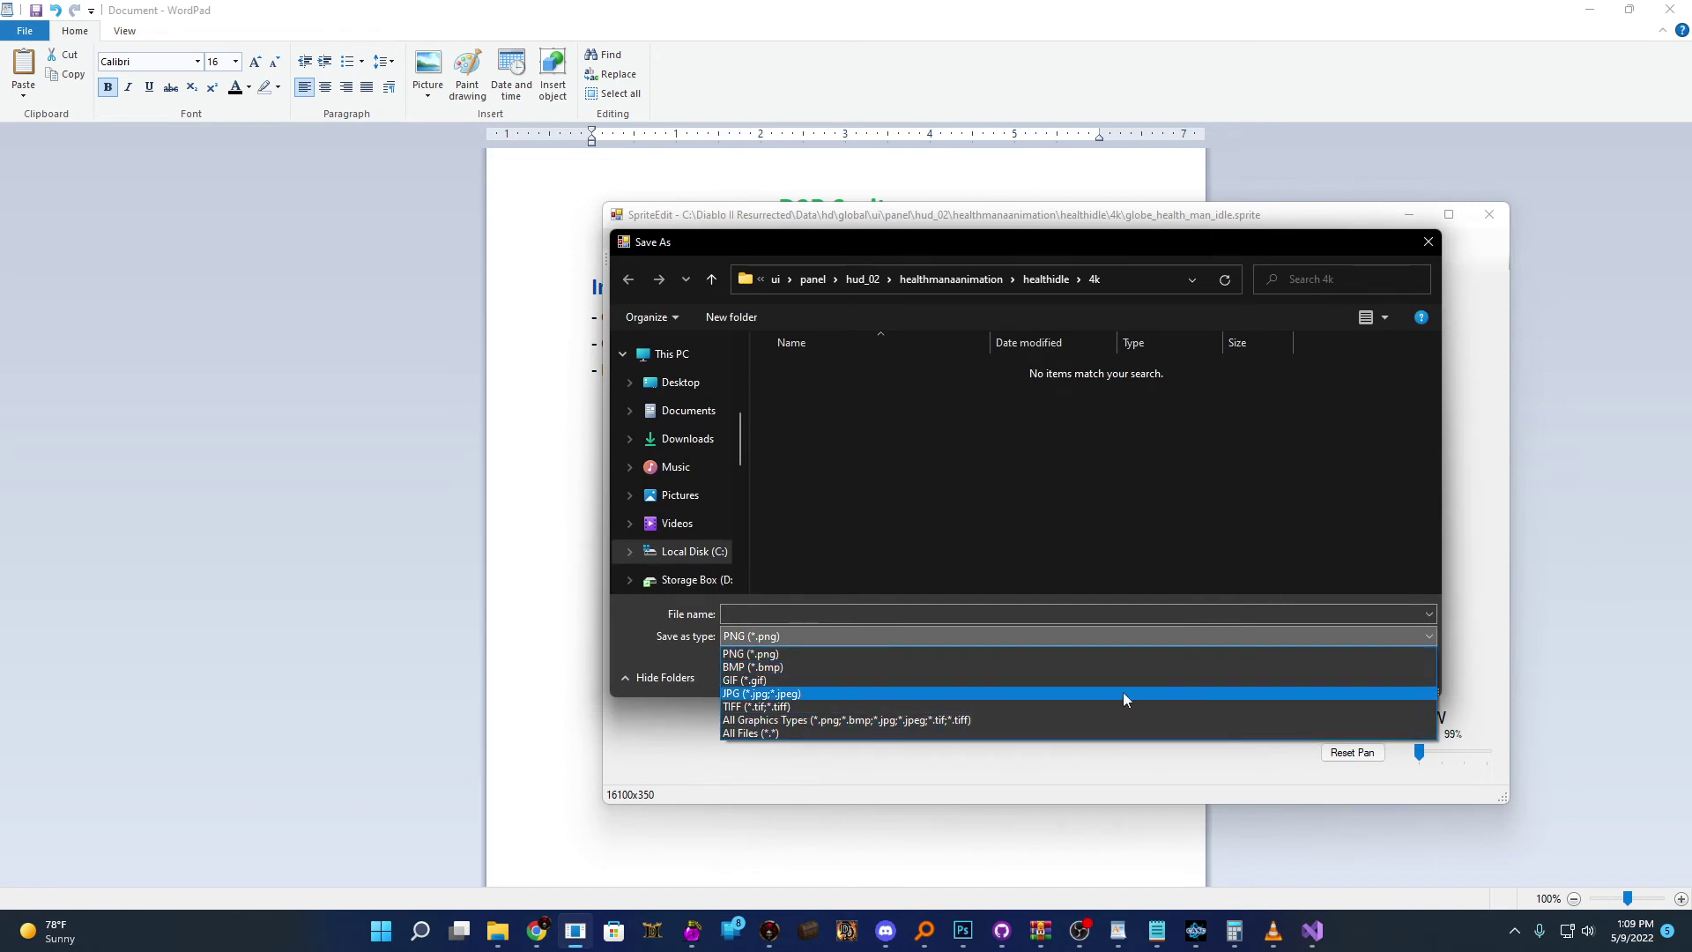
{"action": "left_click", "coordinate": [1145, 654]}
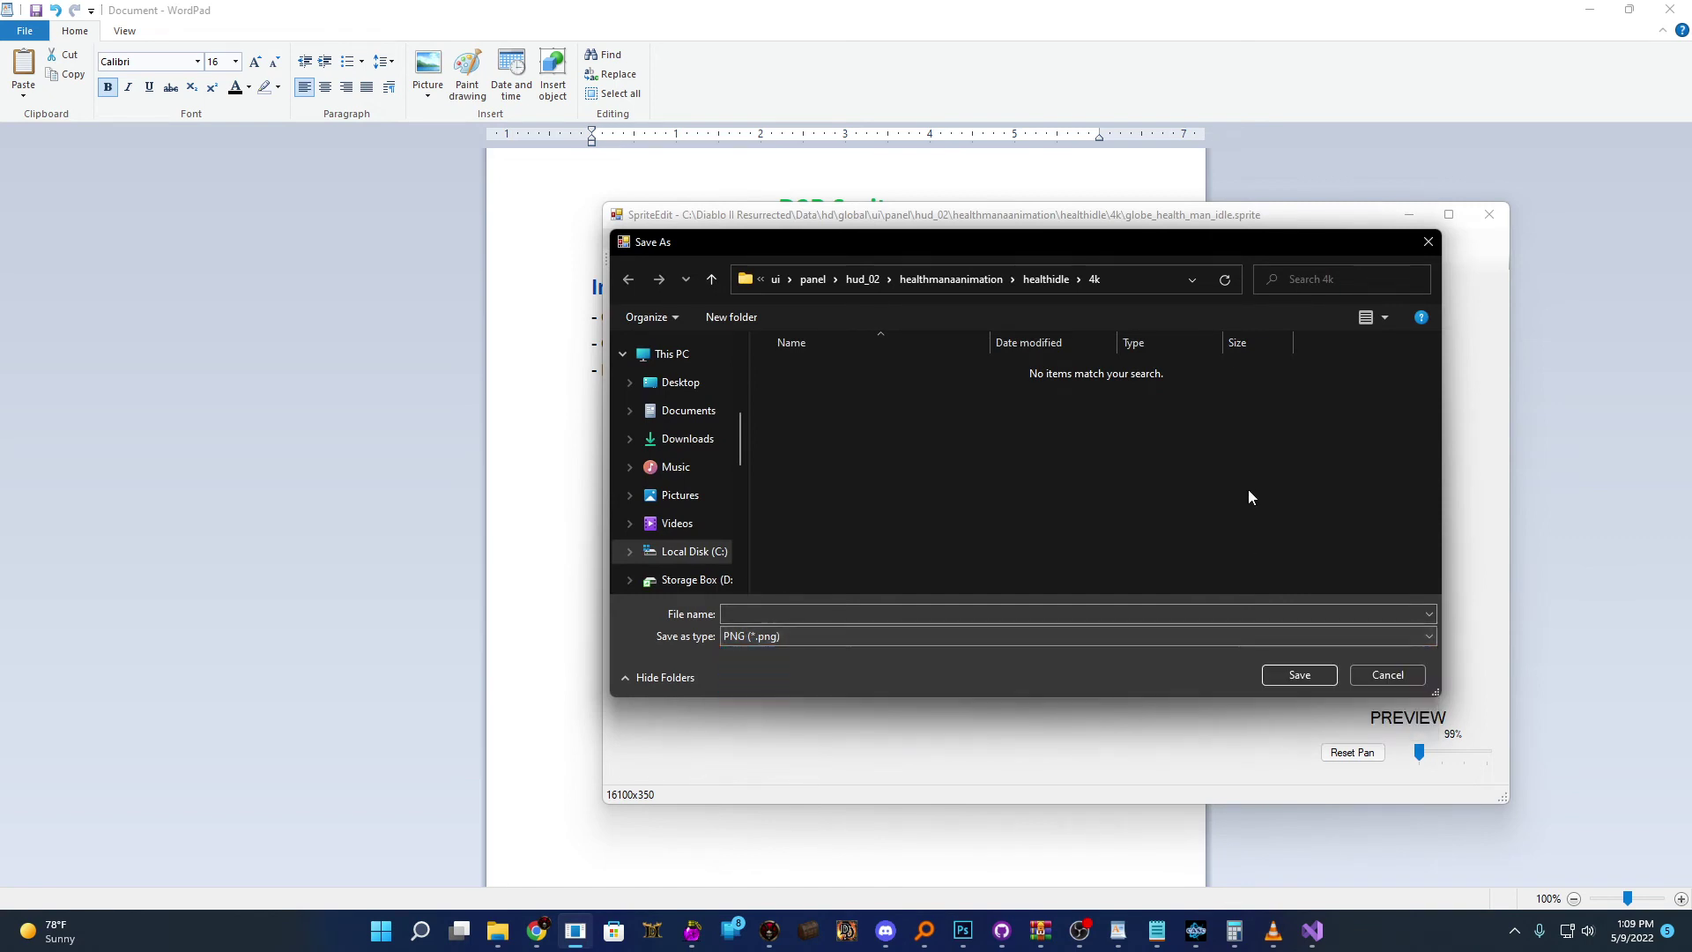
{"action": "left_click", "coordinate": [1380, 675]}
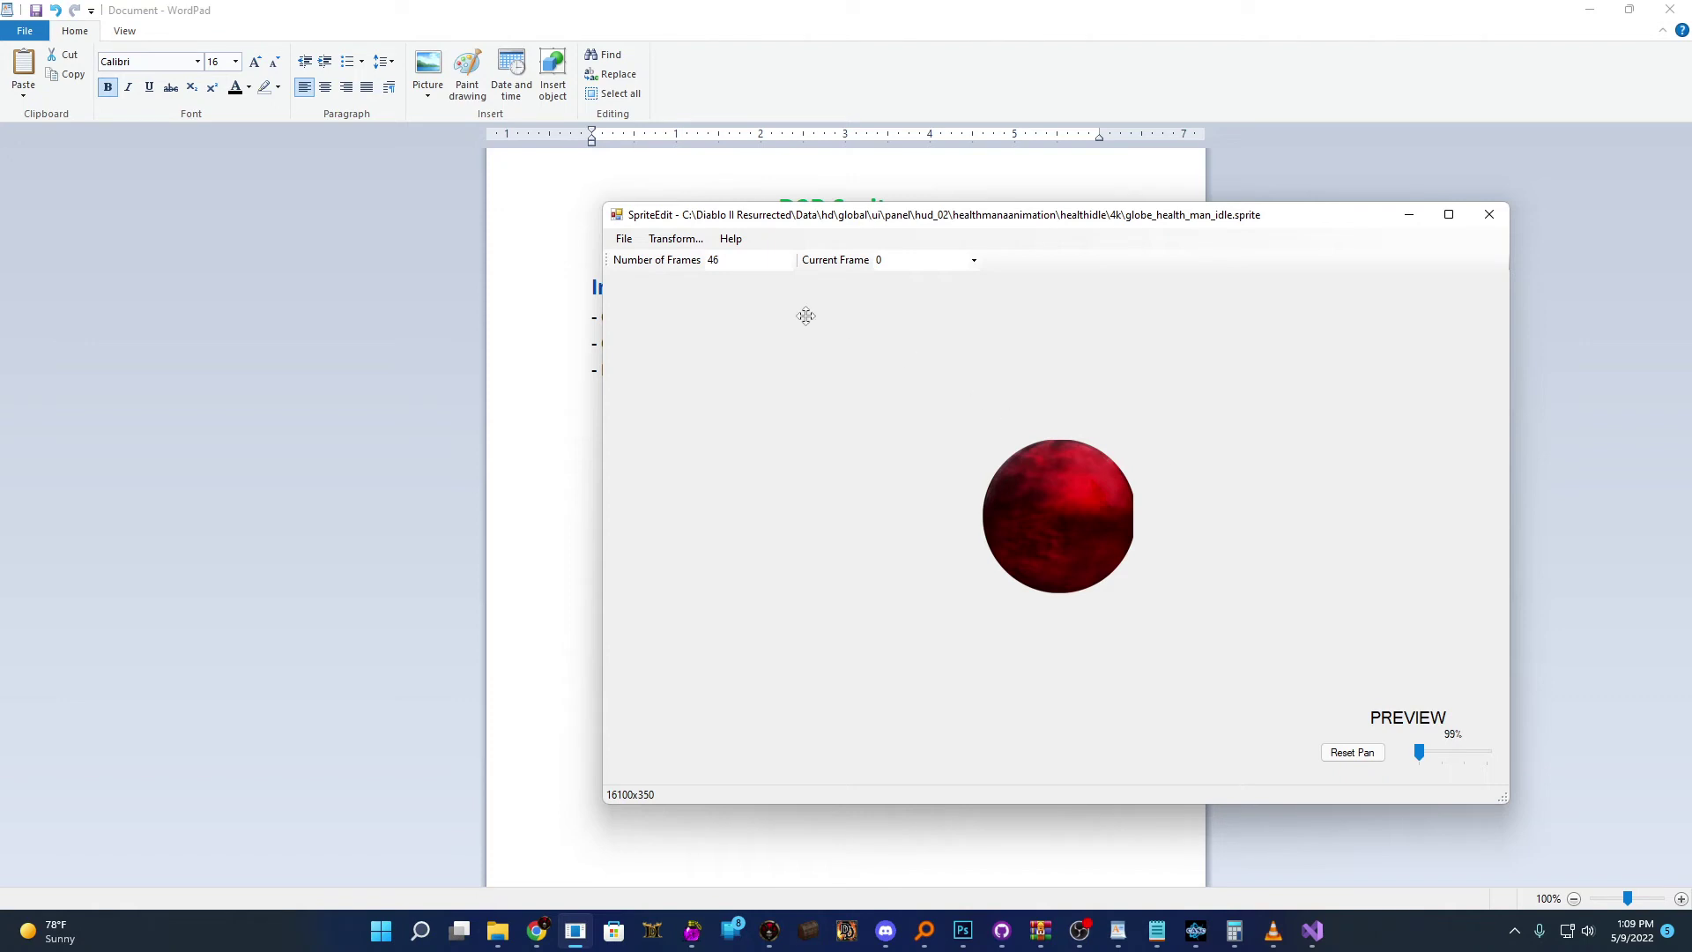
{"action": "left_click", "coordinate": [623, 239]}
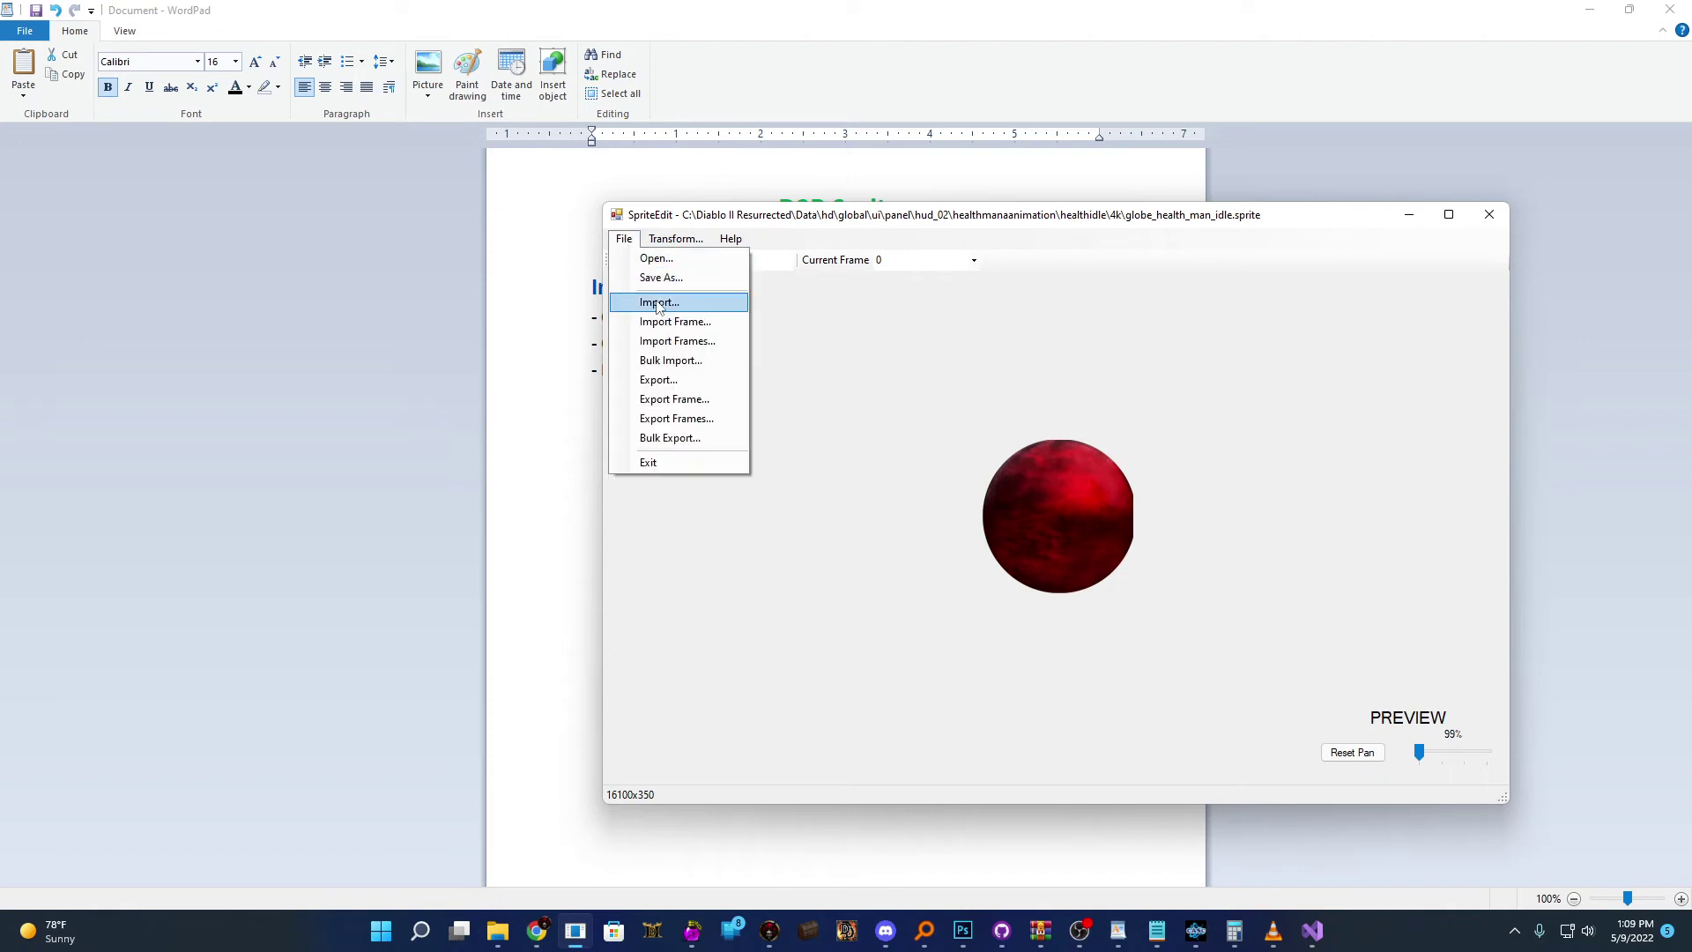
{"action": "left_click", "coordinate": [656, 303]}
{"action": "left_click", "coordinate": [1299, 652]}
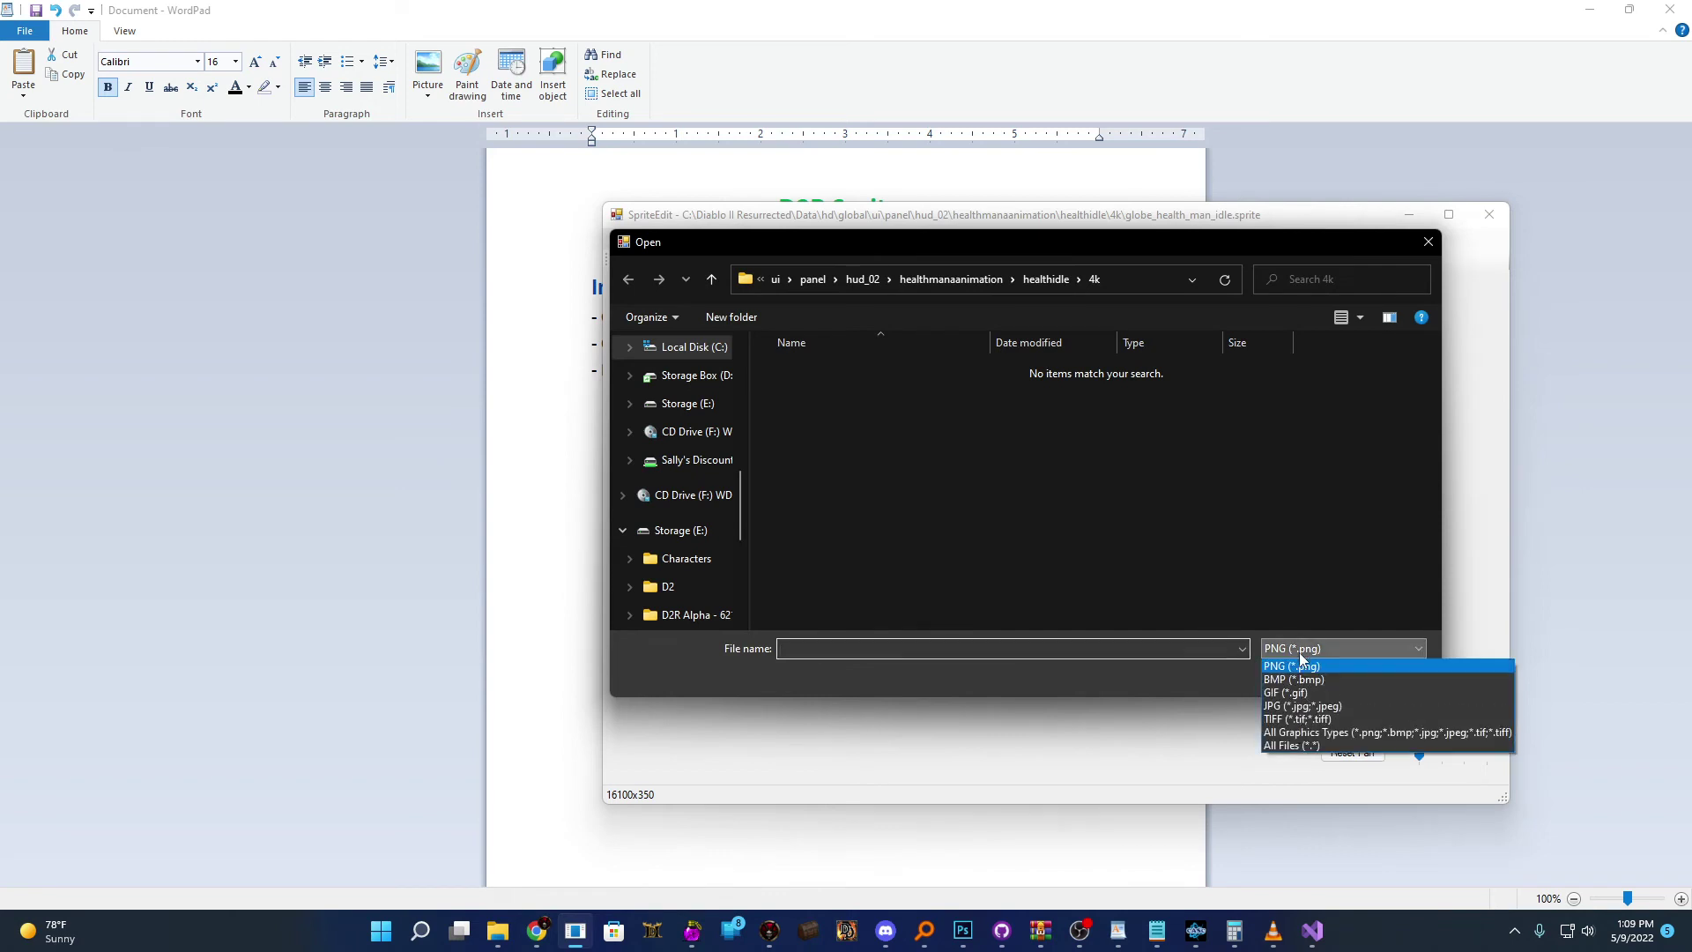
{"action": "left_click", "coordinate": [1269, 599]}
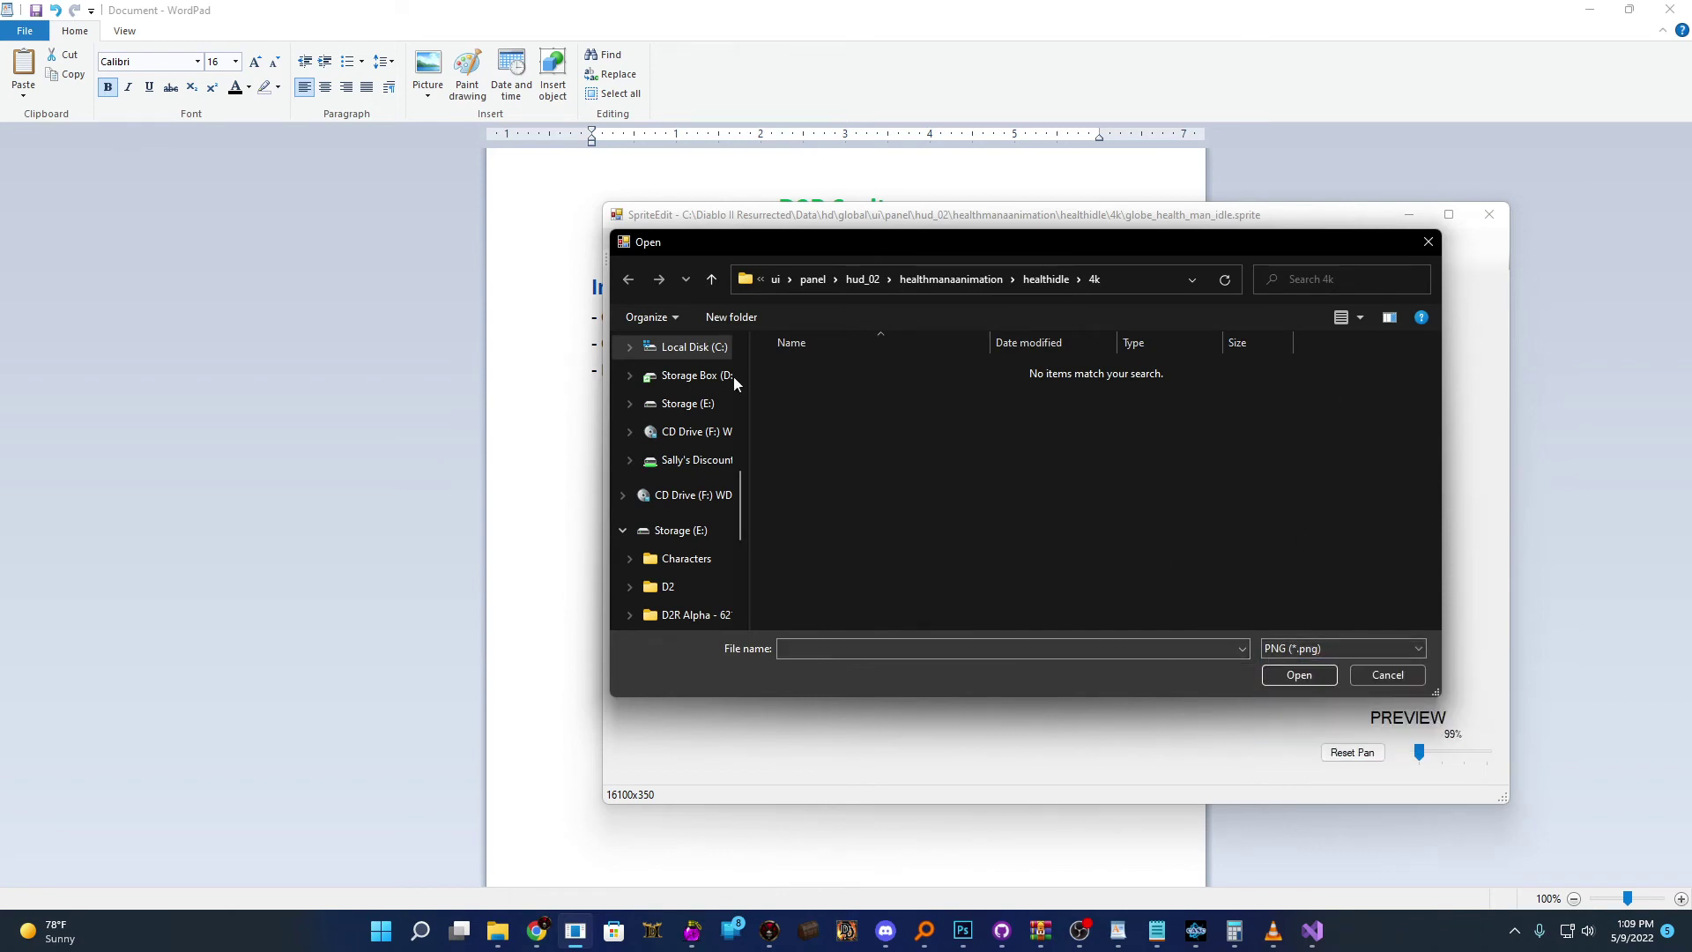
{"action": "left_click", "coordinate": [1389, 674]}
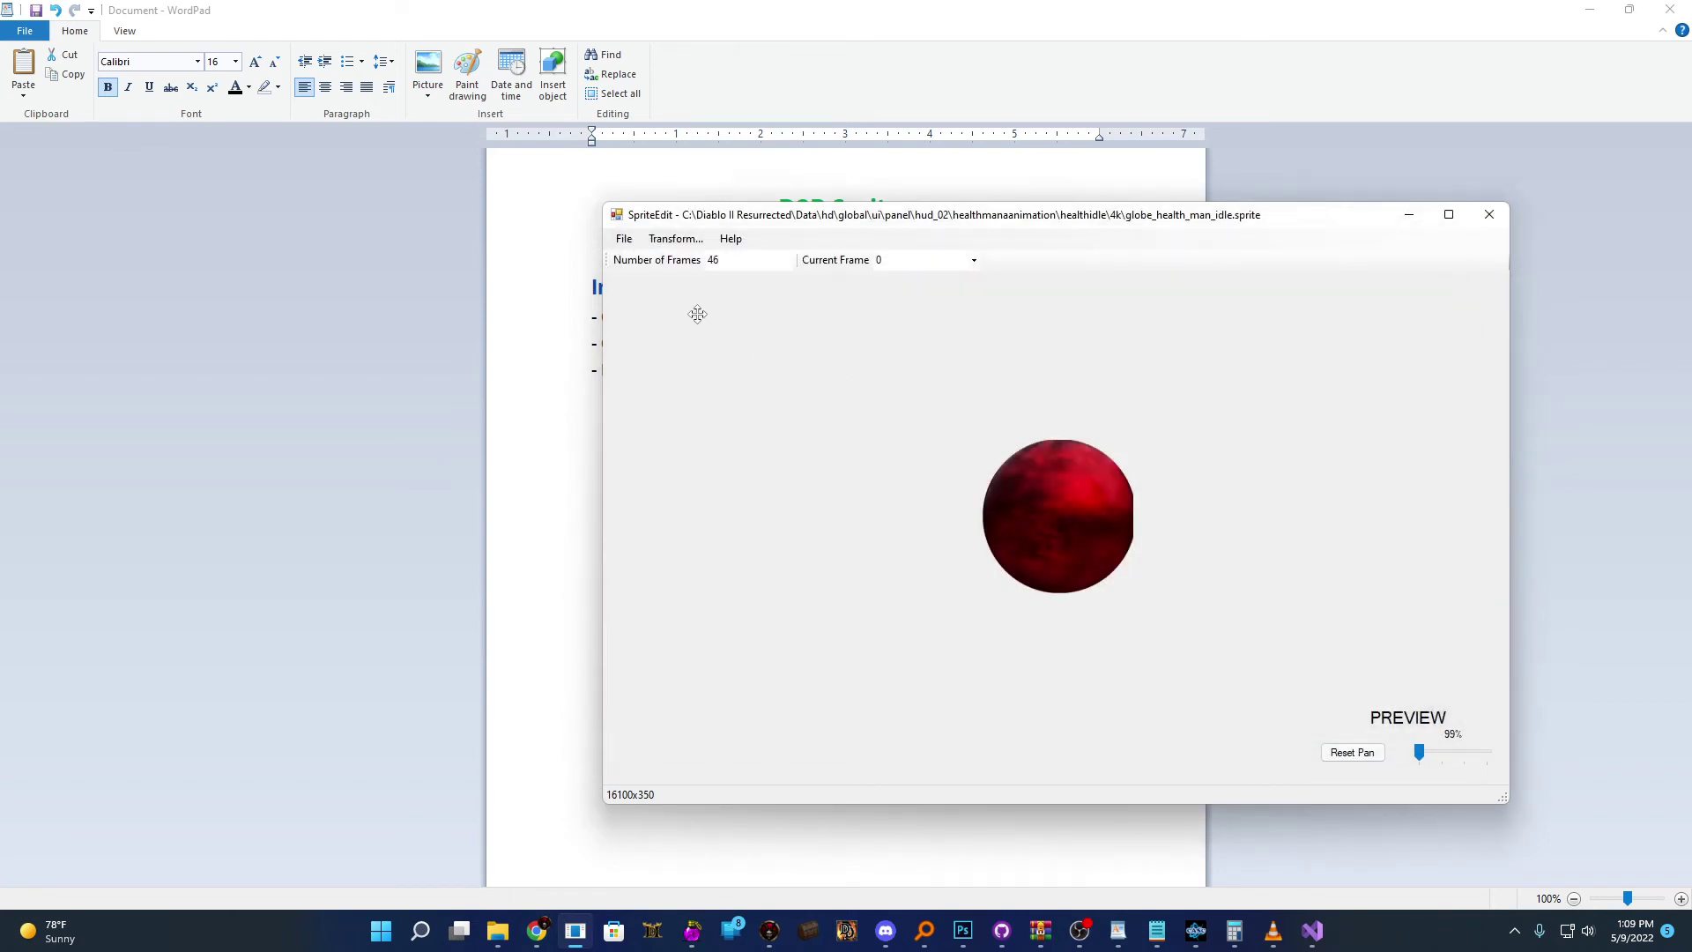
{"action": "left_click", "coordinate": [624, 239]}
{"action": "left_click", "coordinate": [657, 278]}
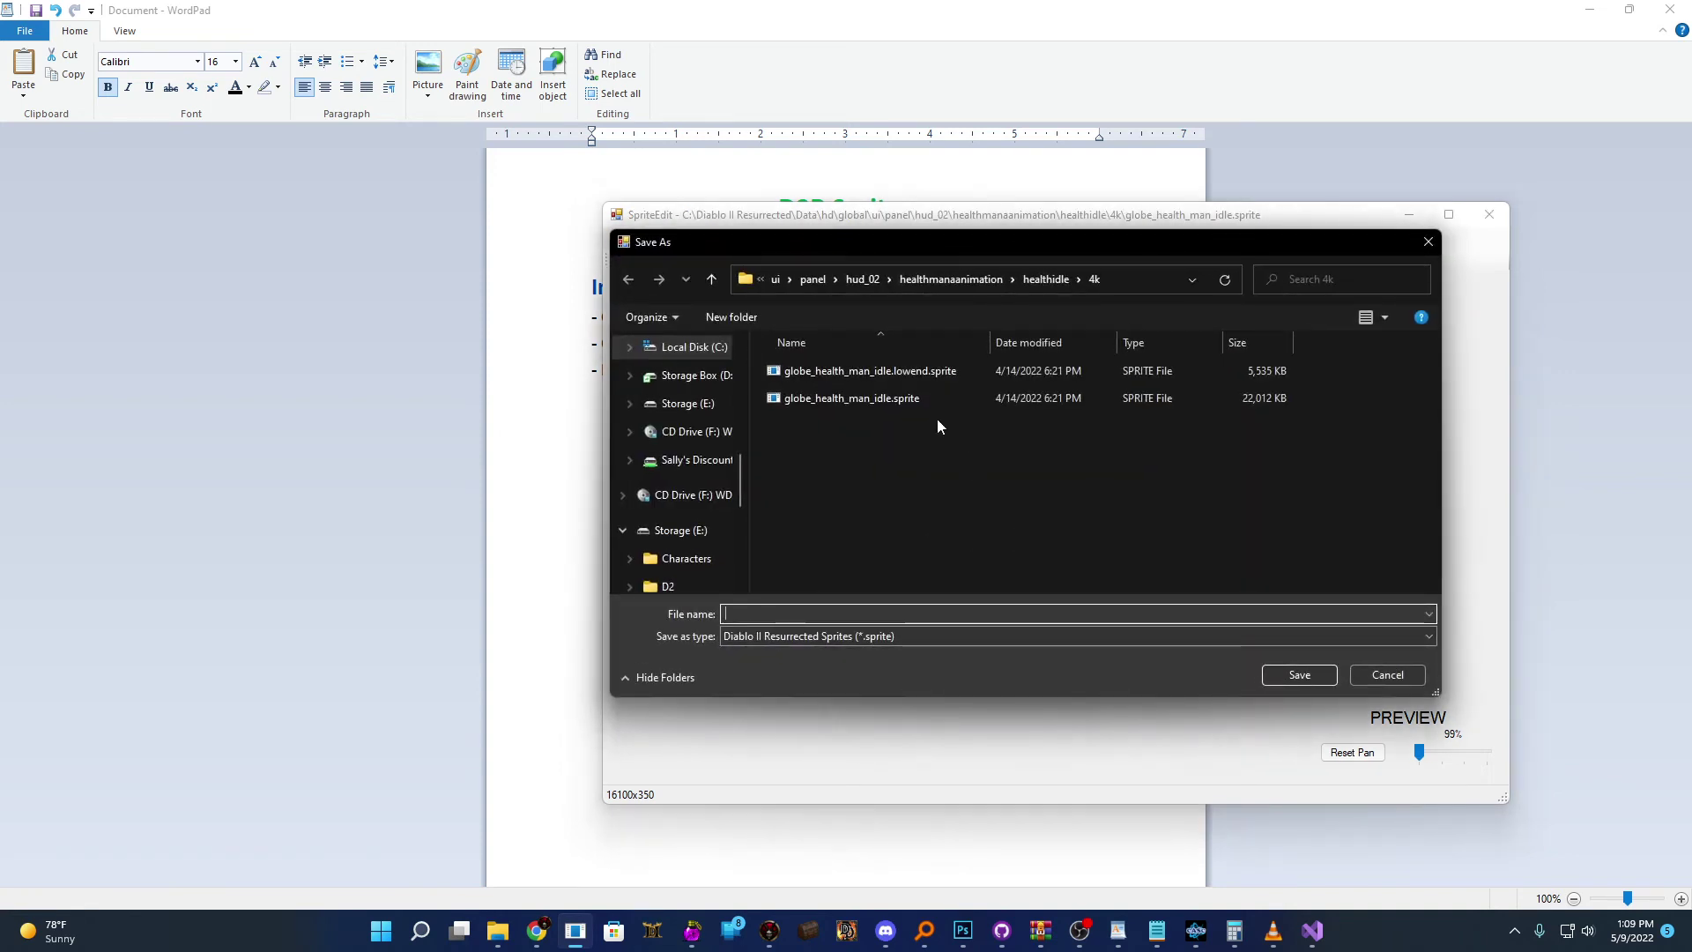
{"action": "left_click", "coordinate": [906, 399]}
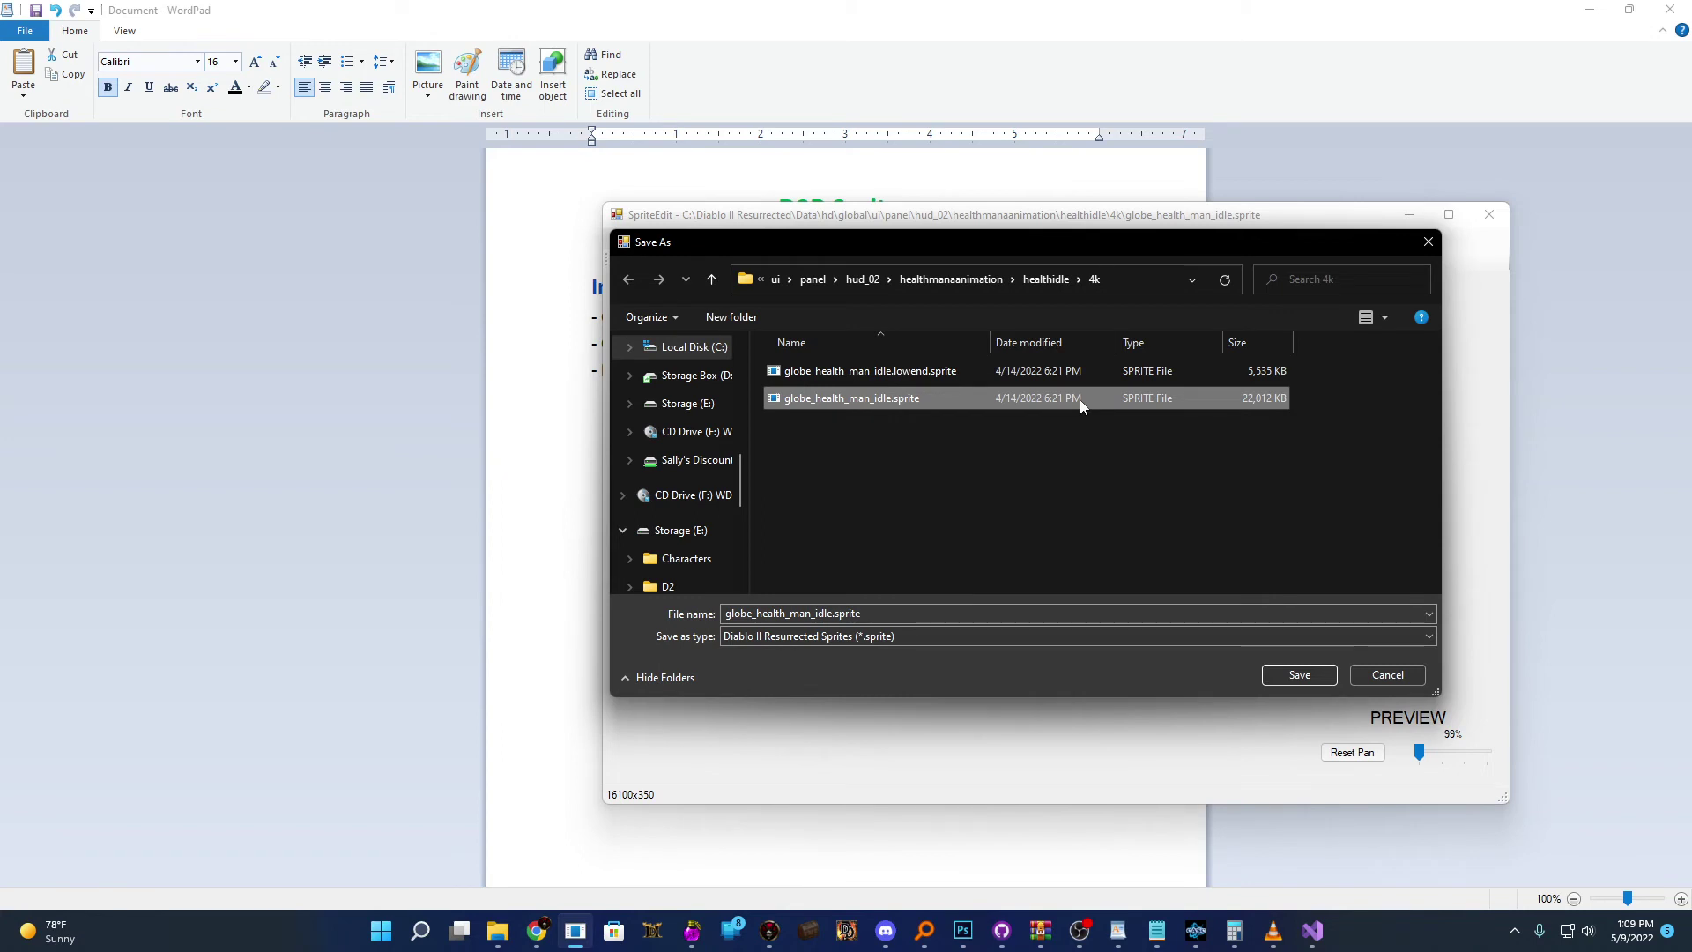
{"action": "left_click", "coordinate": [1382, 675]}
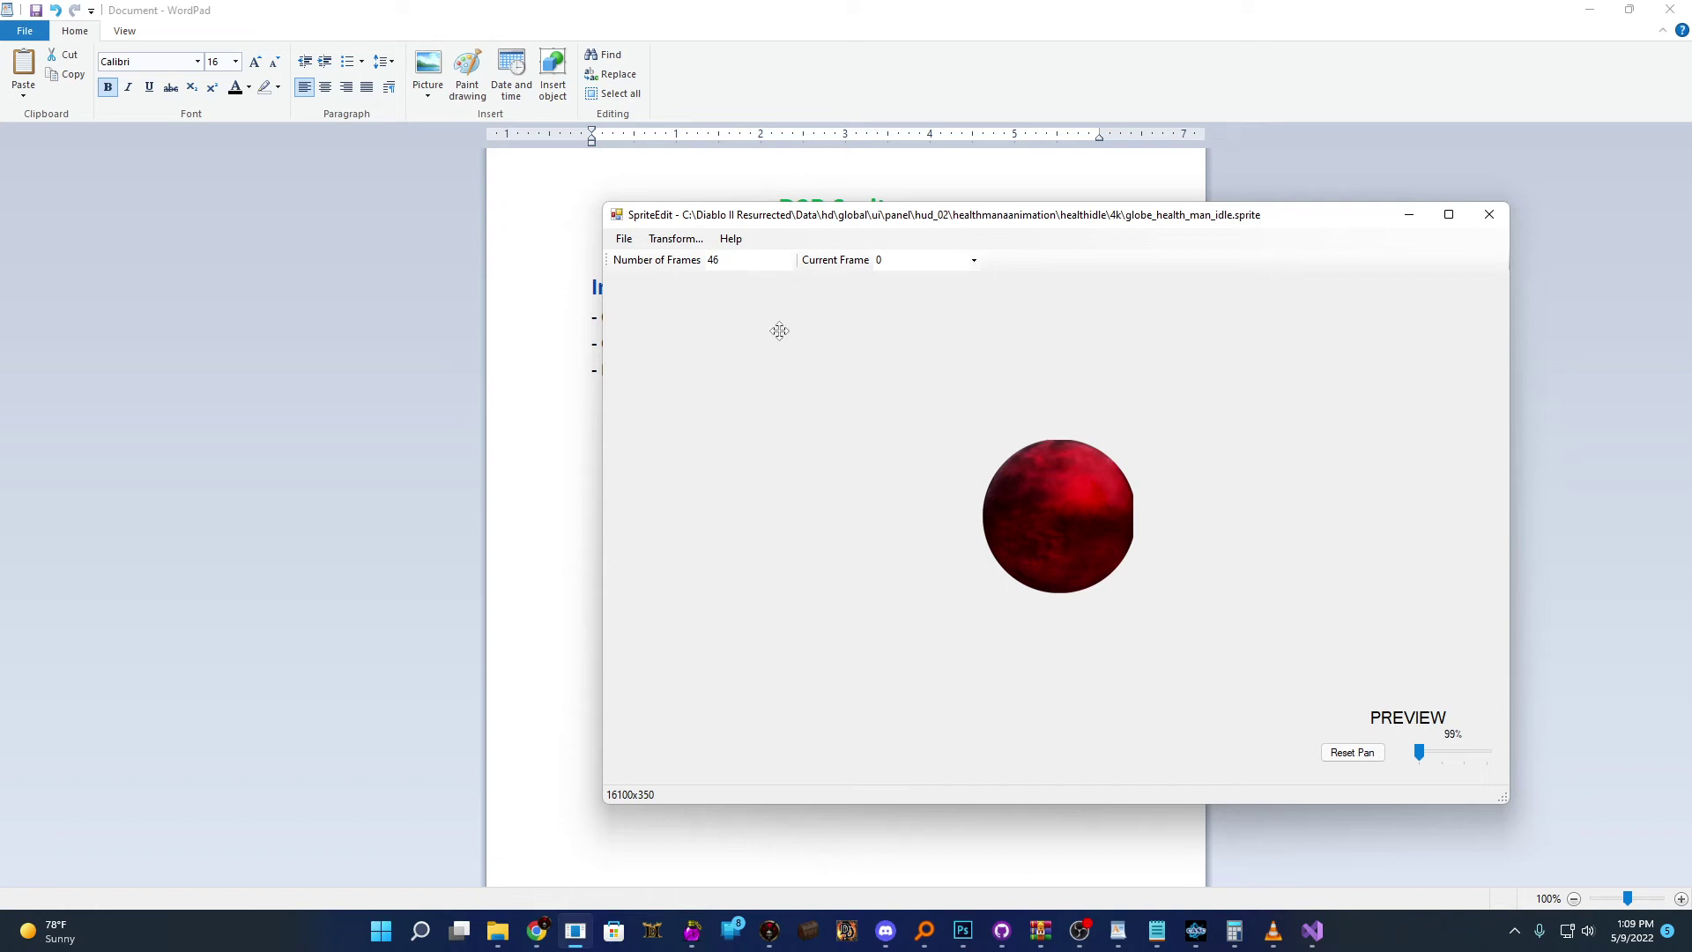
{"action": "double_click", "coordinate": [731, 259]}
{"action": "type", "text": "13"}
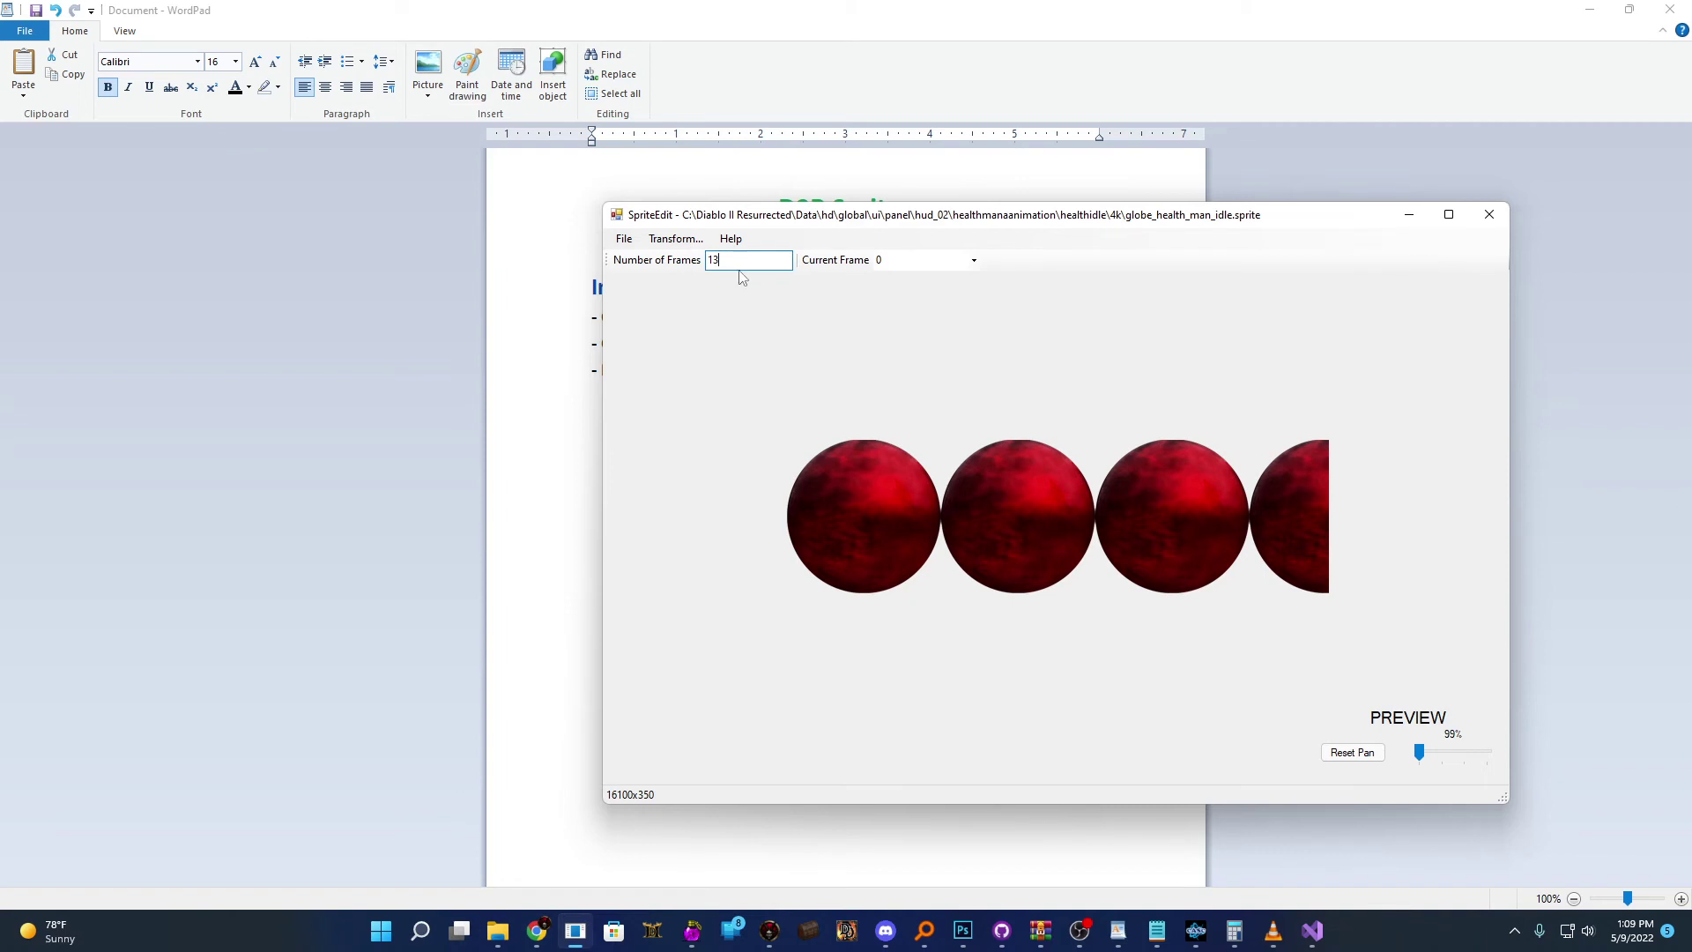
{"action": "double_click", "coordinate": [707, 259]}
{"action": "type", "text": "46"}
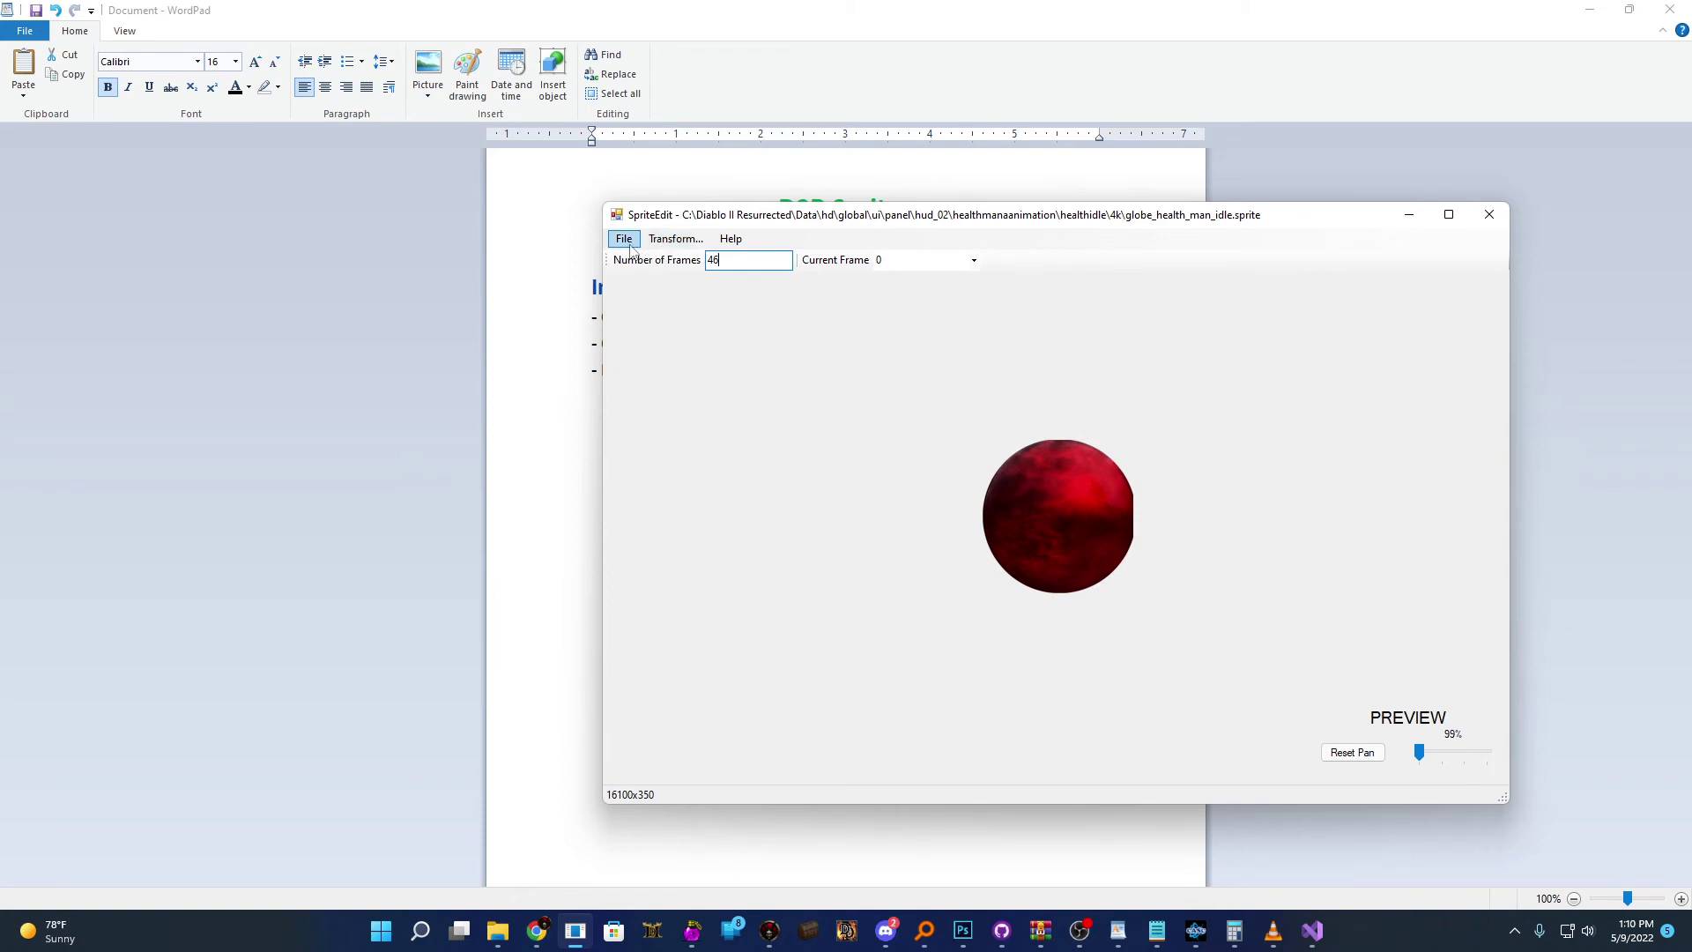
{"action": "left_click", "coordinate": [676, 240]}
{"action": "mouse_move", "coordinate": [627, 240]}
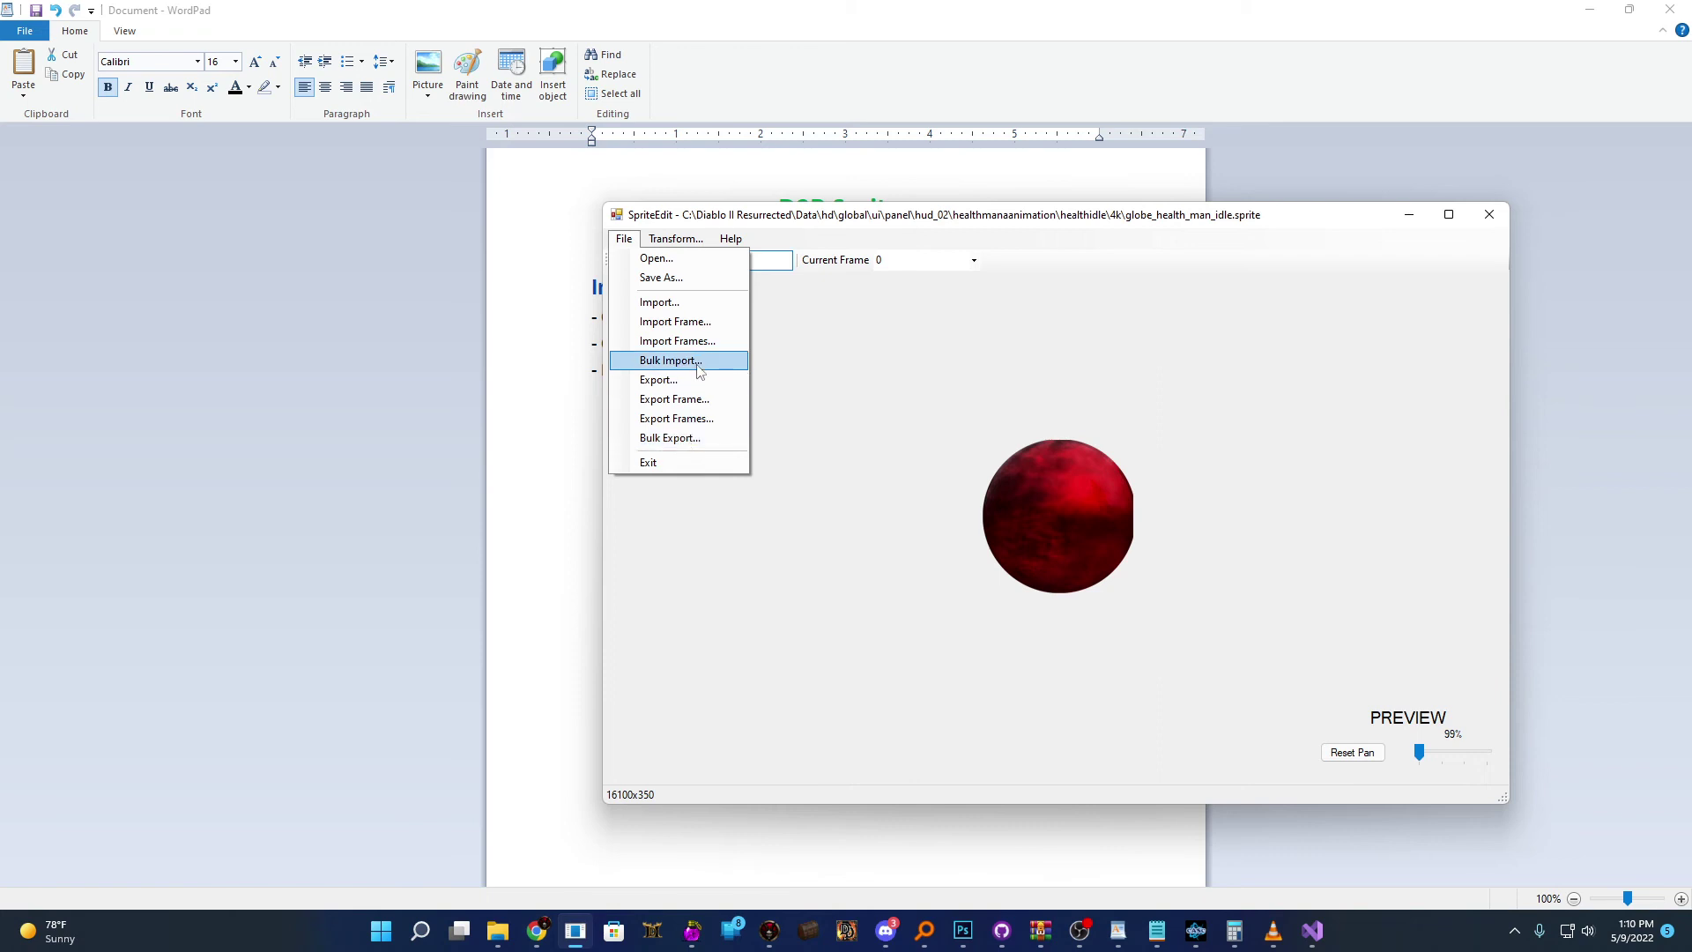
Move the editor window right and bring up the Open dialog
{"action": "left_click", "coordinate": [826, 364]}
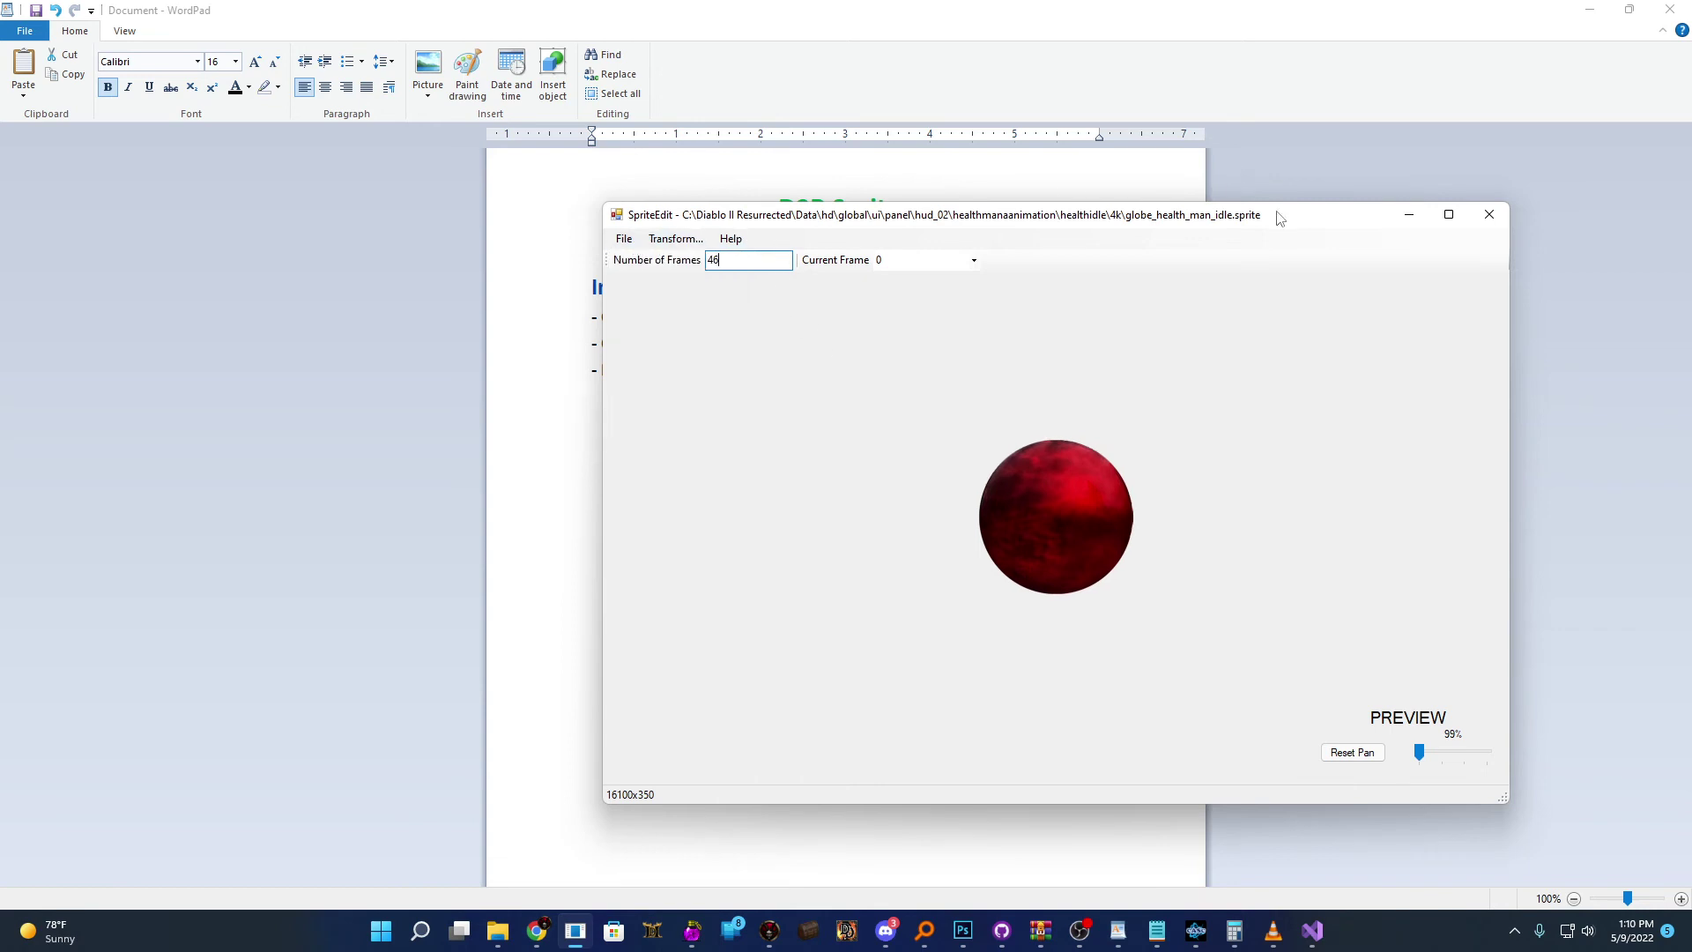
{"action": "left_click_drag", "start_coordinate": [1198, 216], "coordinate": [1266, 213]}
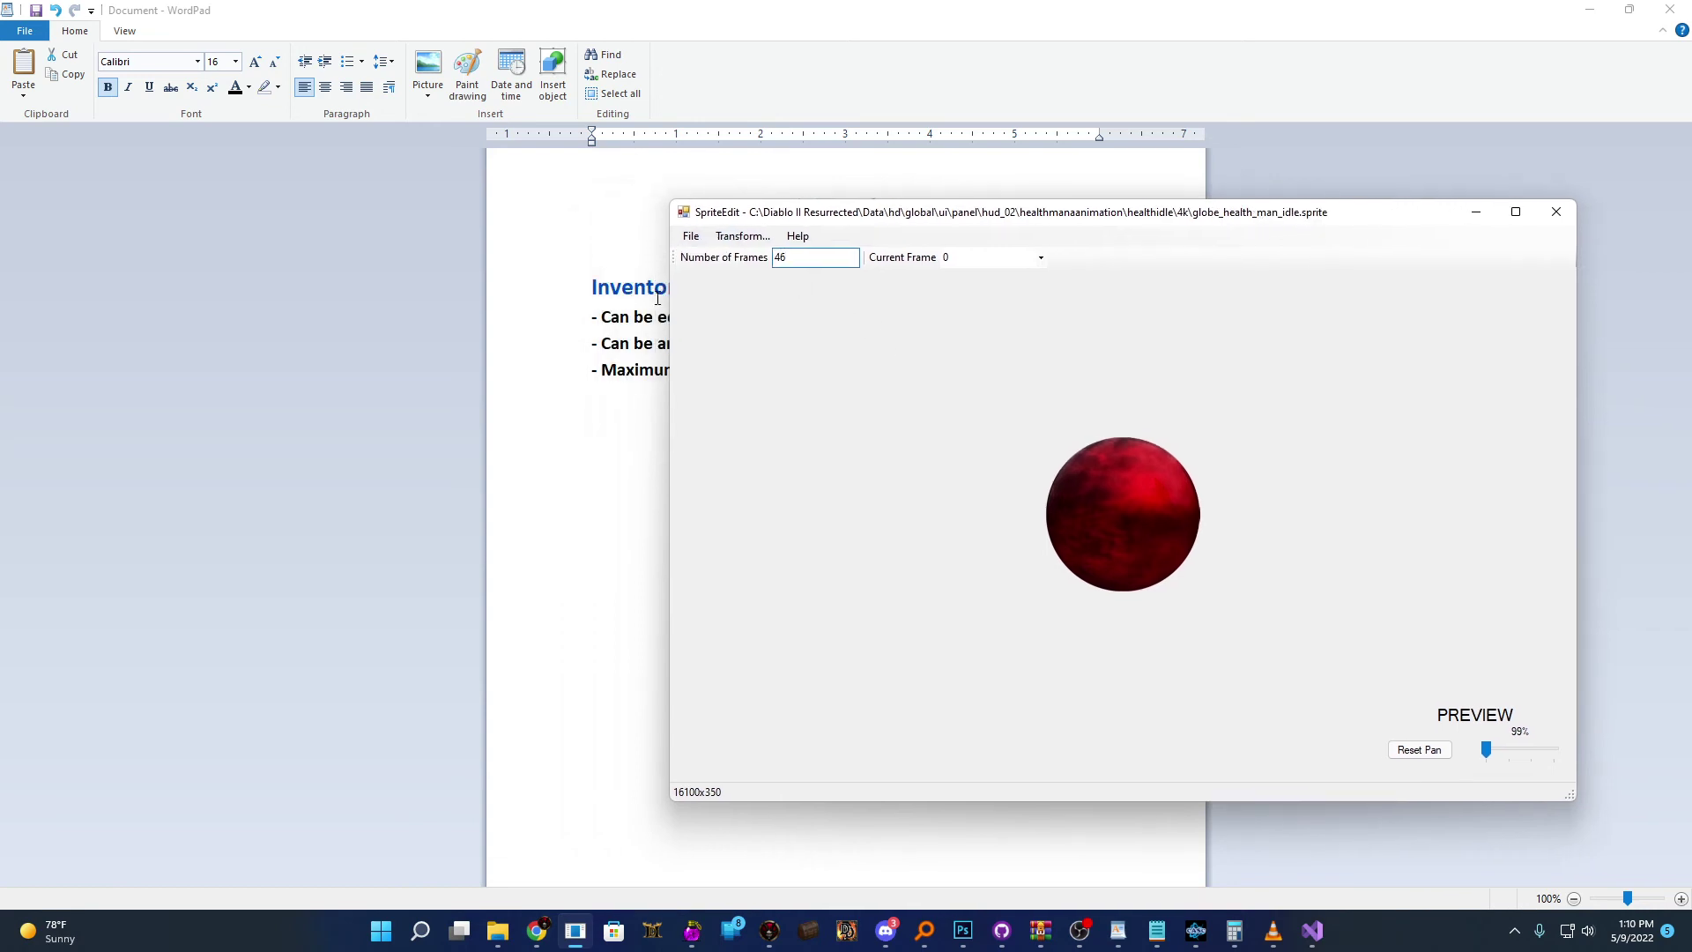
{"action": "left_click", "coordinate": [690, 238]}
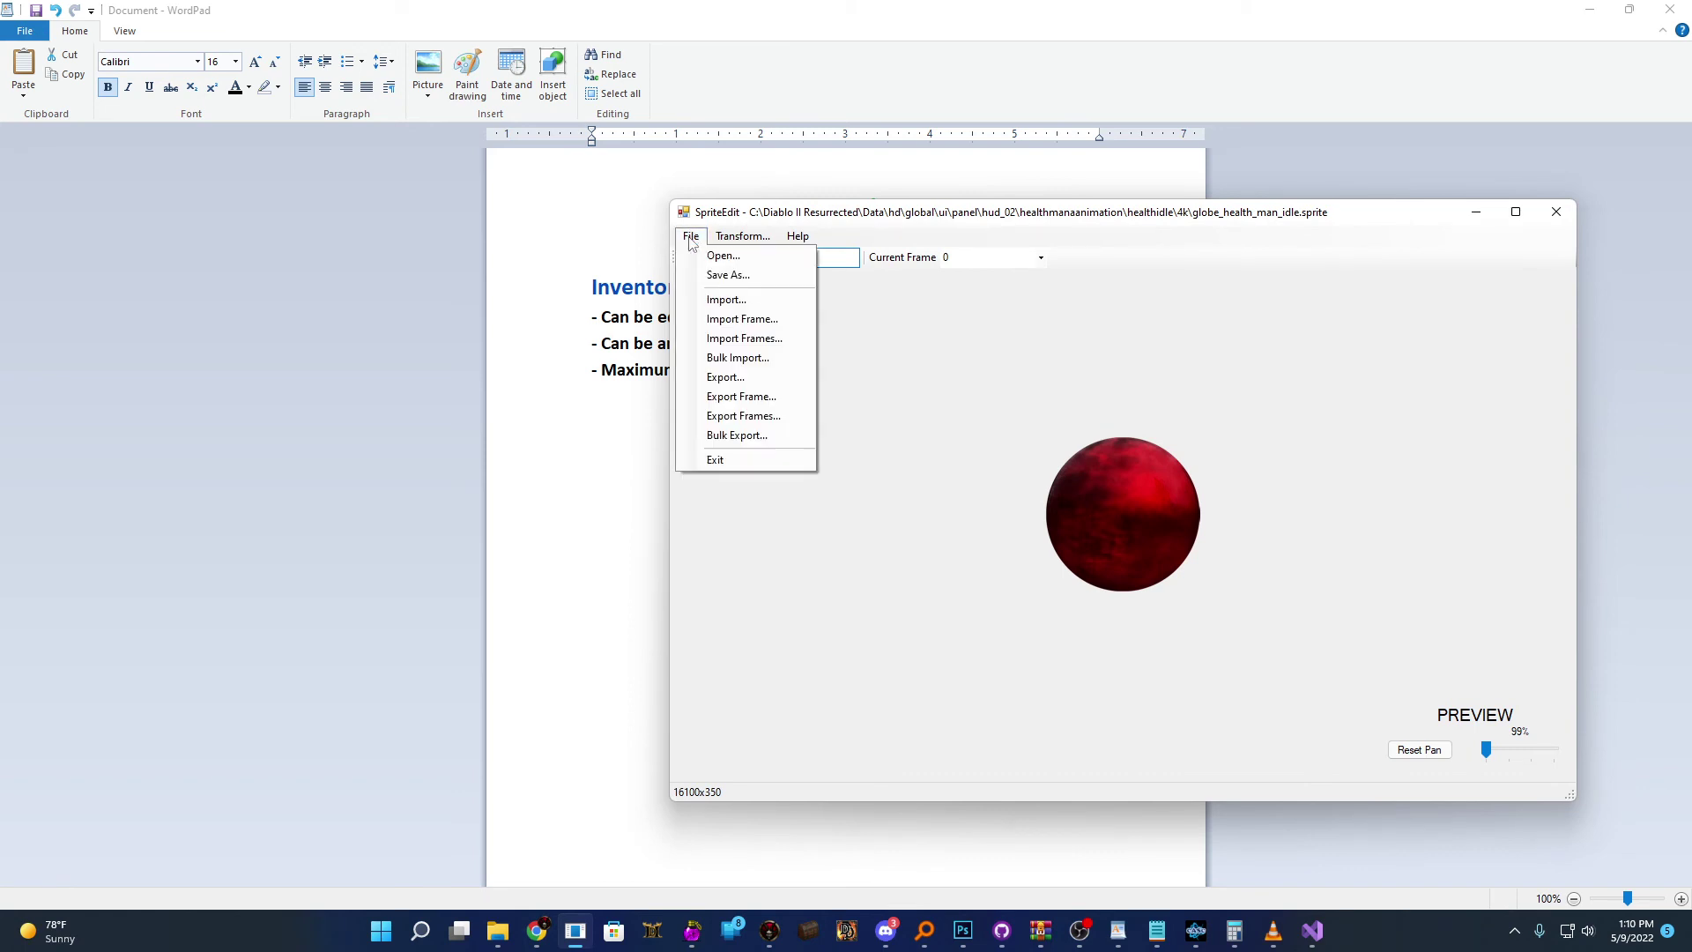
{"action": "left_click", "coordinate": [716, 254]}
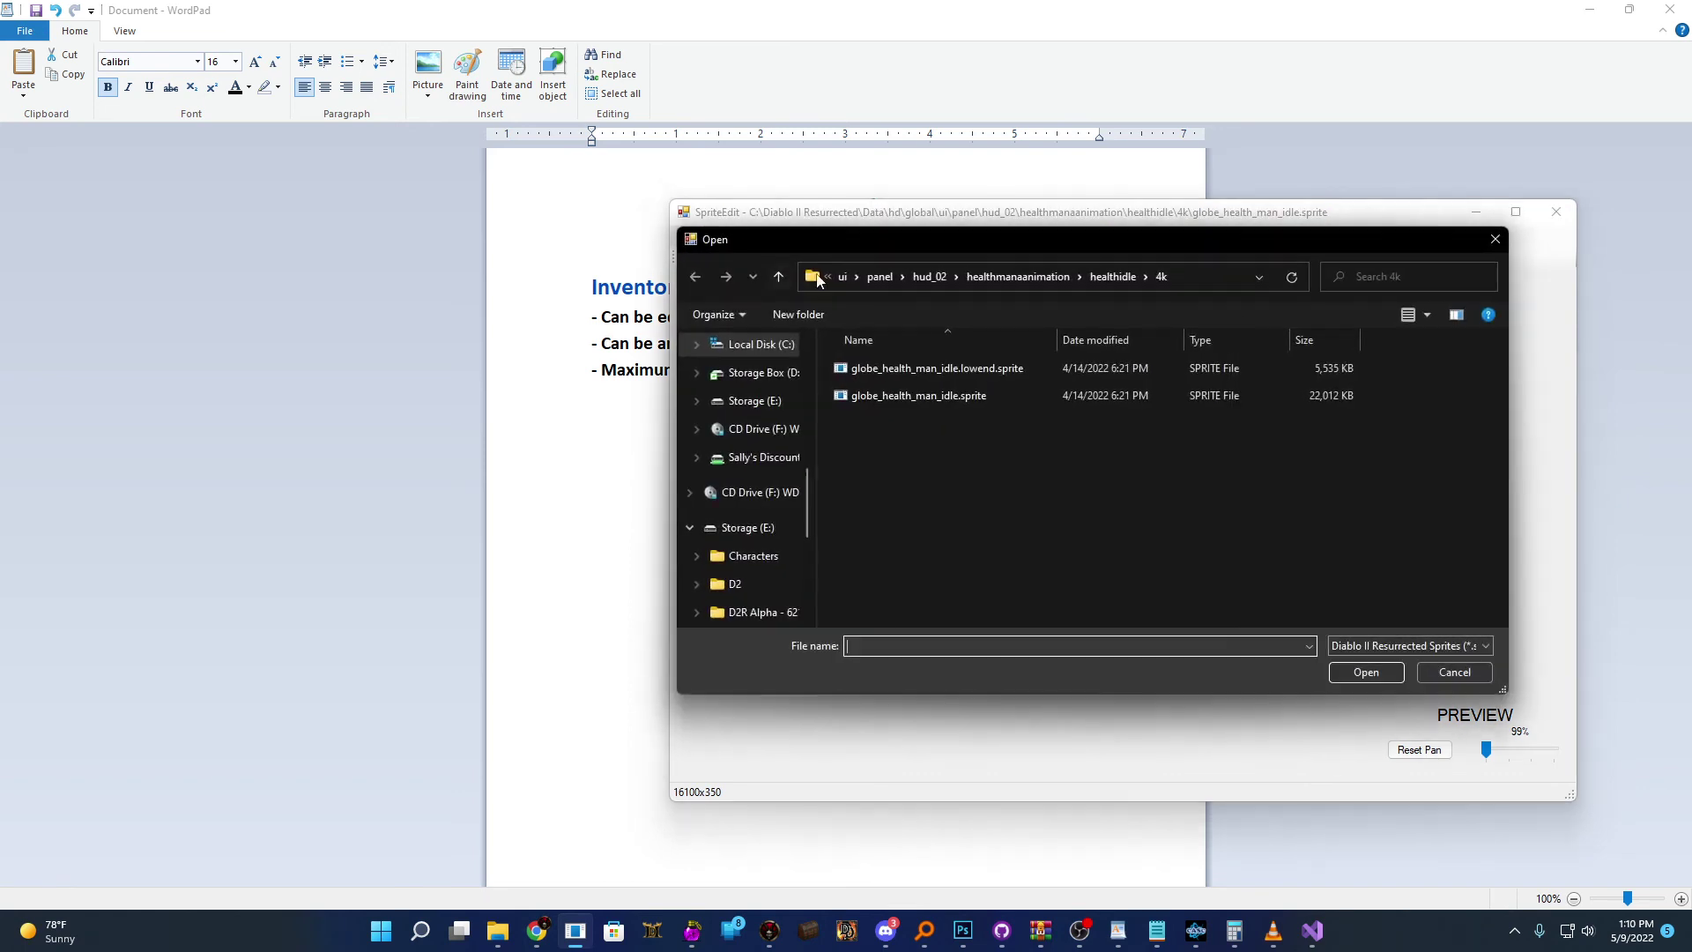
Select globe_health_man_idle.lowend.sprite (5,535 KB) rather than the 22,012 KB original
{"action": "left_click", "coordinate": [964, 396]}
{"action": "left_click", "coordinate": [949, 373]}
{"action": "left_click", "coordinate": [948, 393]}
{"action": "left_click", "coordinate": [950, 370]}
{"action": "left_click", "coordinate": [949, 393]}
{"action": "left_click", "coordinate": [977, 373]}
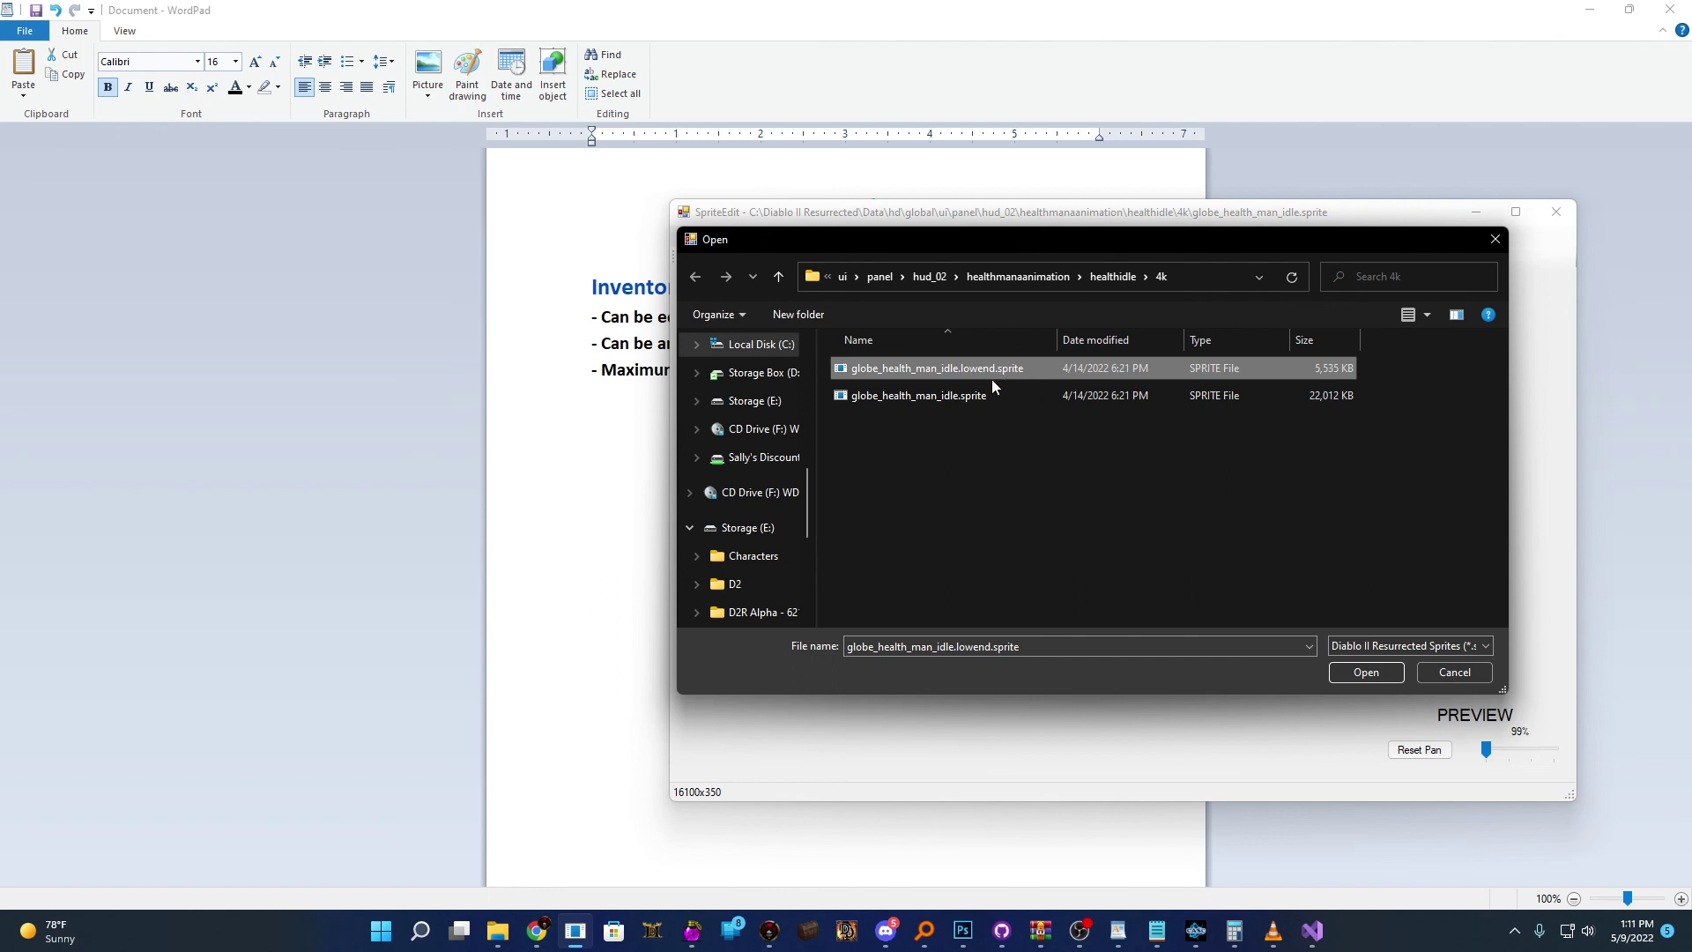
Compare the two globe files, move the Open dialog aside, and cancel without loading
{"action": "left_click", "coordinate": [991, 394]}
{"action": "left_click", "coordinate": [997, 370]}
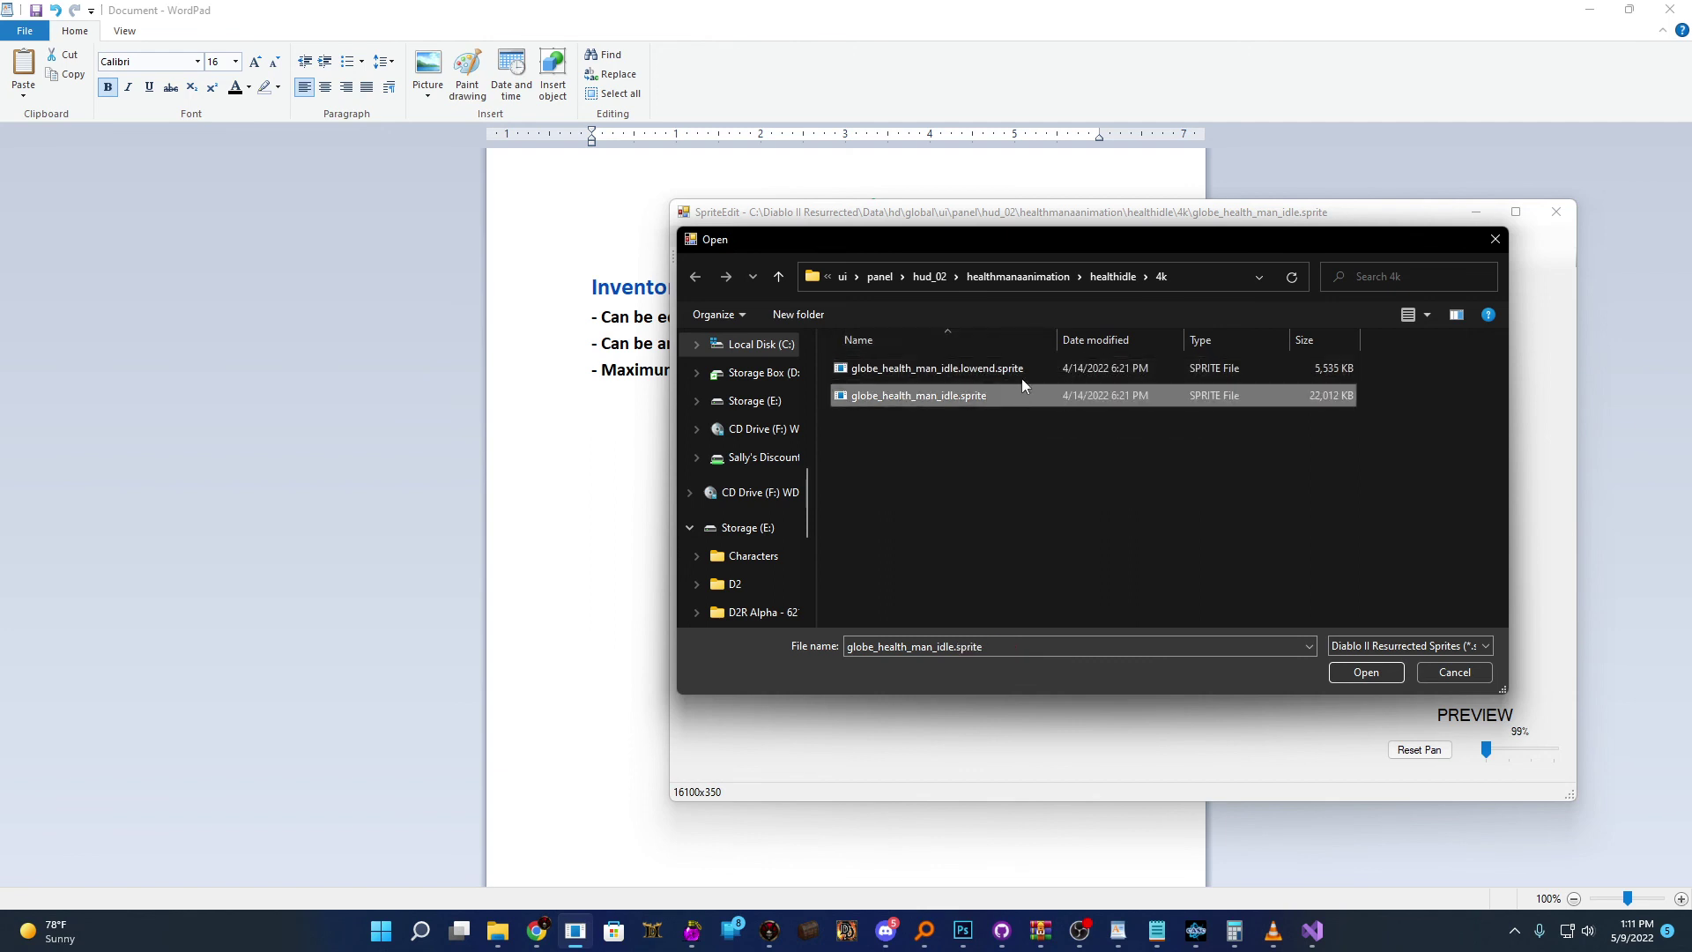
{"action": "left_click", "coordinate": [1024, 368]}
{"action": "left_click_drag", "start_coordinate": [1172, 242], "coordinate": [902, 369]}
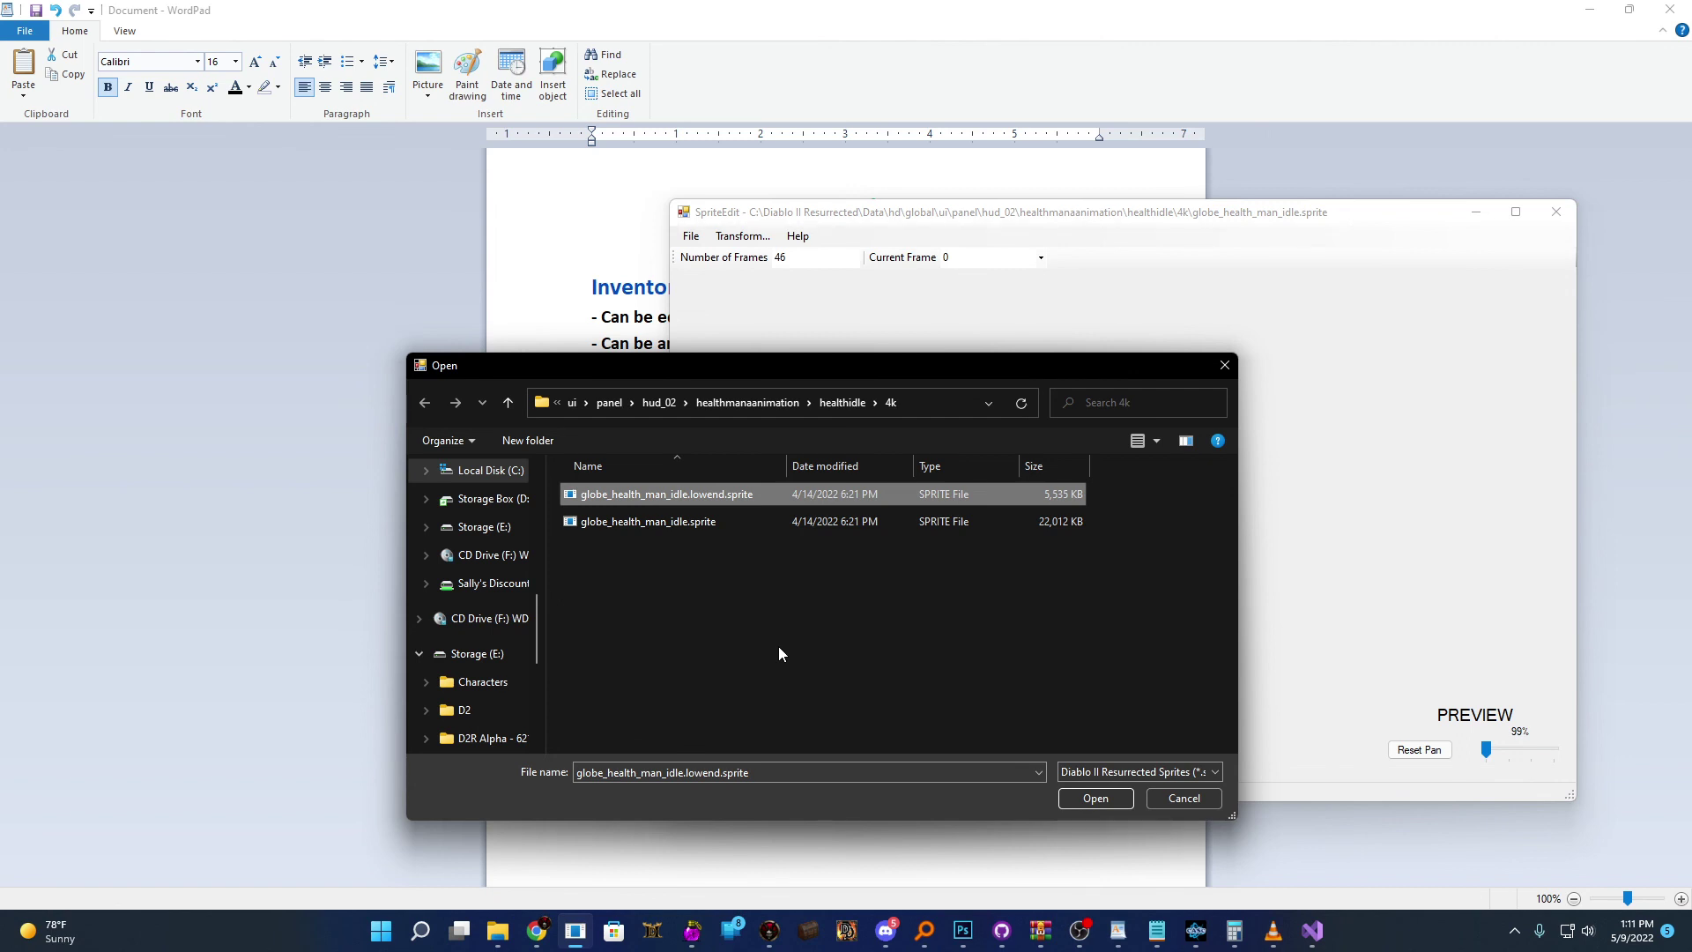
{"action": "left_click", "coordinate": [1185, 798]}
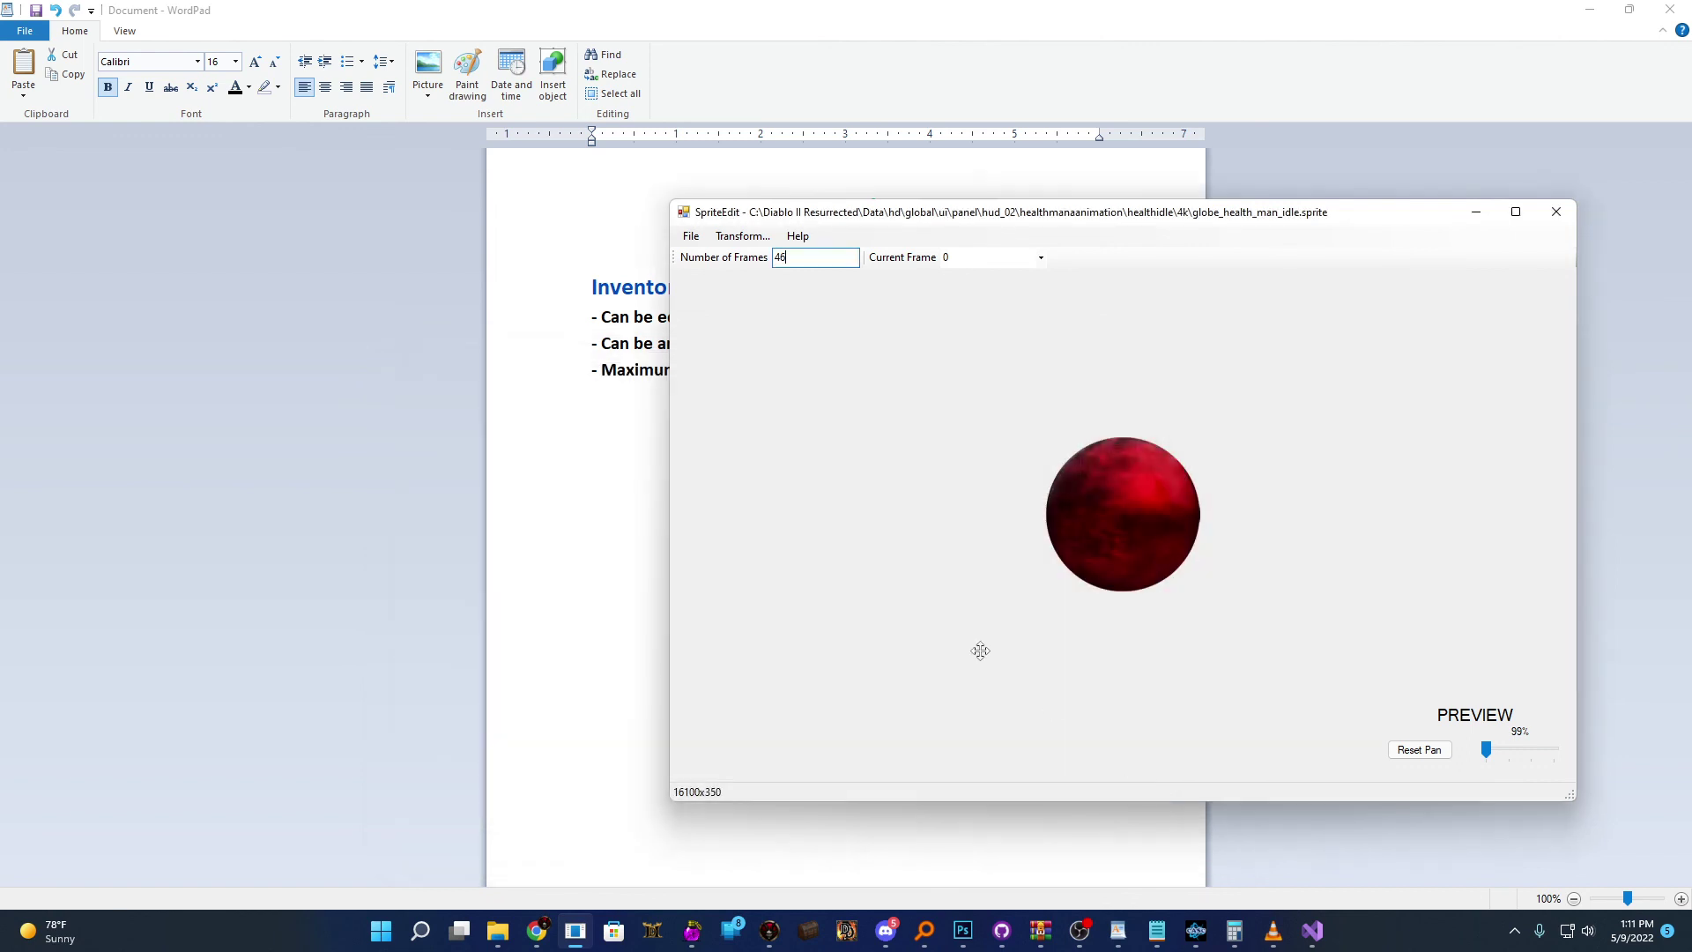
Deselect 16,384 in WordPad and put the cursor on the empty line below the last bullet
{"action": "key", "text": "alt+Tab"}
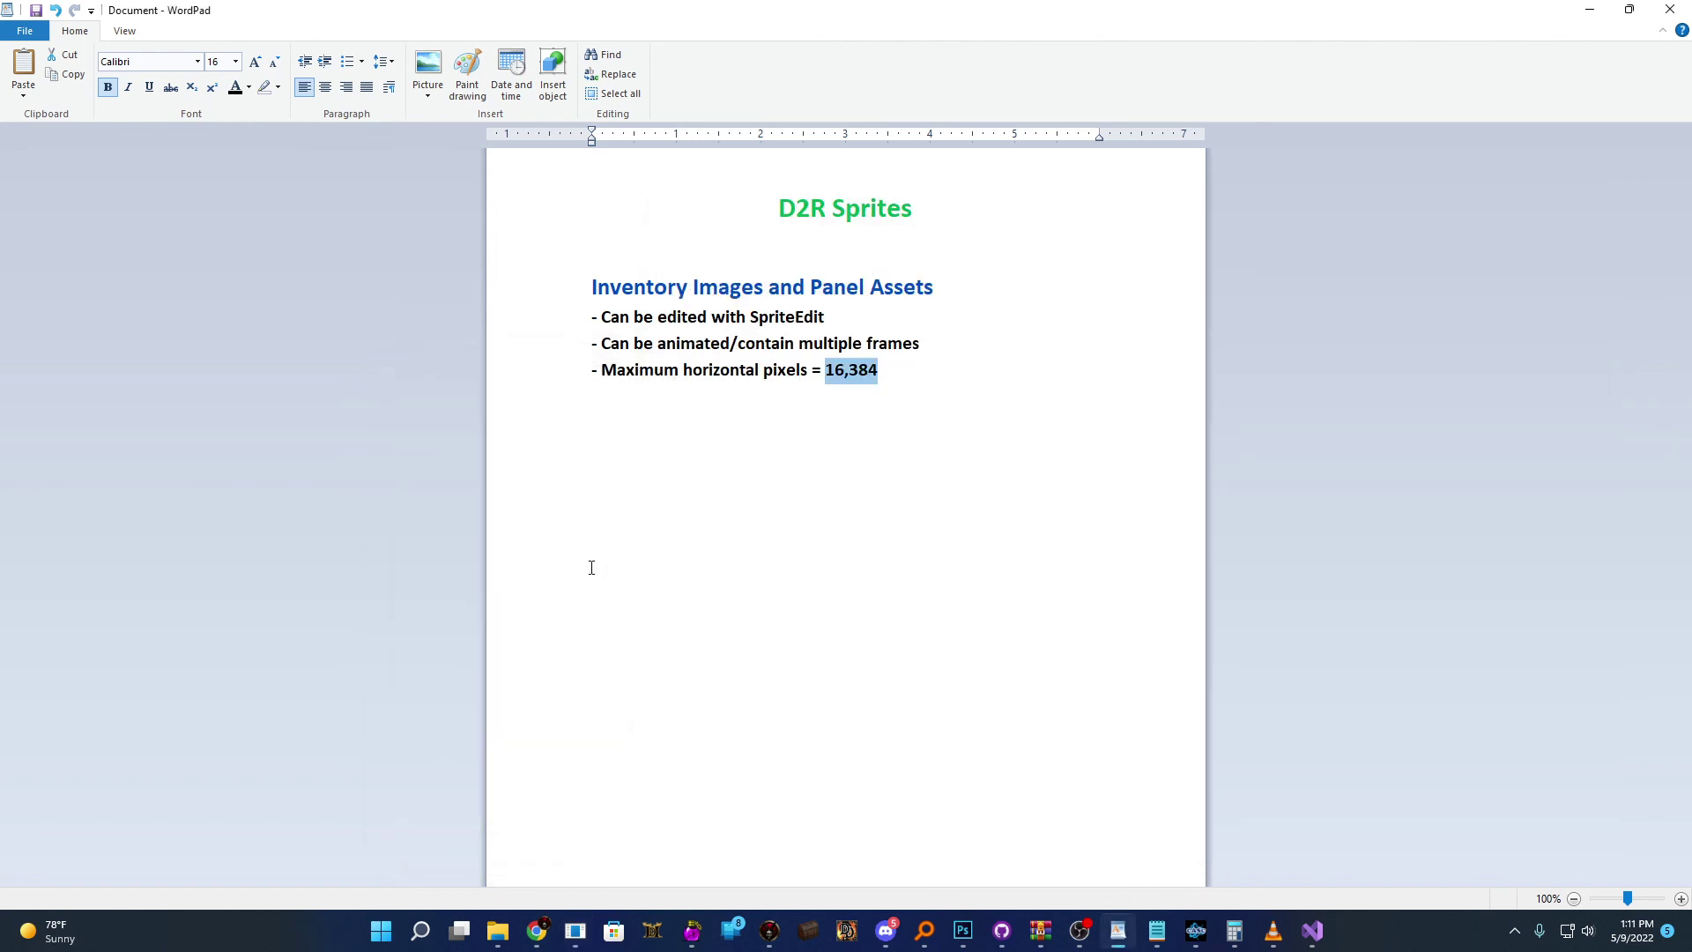
{"action": "left_click", "coordinate": [920, 352]}
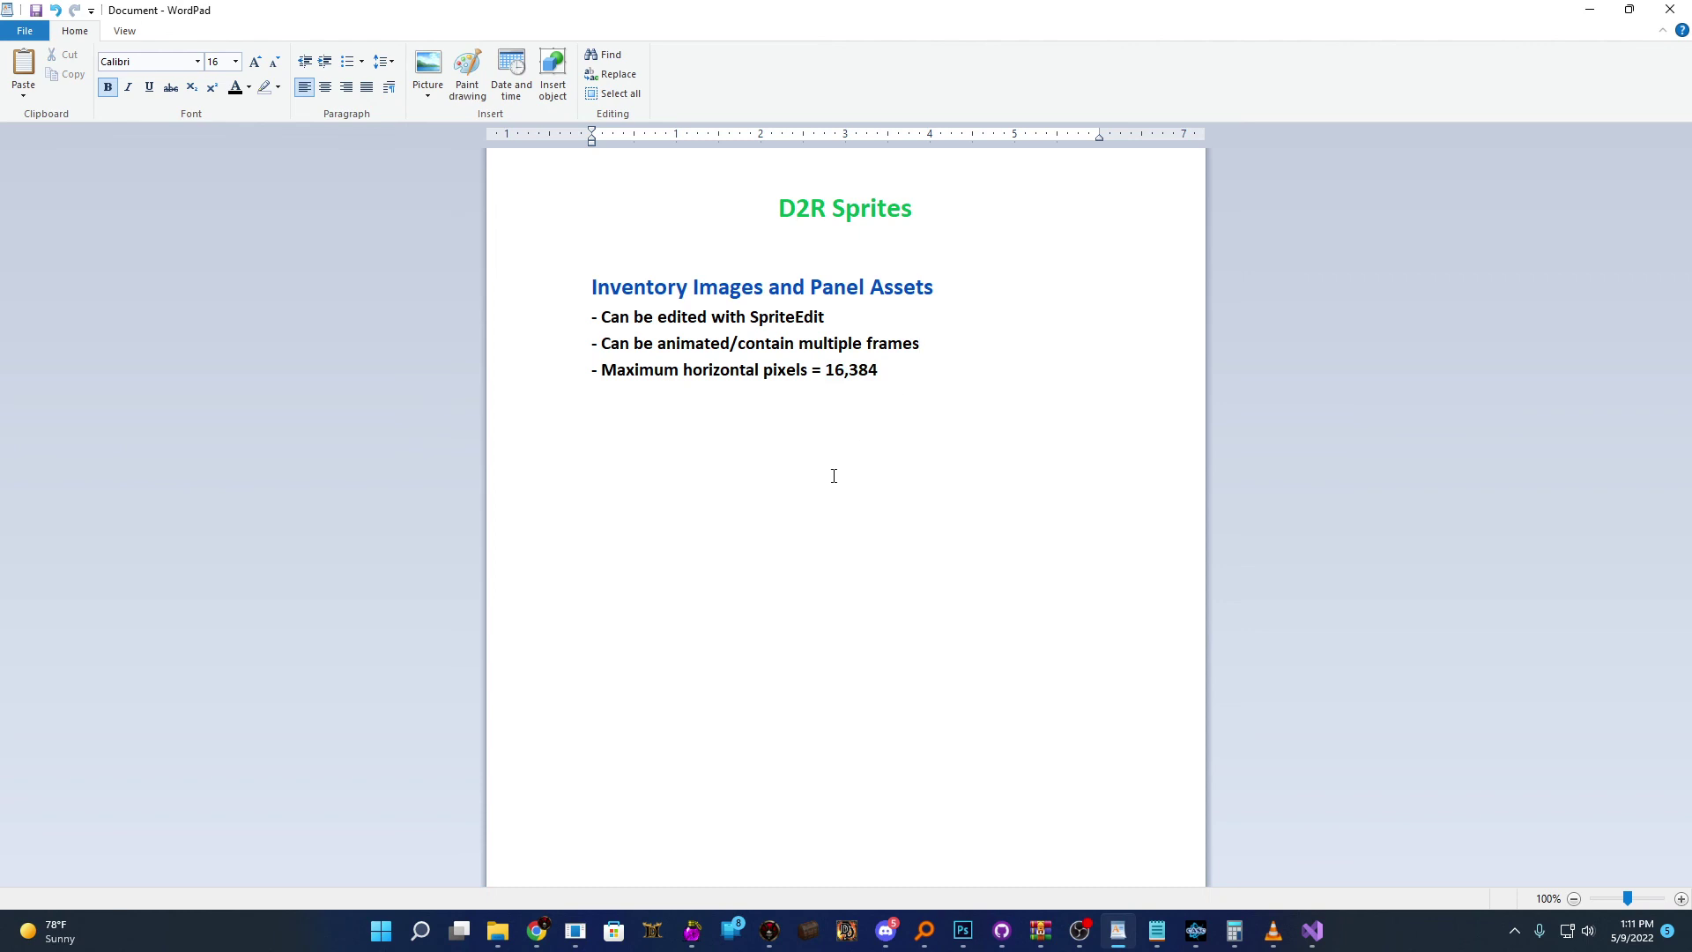
{"action": "left_click", "coordinate": [838, 473]}
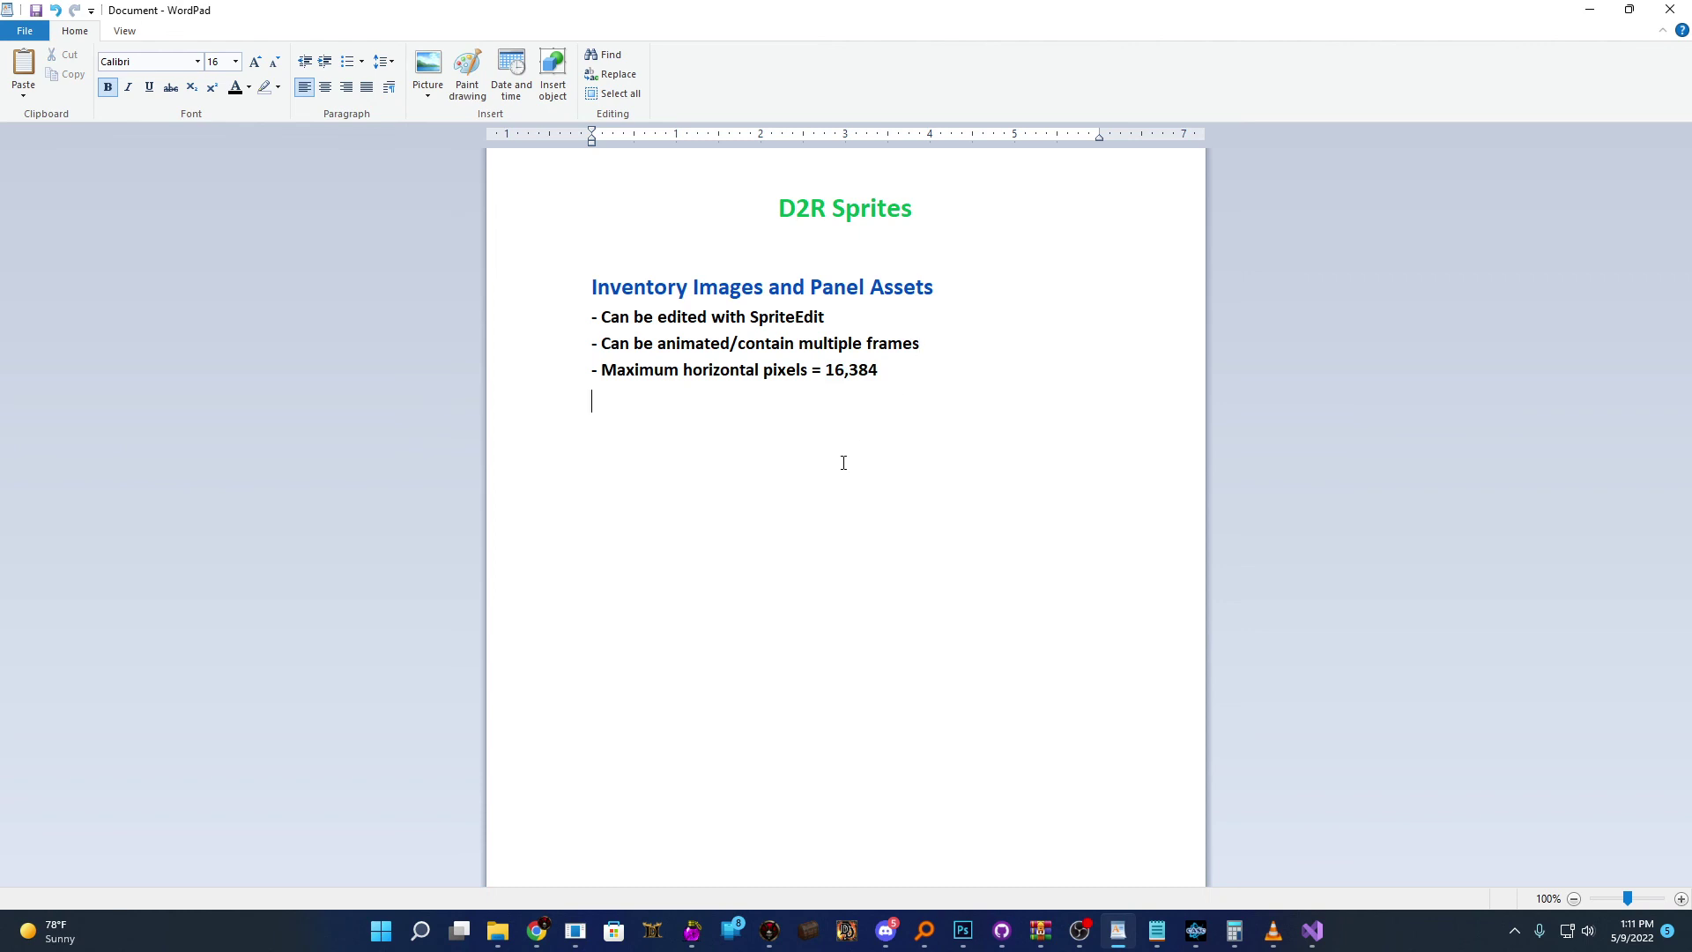